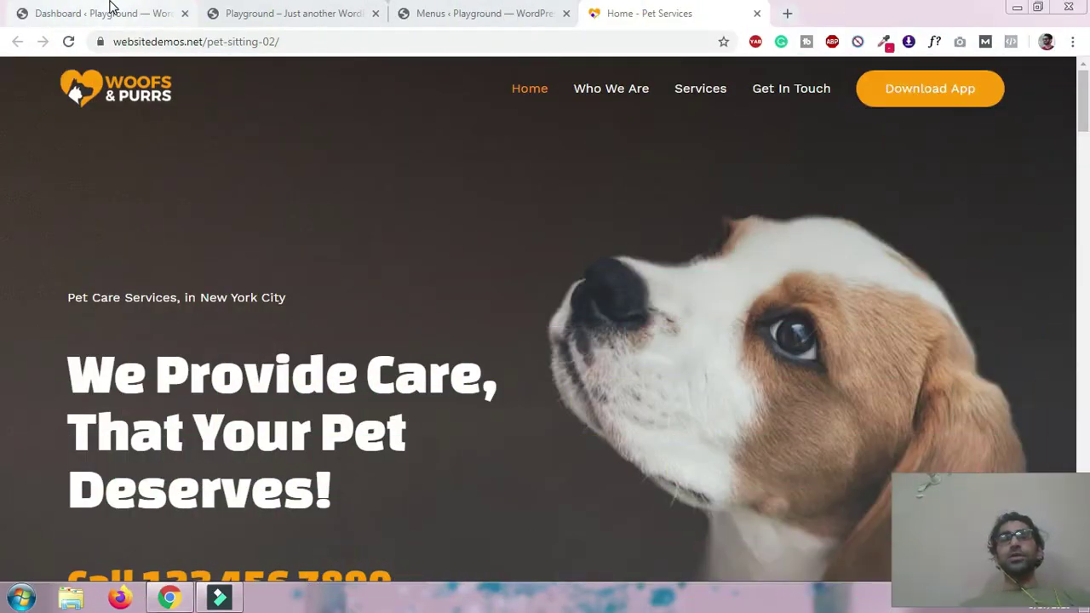
Open the Header templates in the WordPress site's Theme Builder and start adding a new header
left_click(109, 10)
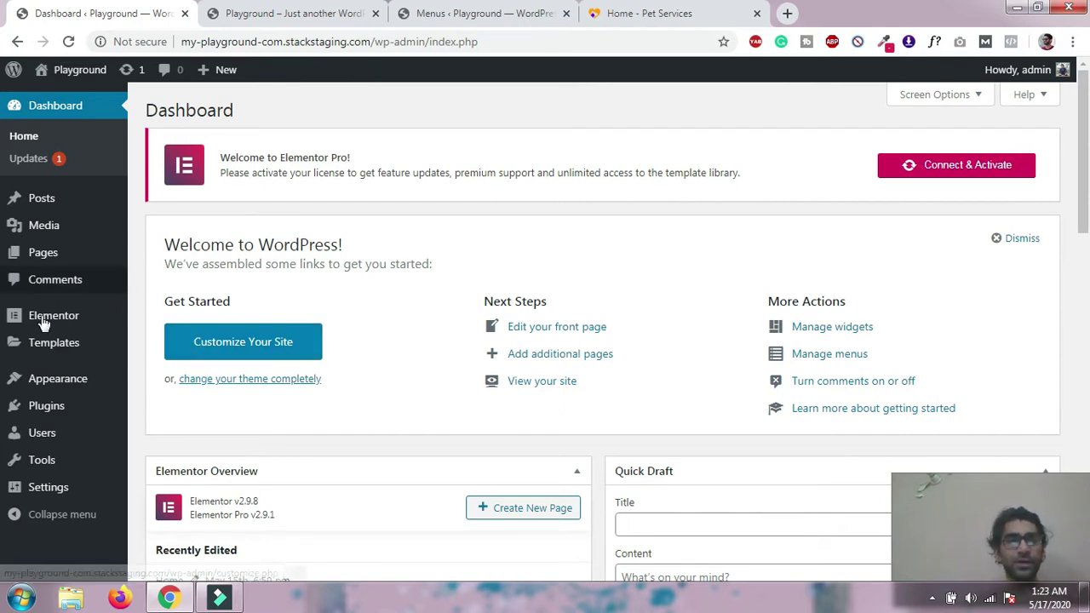
mouse_move(59, 317)
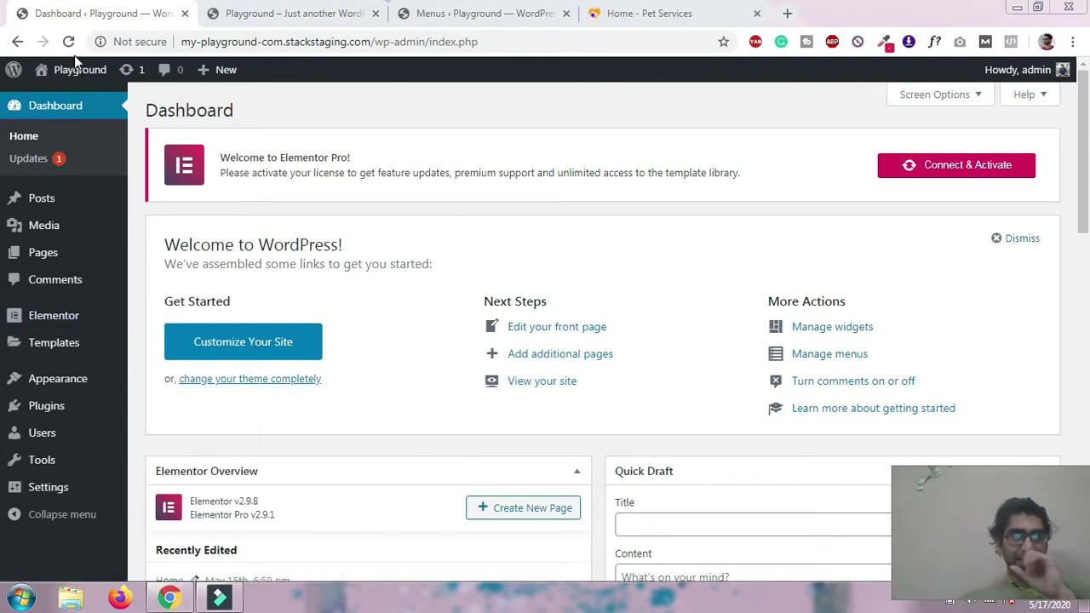
mouse_move(68, 345)
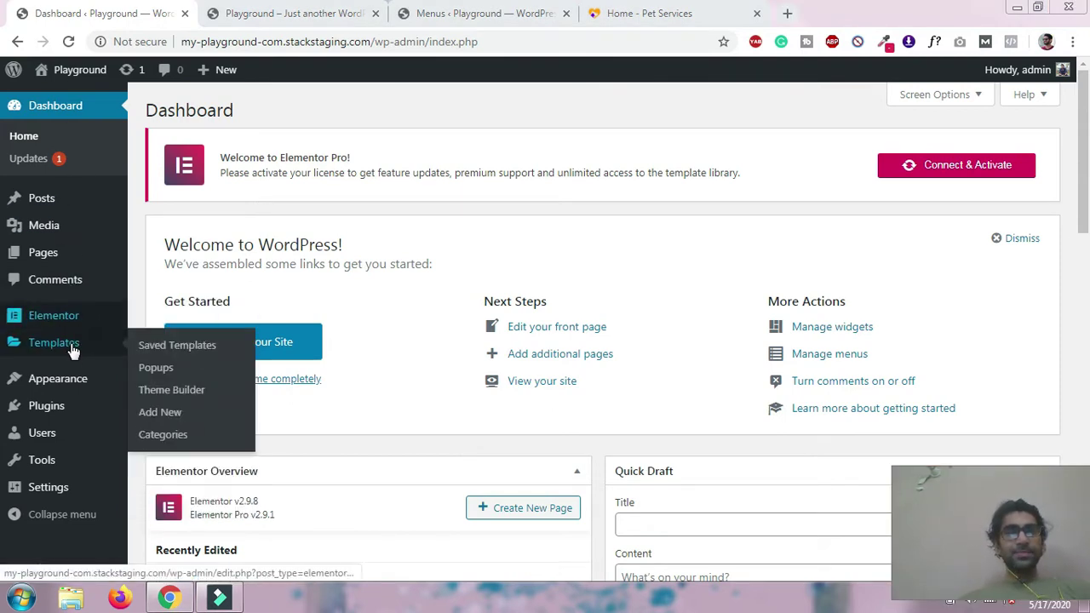
left_click(193, 396)
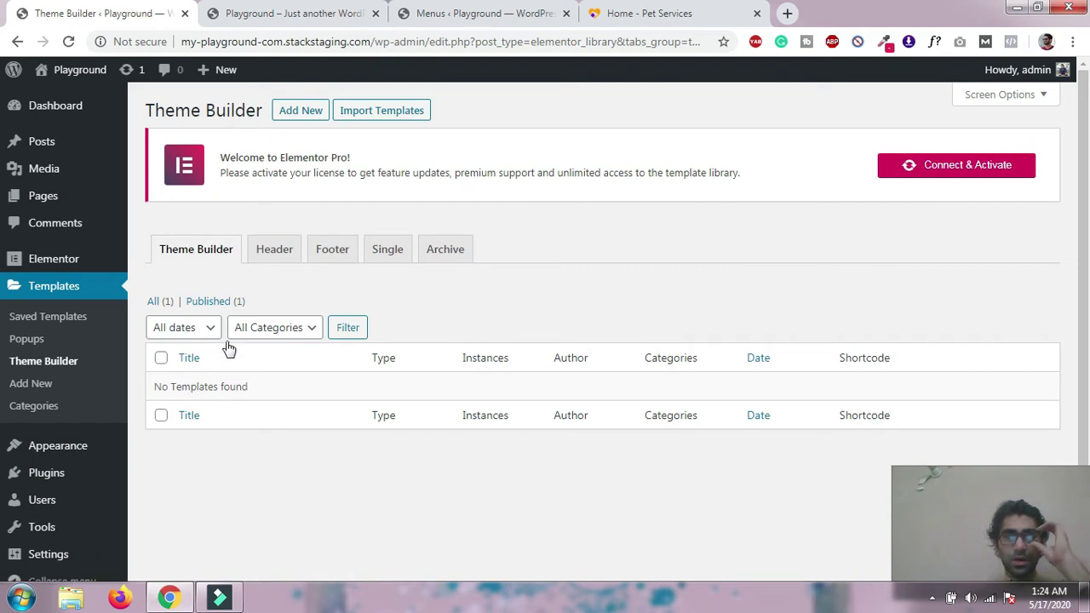
left_click(264, 256)
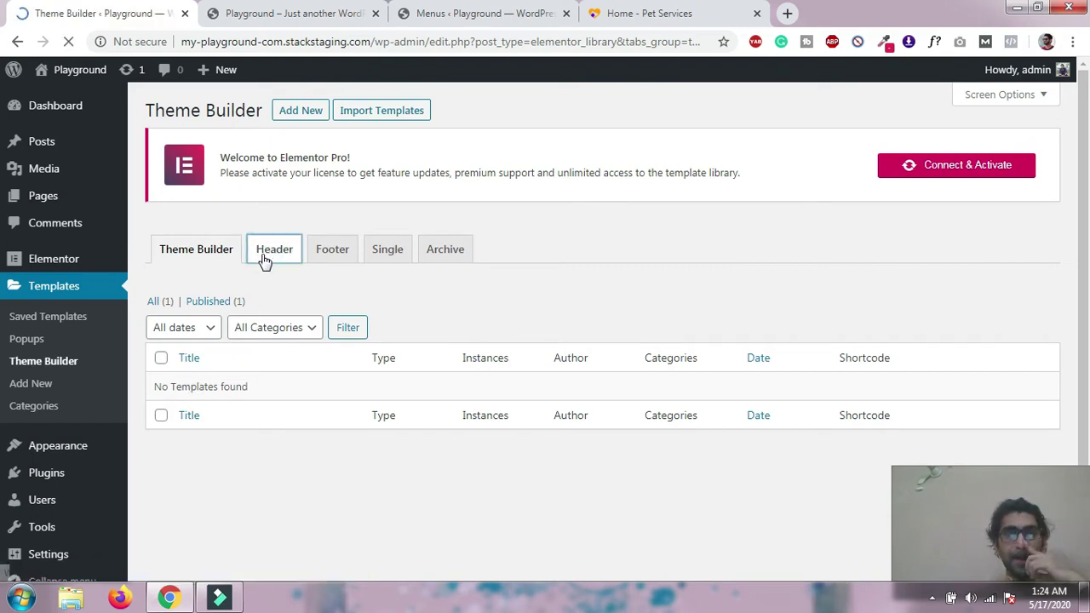
scroll(587, 511, "down", 1)
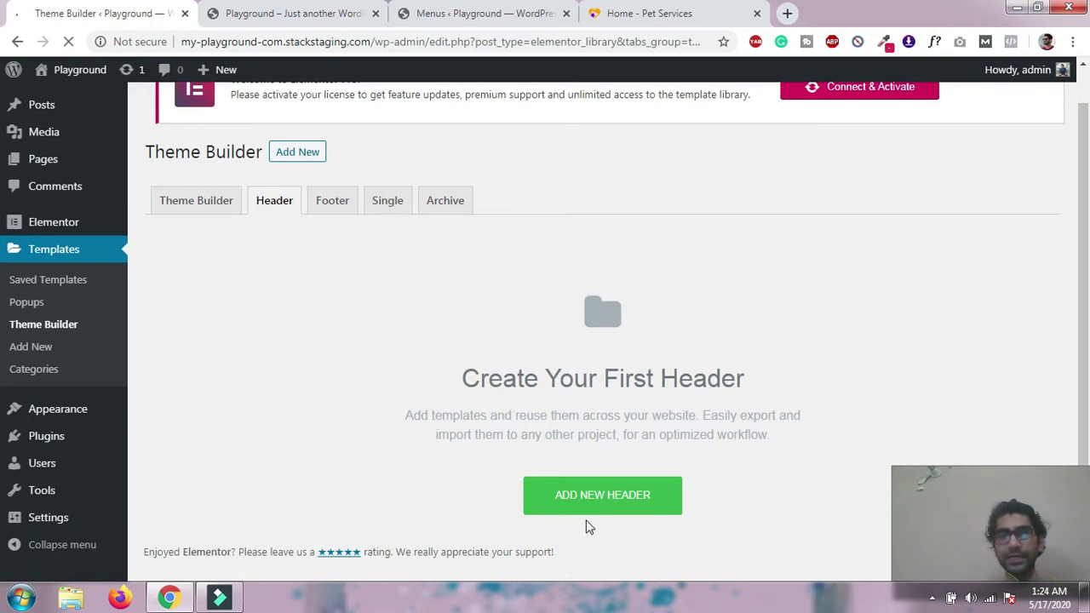
left_click(590, 518)
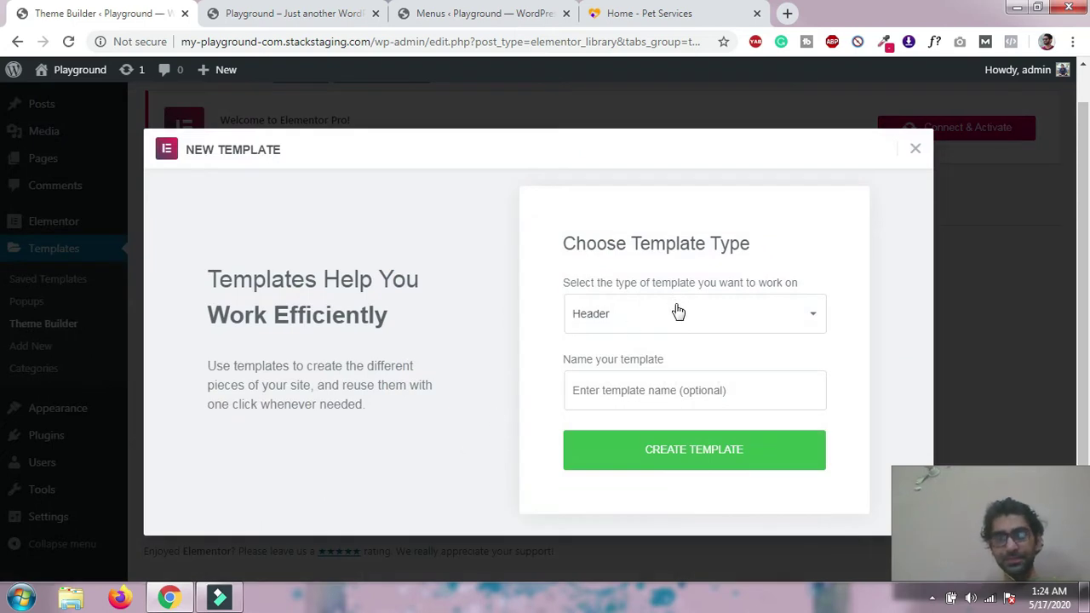
Create a template of type Header named "transparent header"
left_click(677, 309)
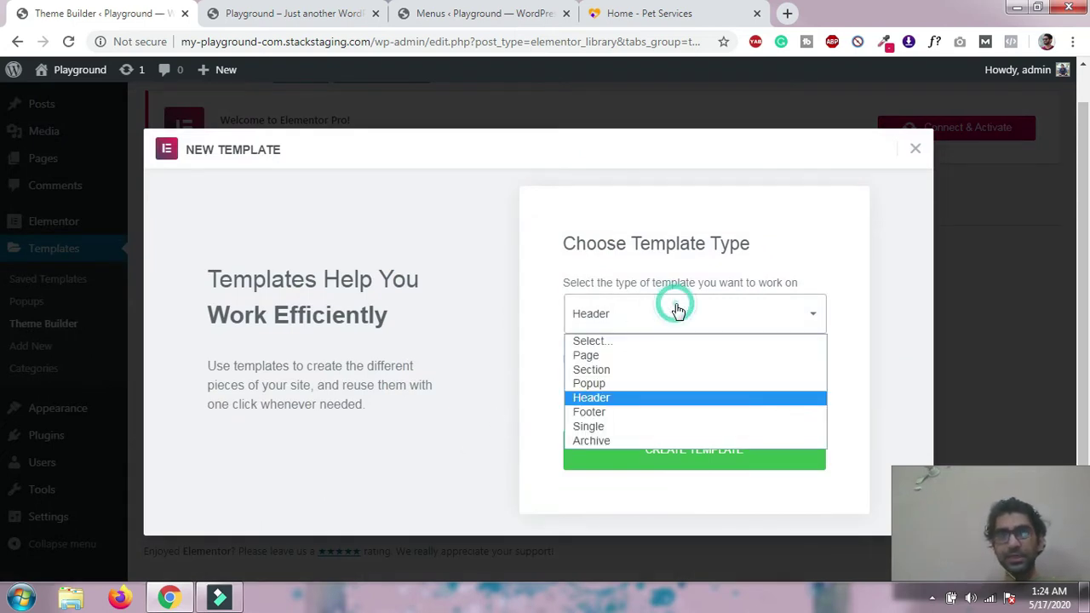
left_click(621, 398)
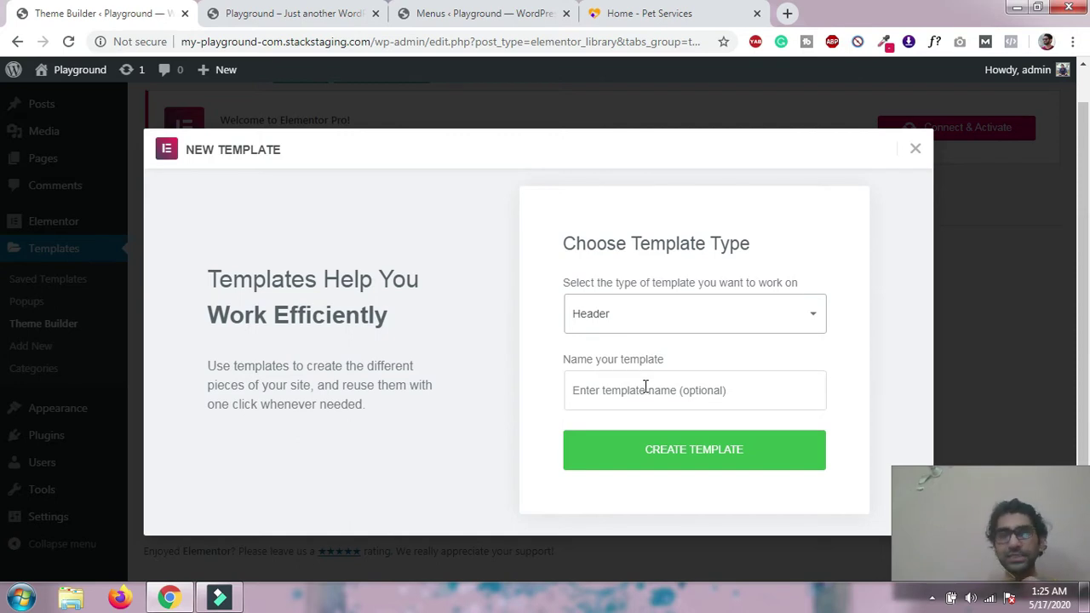
left_click(609, 405)
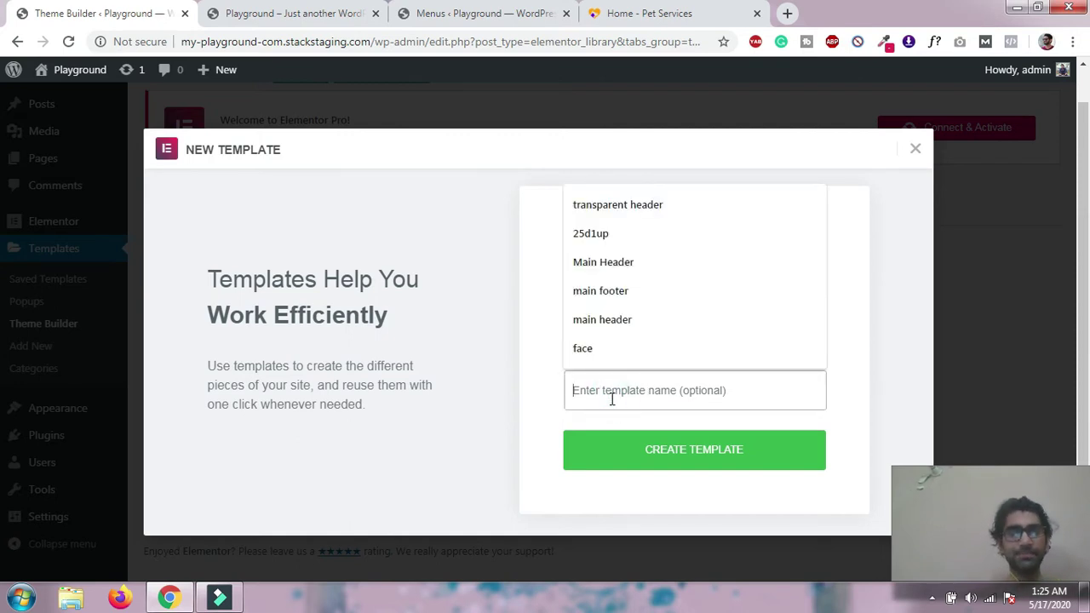
type("H")
key("BackSpace")
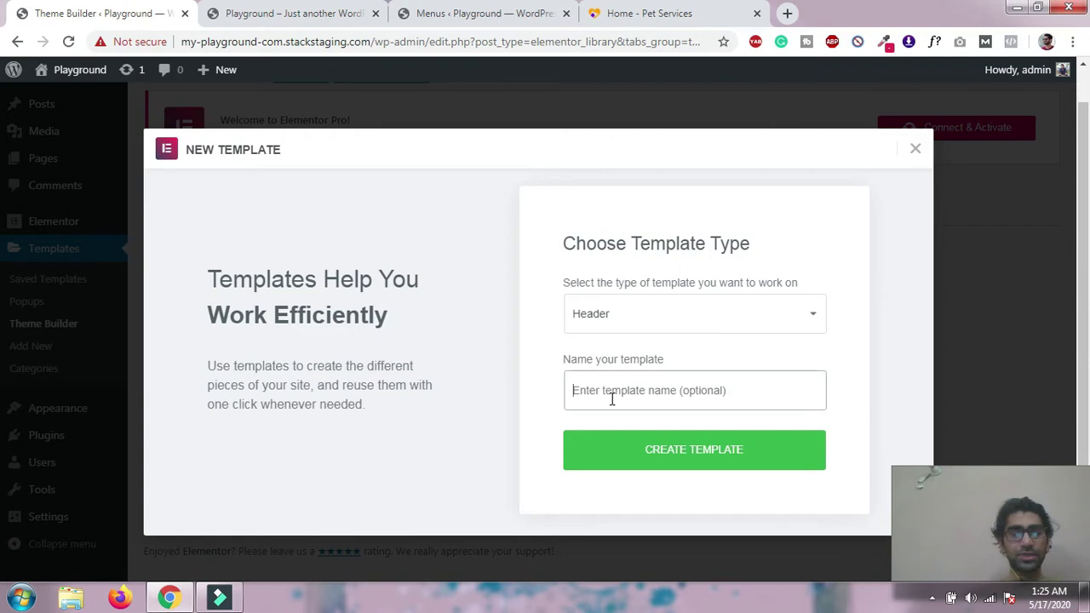
type("transparent header")
left_click(574, 430)
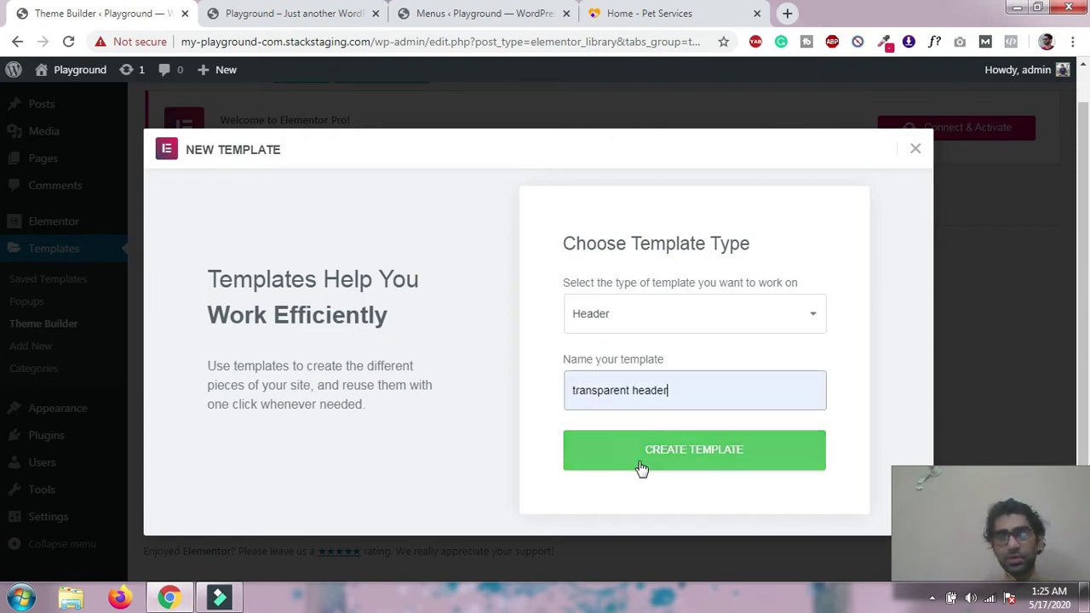
left_click(639, 467)
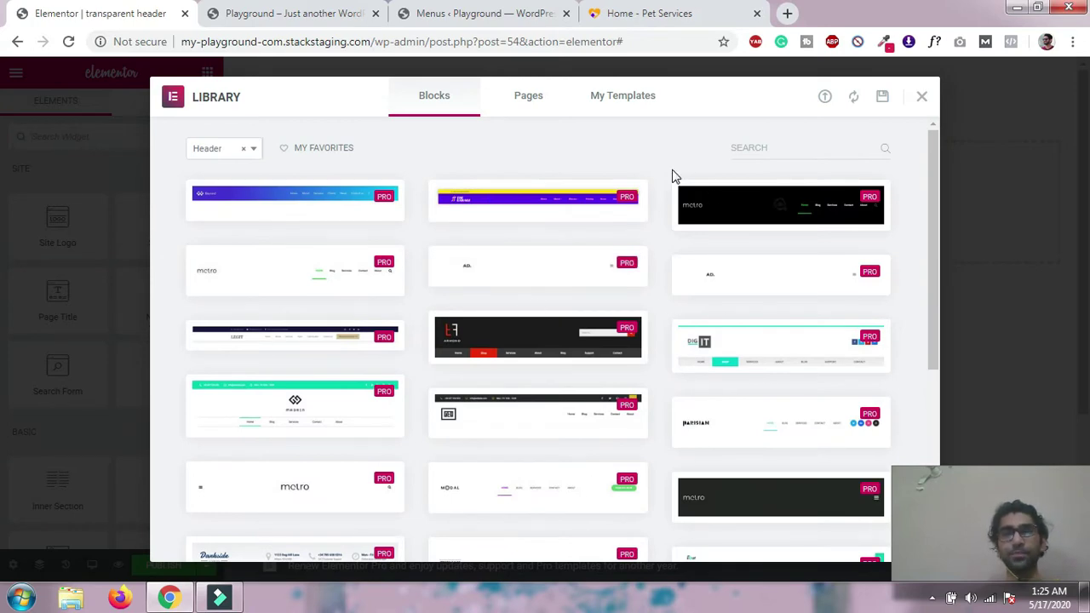
Dismiss the block library and add a section with two equal columns, with a Site Title widget in its left column
left_click(921, 99)
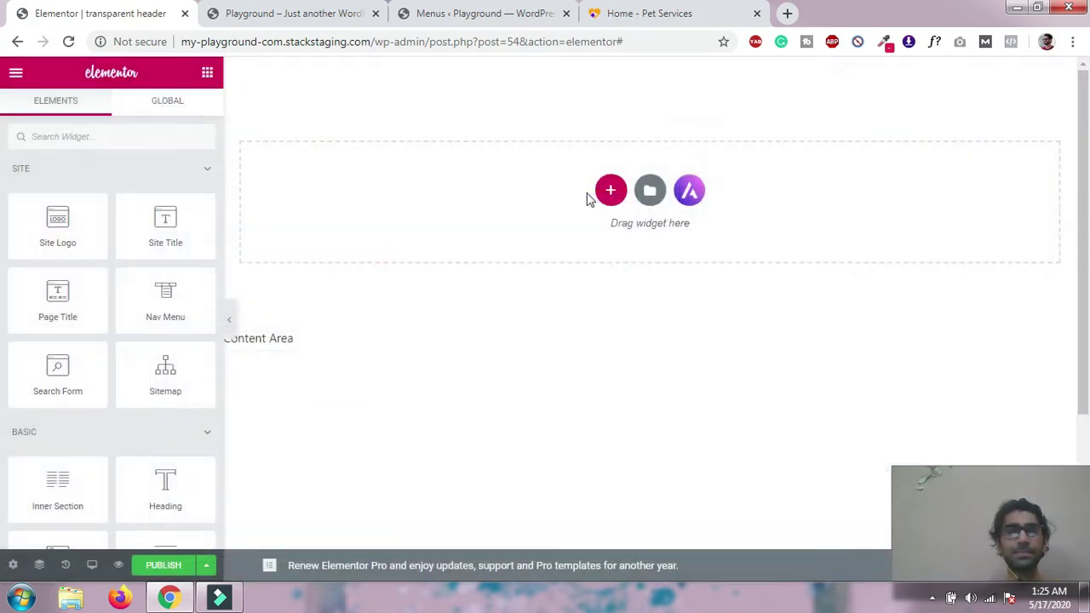
left_click(610, 189)
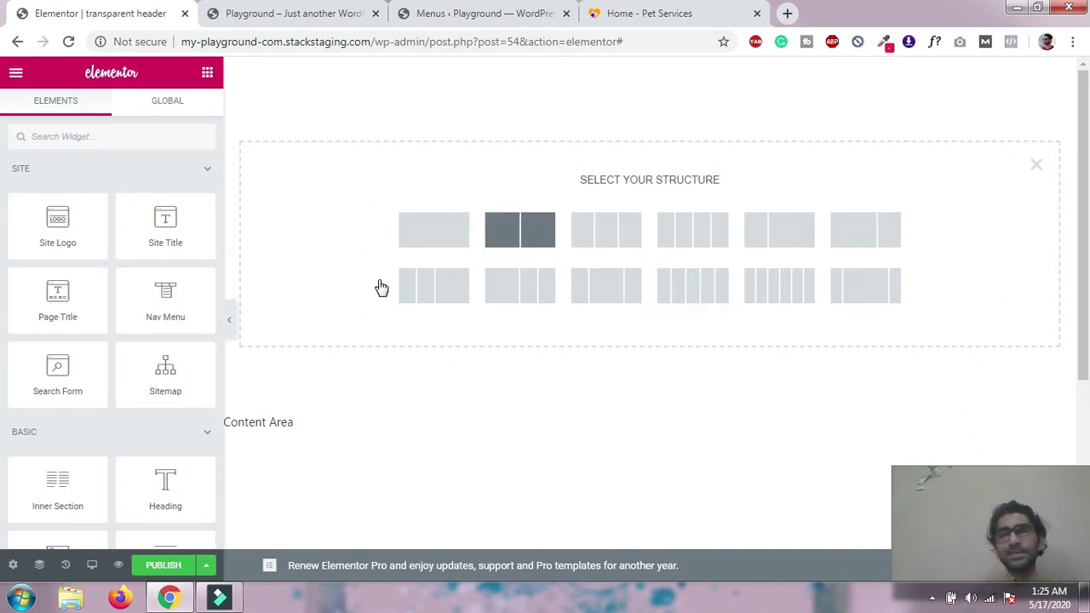
left_click(359, 274)
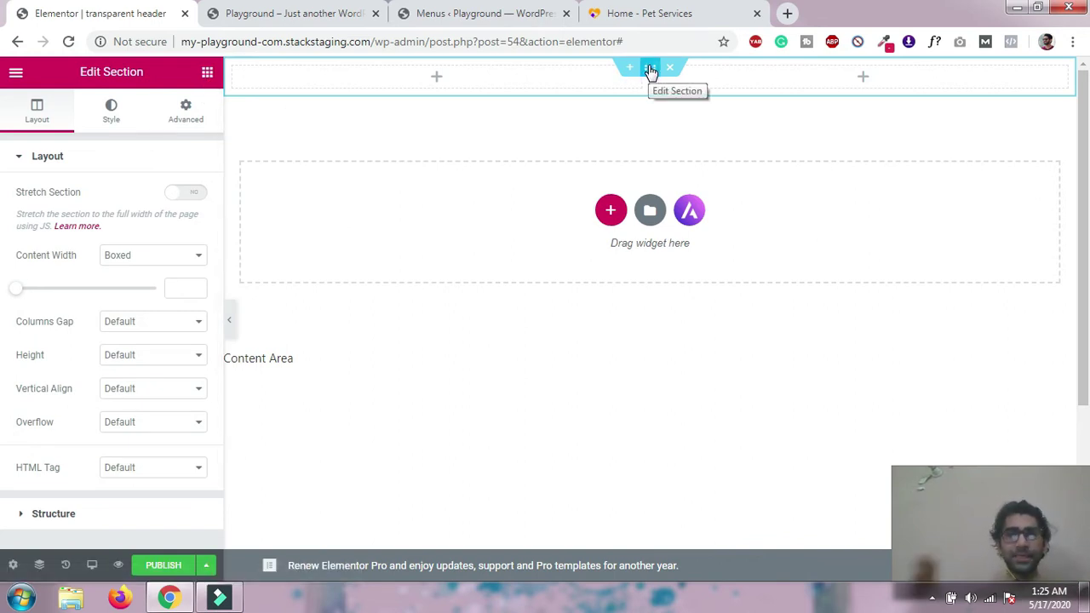
left_click(207, 71)
left_click_drag(165, 226, 316, 92)
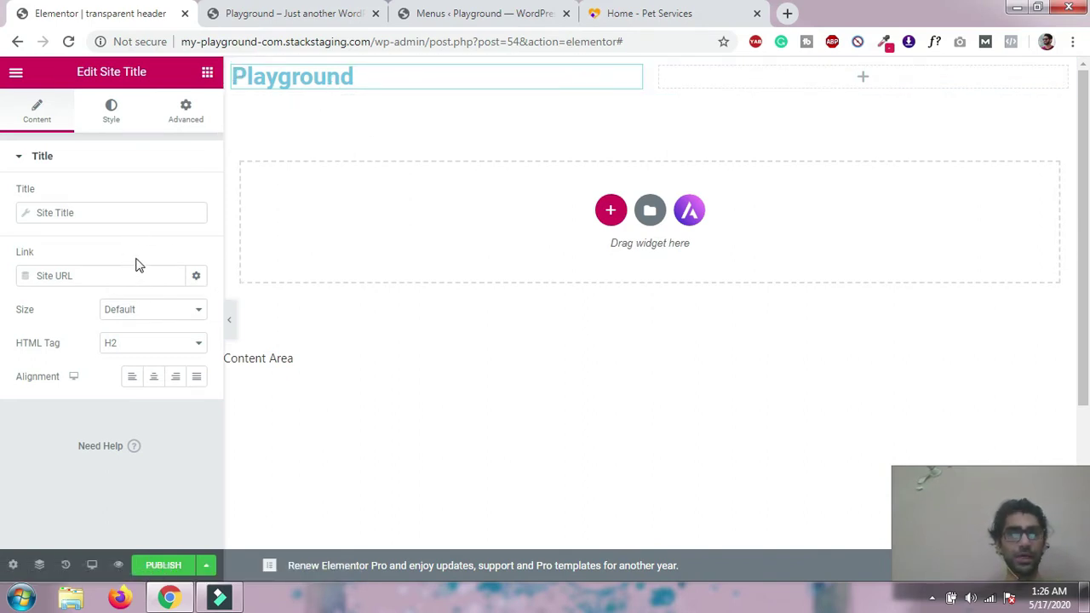
Place a Nav Menu widget in the right column and widen that column to about 53% of the section
left_click(207, 72)
left_click_drag(178, 312, 737, 79)
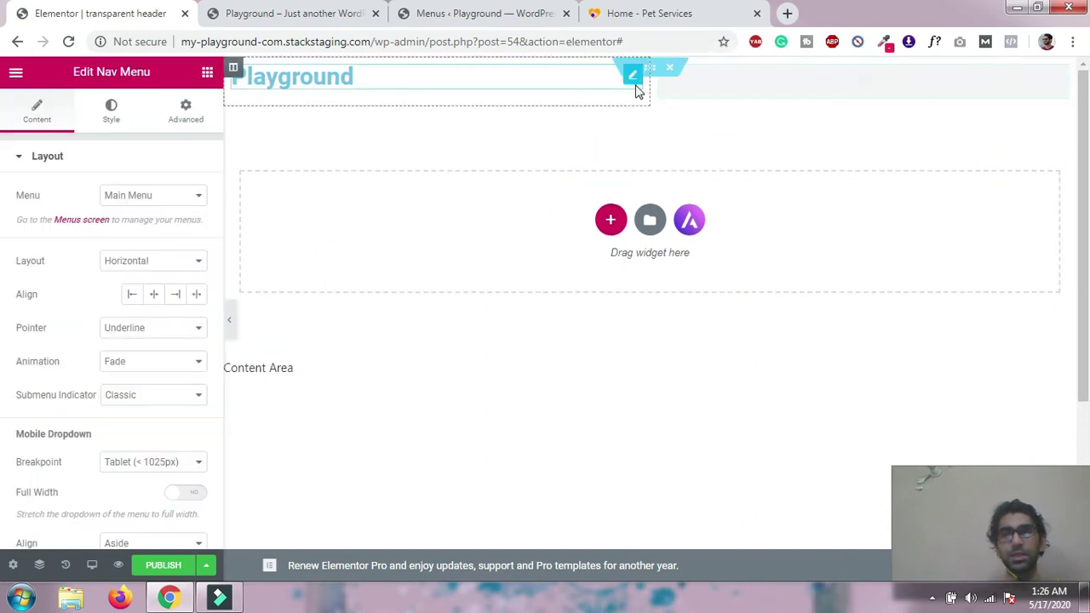
left_click_drag(653, 86, 627, 94)
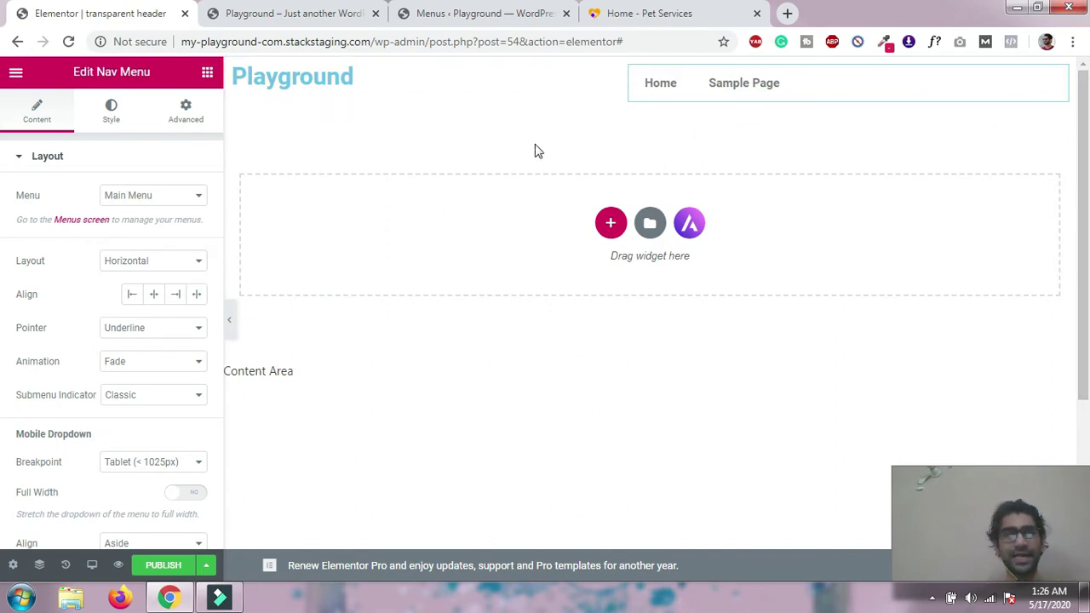
left_click(138, 132)
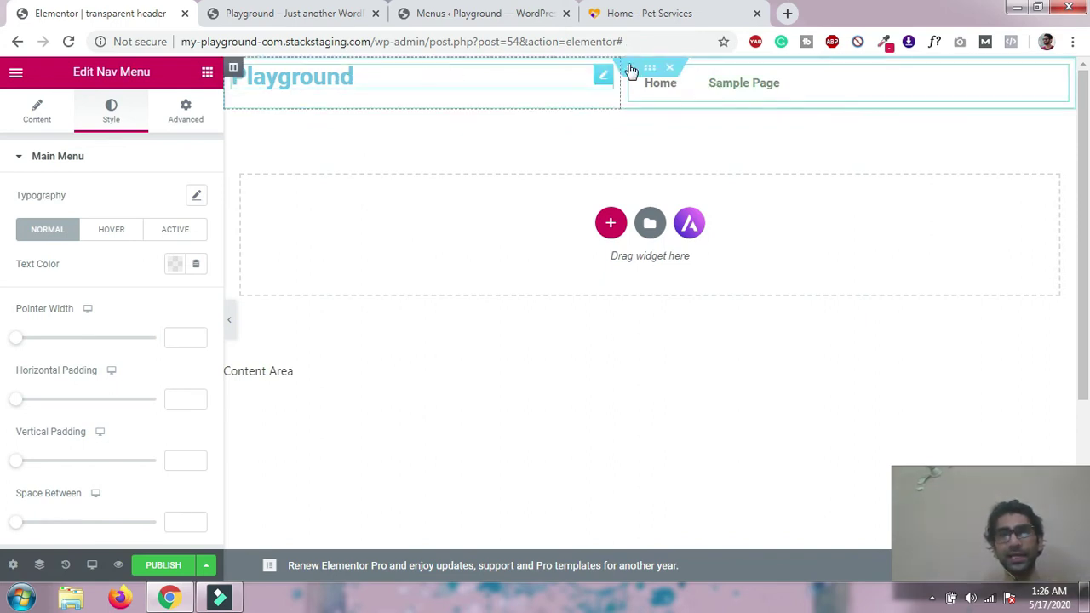
Set the vertical alignment of both the site title column and the nav menu column to Middle
left_click(234, 68)
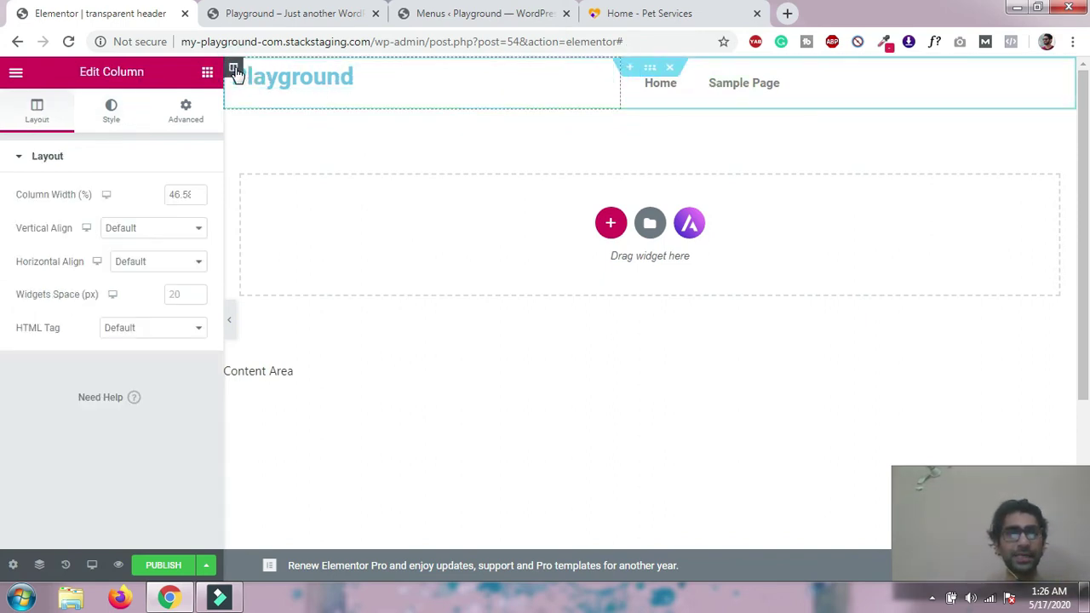
left_click(123, 228)
left_click(125, 271)
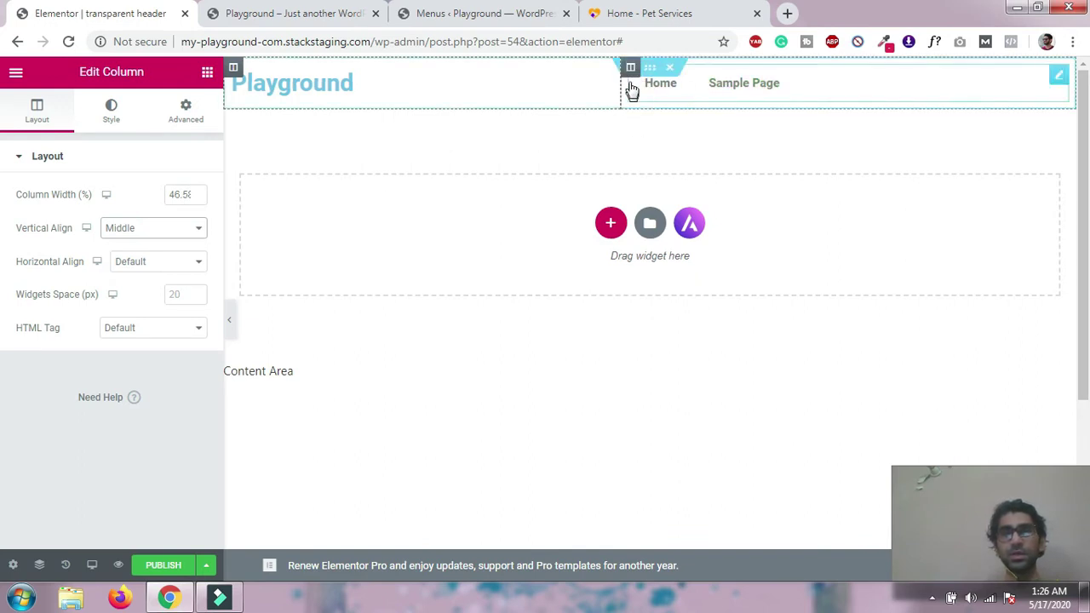
left_click(630, 67)
left_click(156, 234)
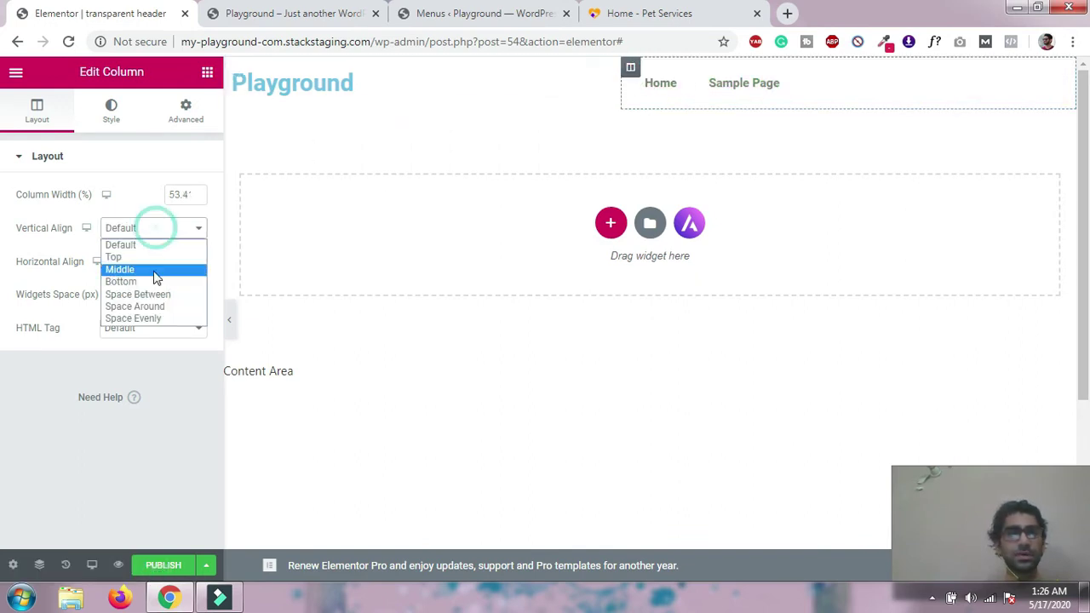
left_click(153, 268)
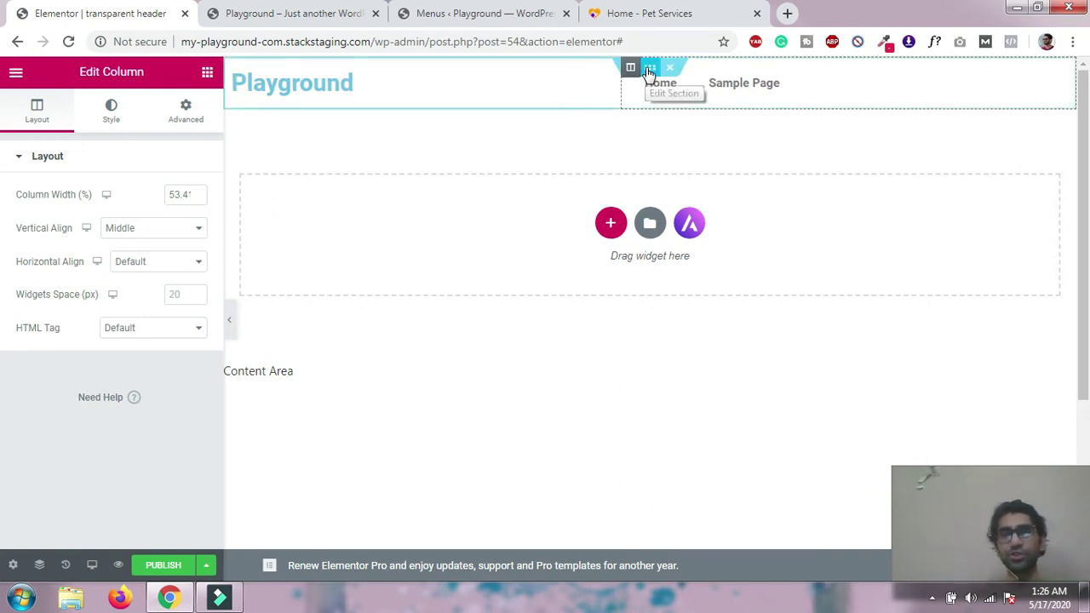
Give the header section a classic background with the fully transparent color #02010100
left_click(649, 69)
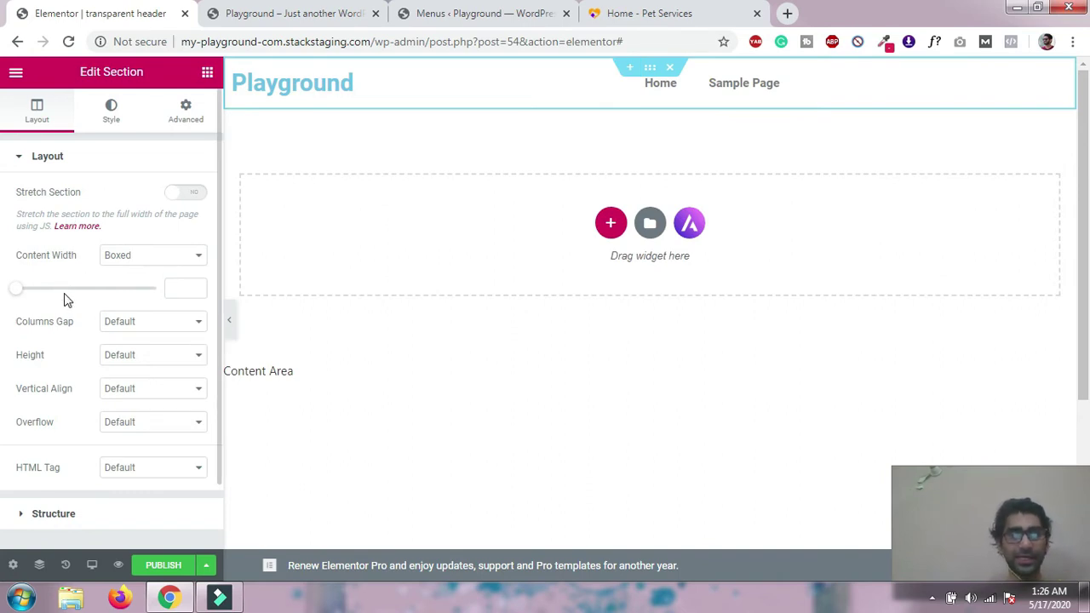
scroll(147, 264, "down", 1)
scroll(146, 263, "up", 1)
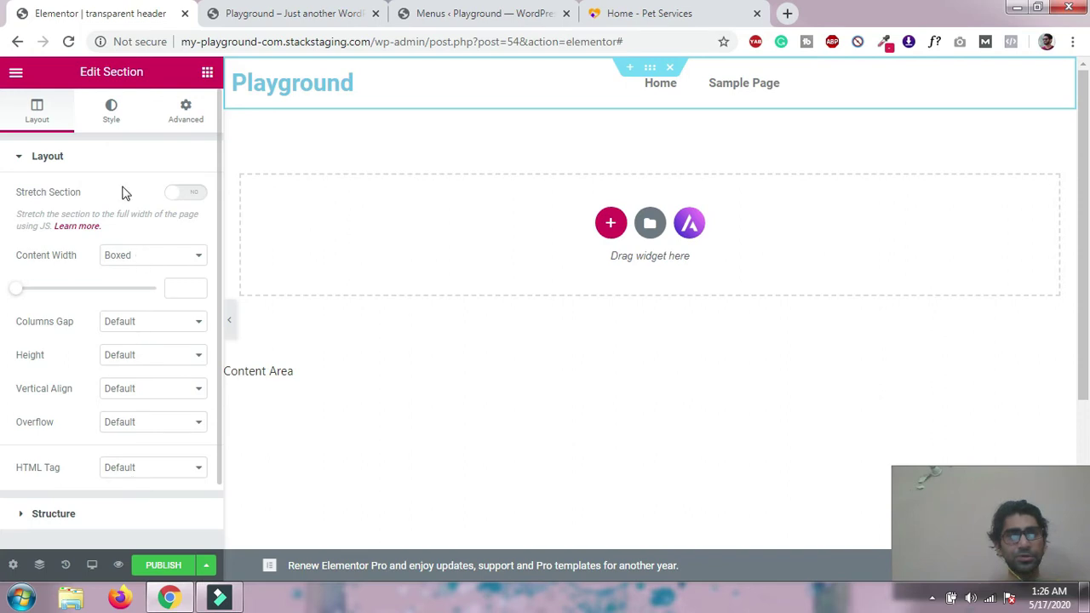
left_click(122, 118)
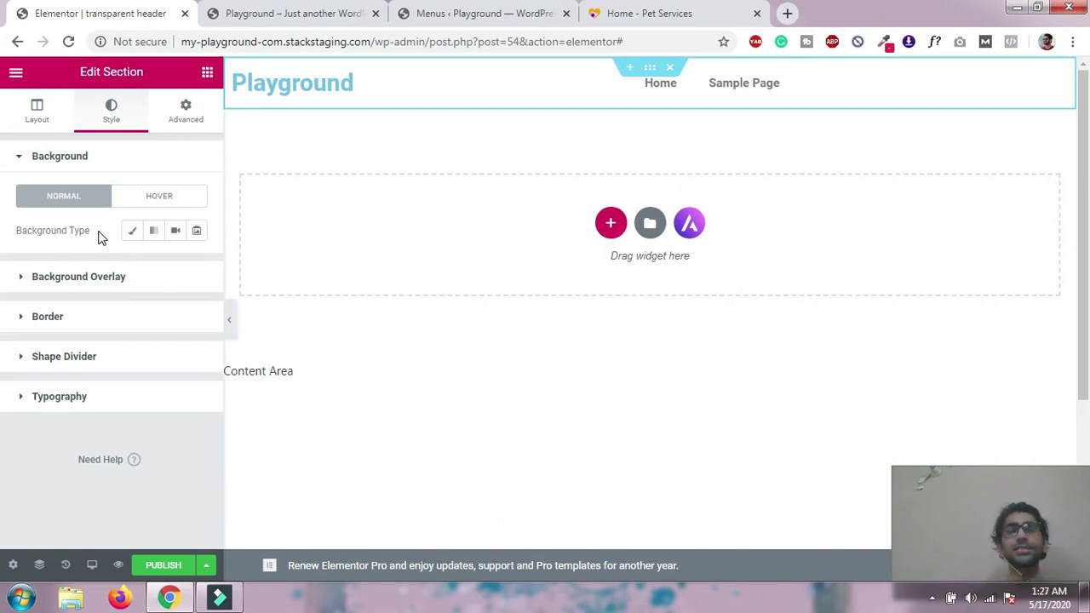
left_click(130, 232)
left_click(175, 269)
left_click_drag(270, 492, 86, 492)
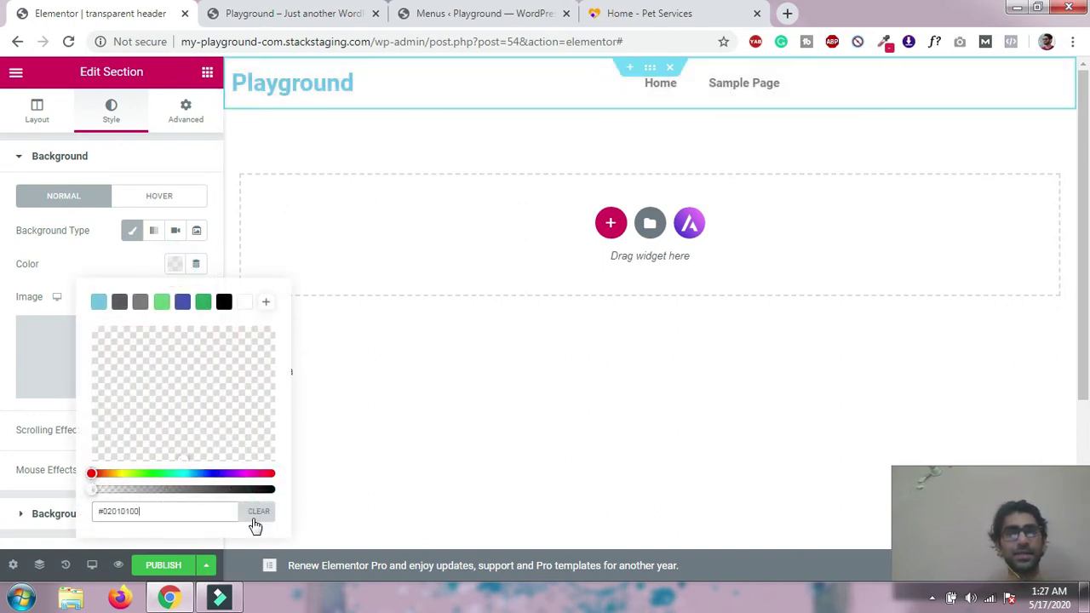
left_click(7, 264)
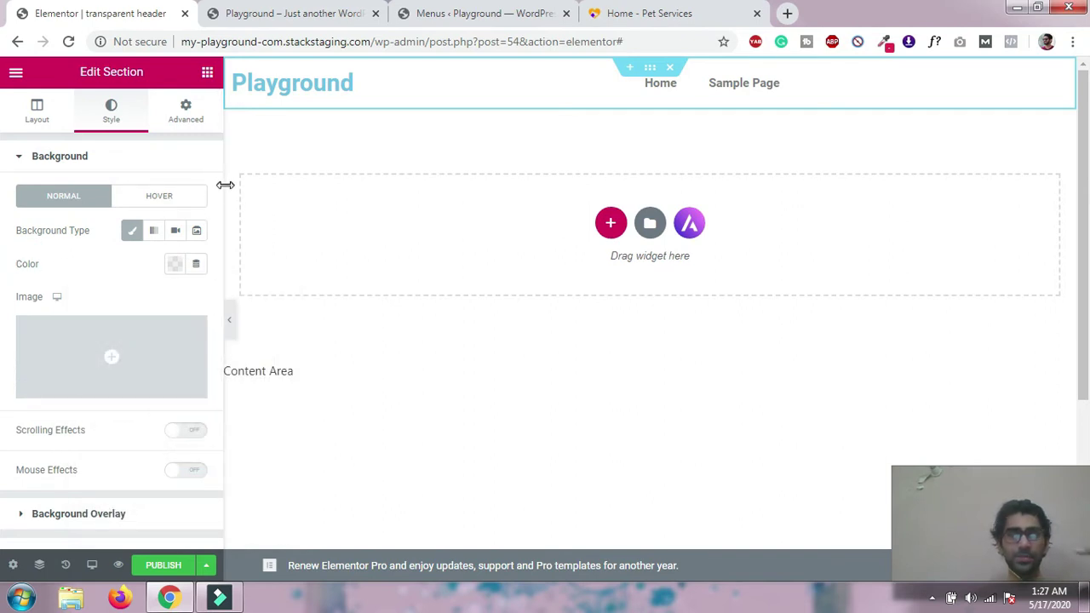
Set the header section's height to Min Height with a minimum height of 90 px
left_click(186, 109)
left_click(24, 107)
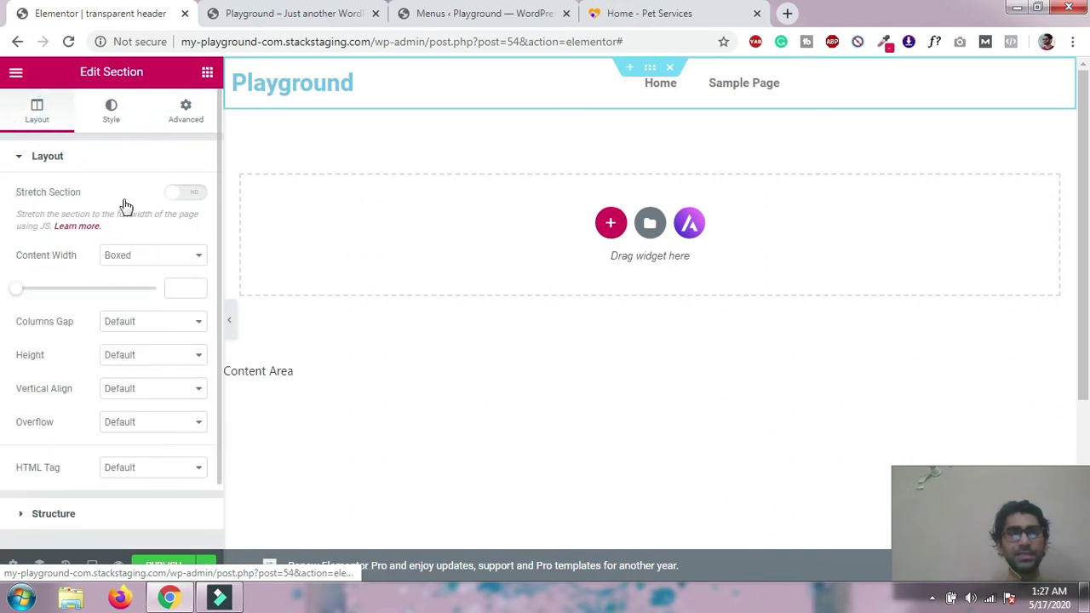
left_click(181, 357)
left_click(157, 397)
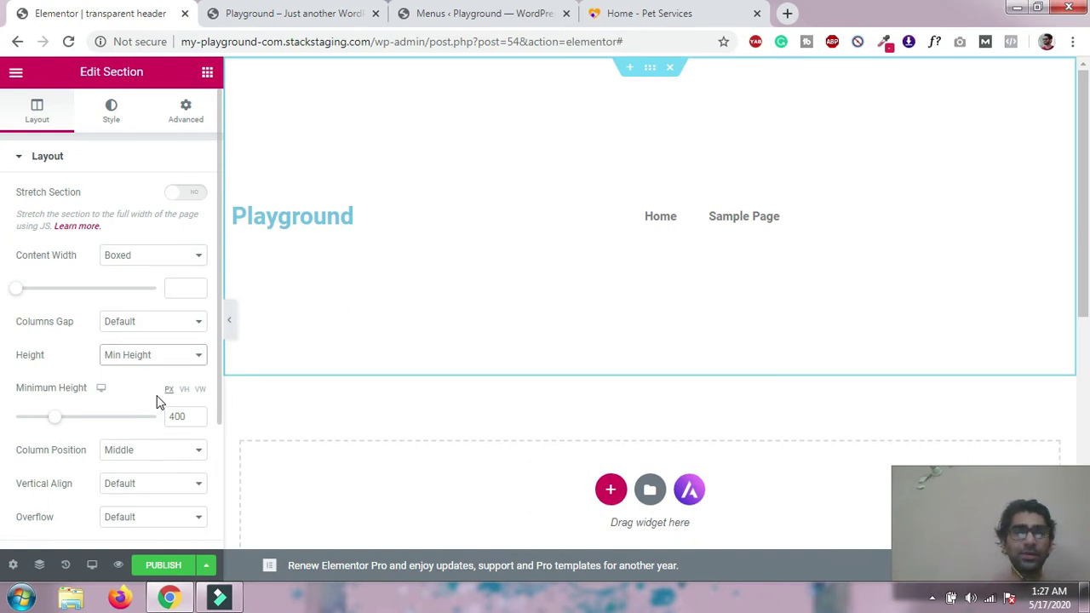
double_click(190, 416)
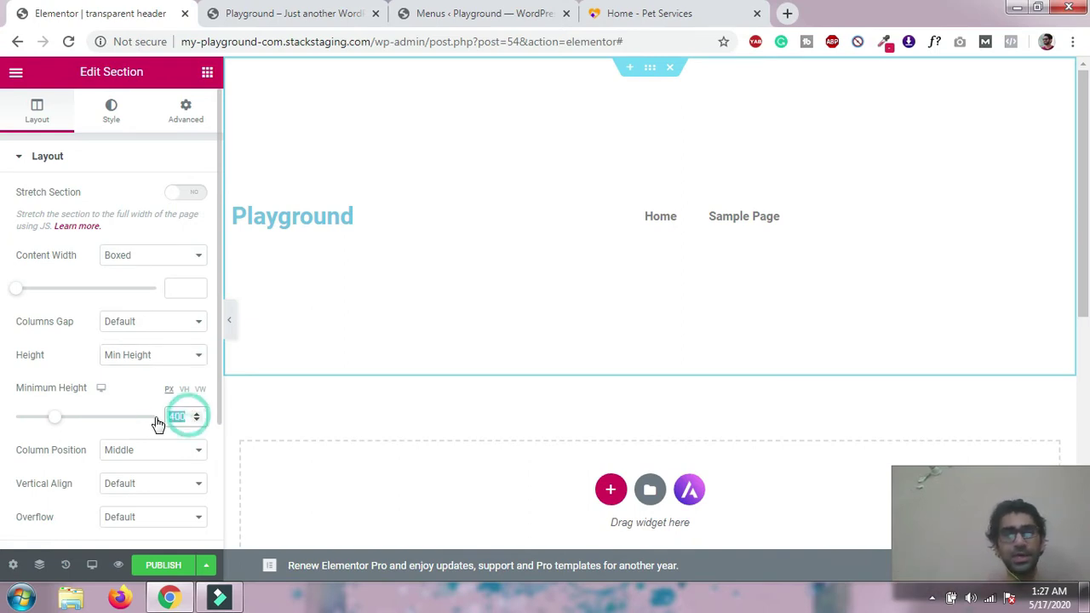
type("90")
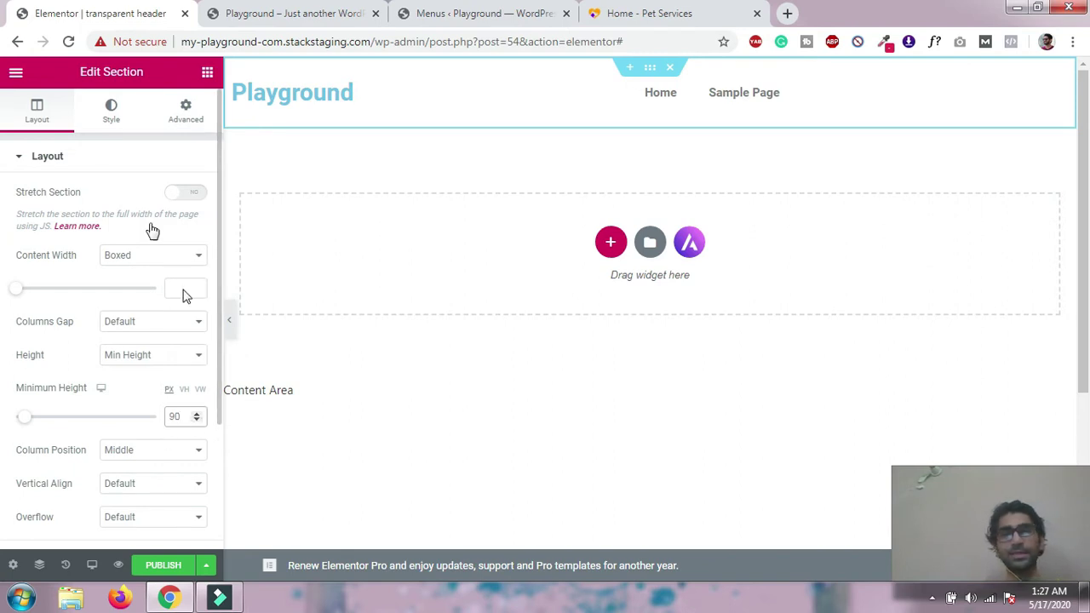
Unlink the header section's margins, set its bottom margin to -90 px, and set its Z-Index to 10
left_click(111, 109)
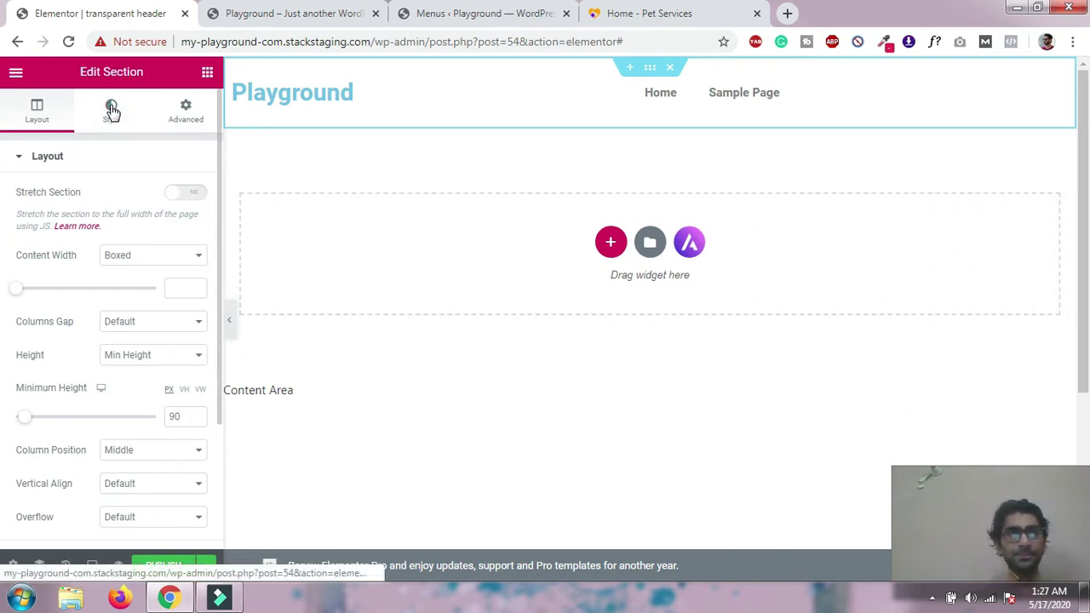
left_click(187, 114)
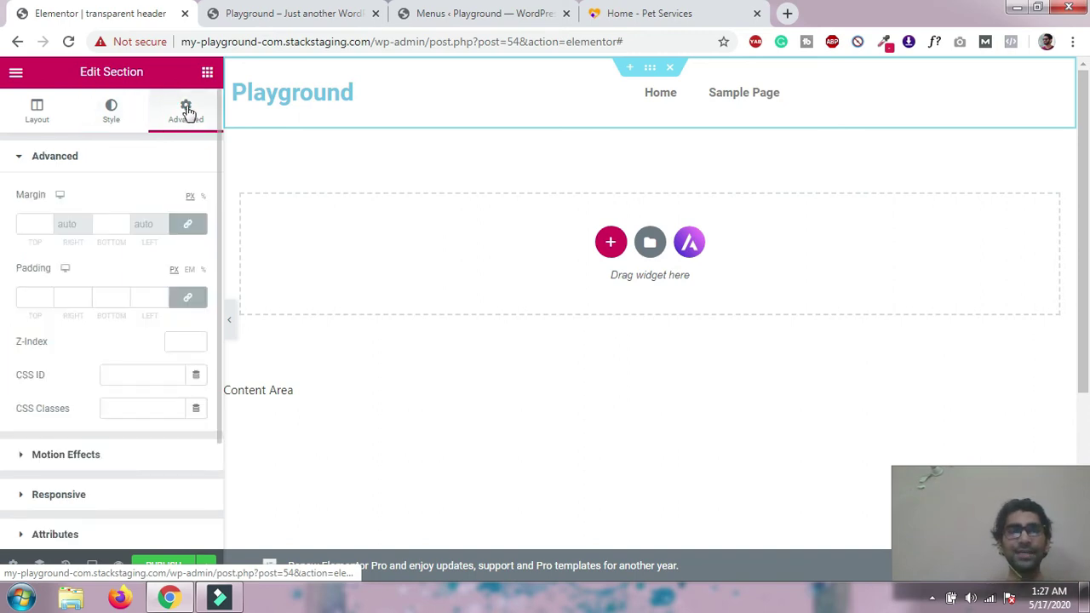
left_click(188, 226)
left_click(124, 228)
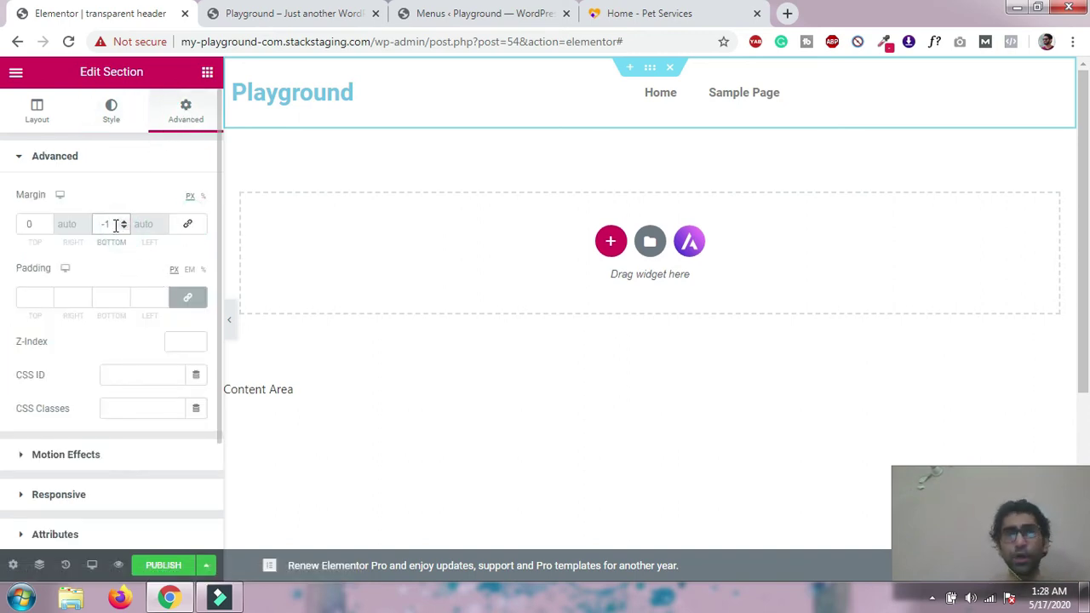
key("Up")
type("90")
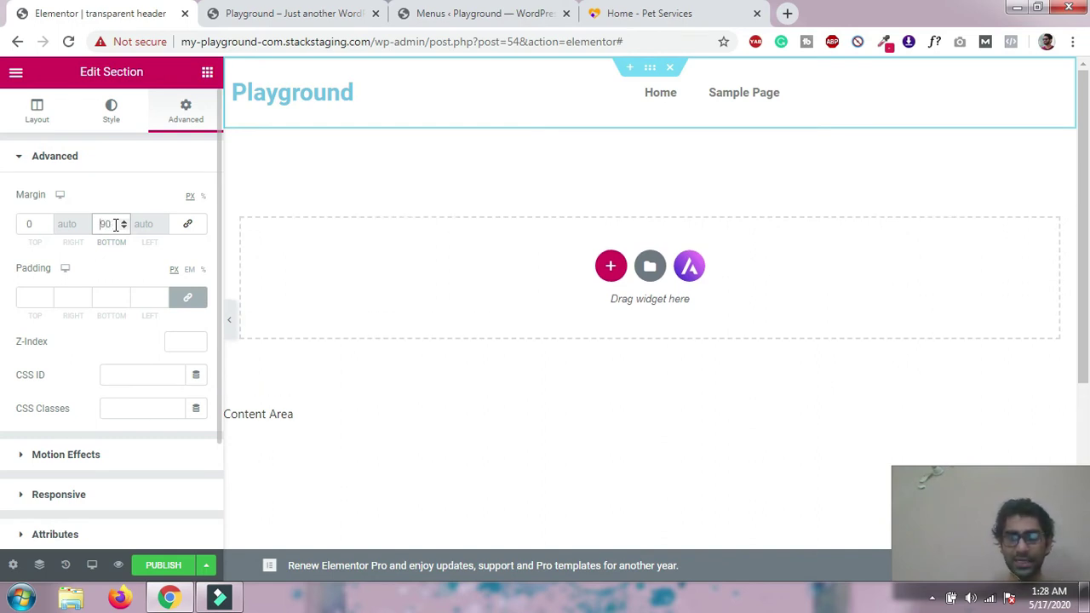
type("-")
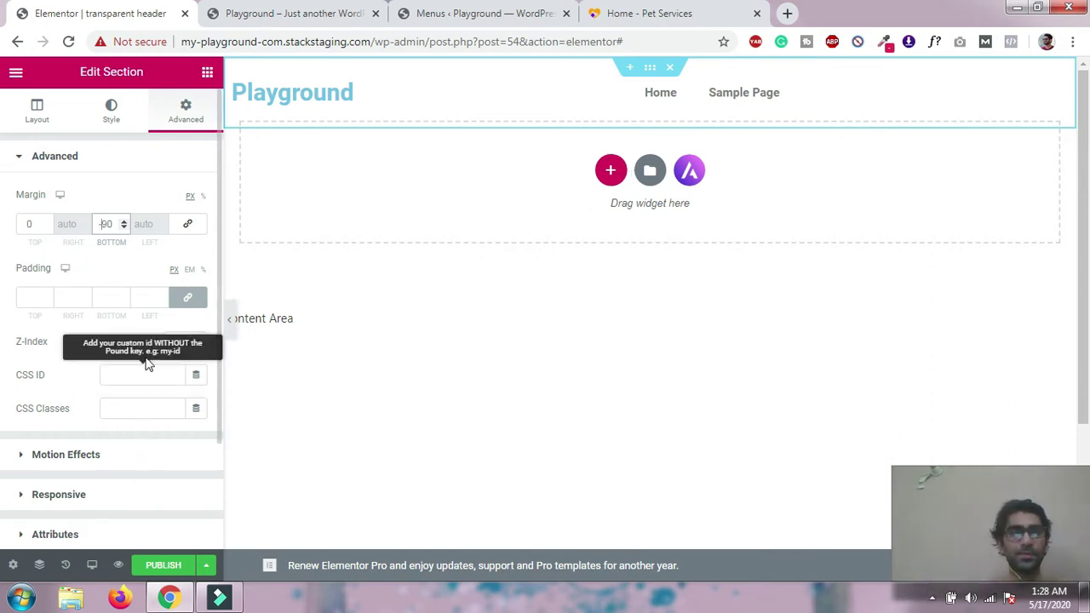
left_click(94, 349)
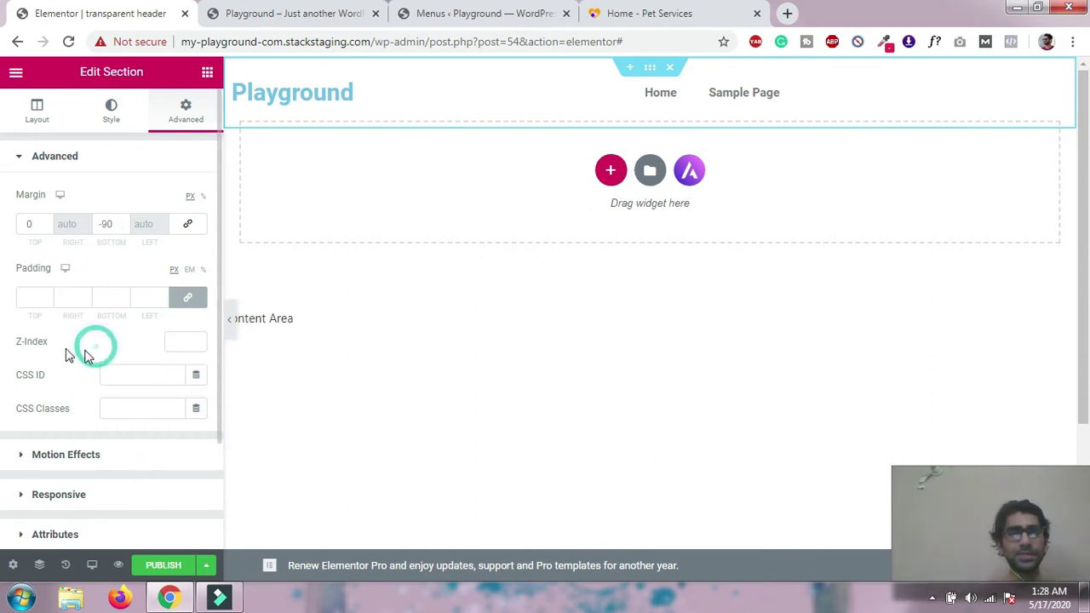
left_click(181, 341)
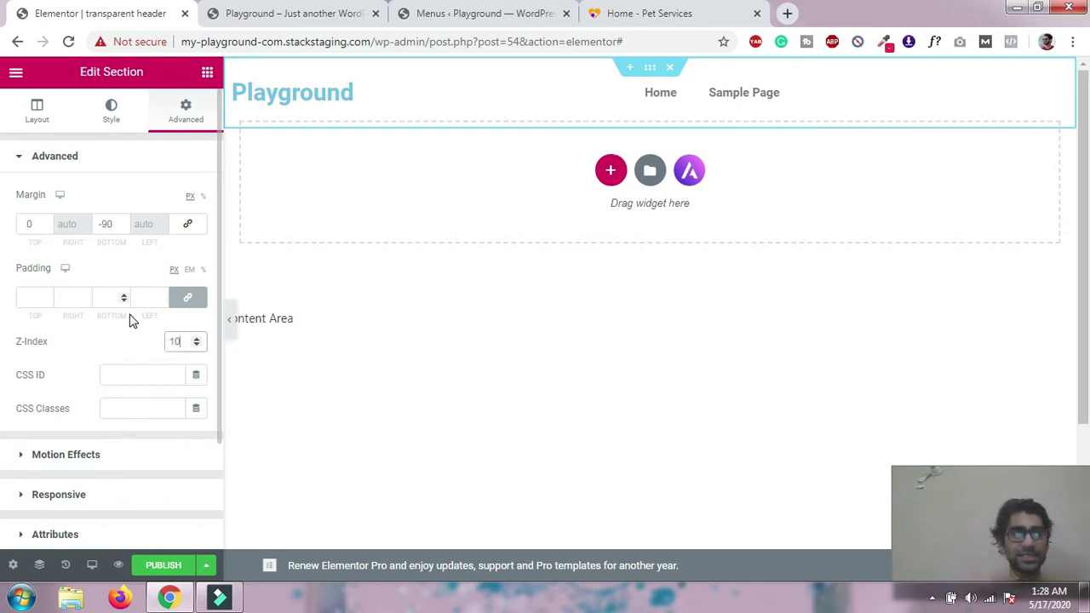
Publish the header template with a display condition that includes the Entire Site
left_click(160, 566)
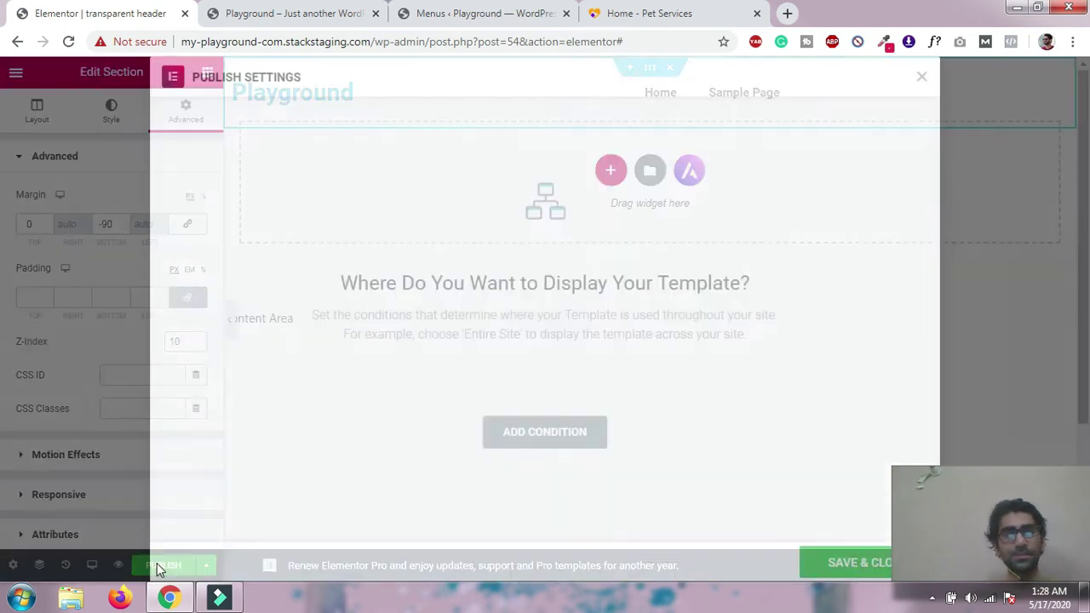
left_click(556, 441)
left_click(590, 411)
left_click(589, 412)
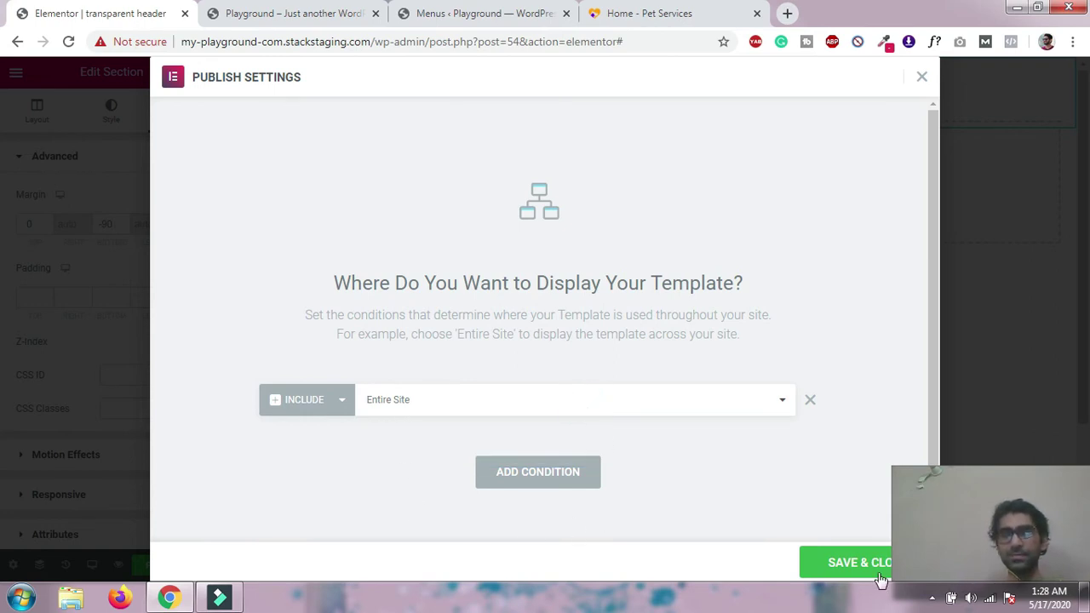
left_click(840, 565)
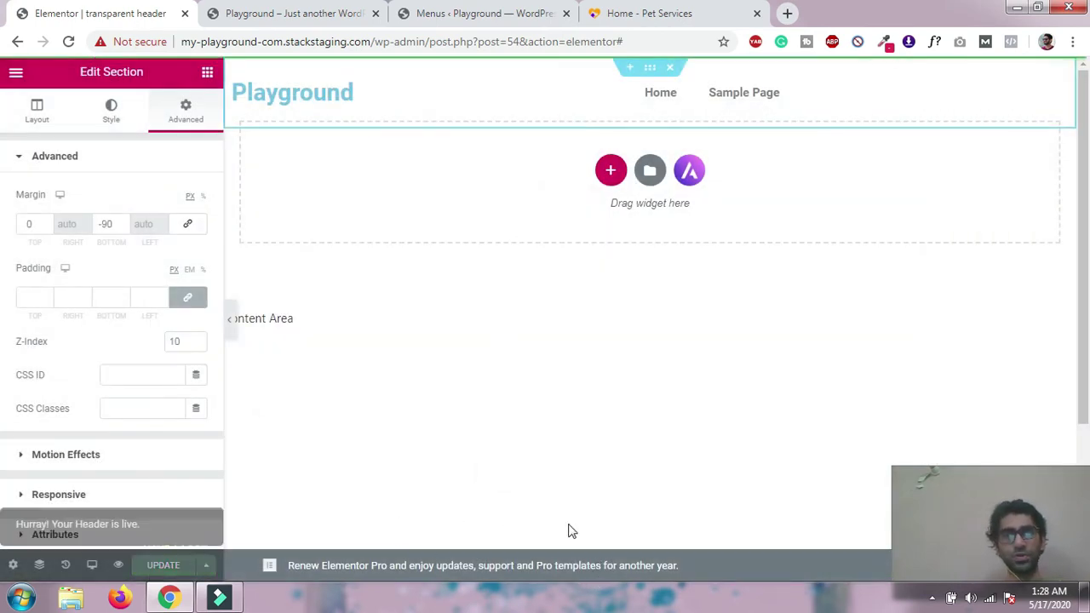
Reload the live homepage to check the published header, and close that page
left_click(280, 8)
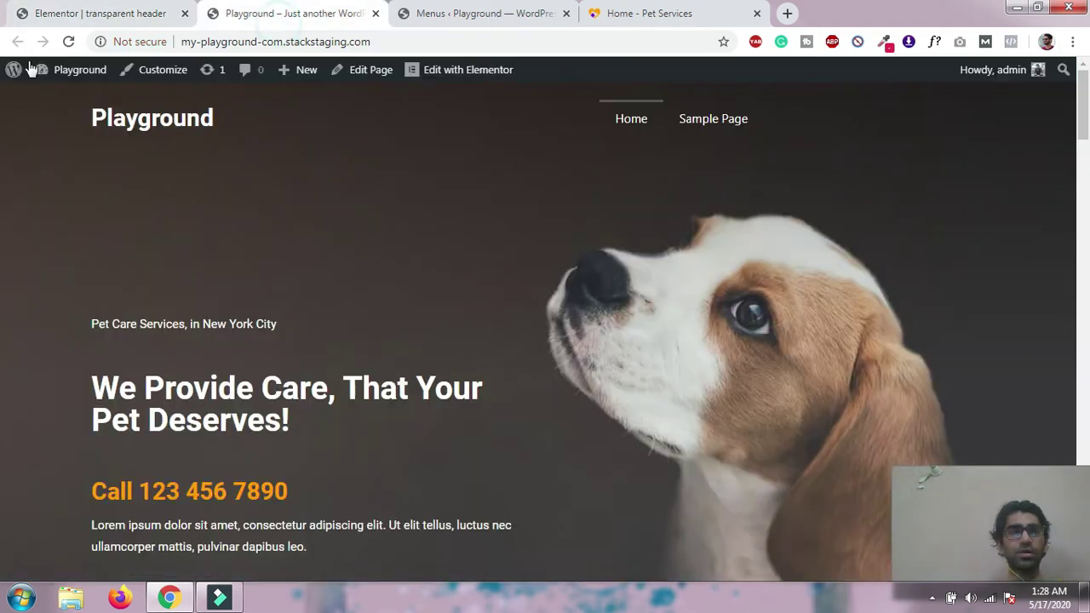
left_click(68, 41)
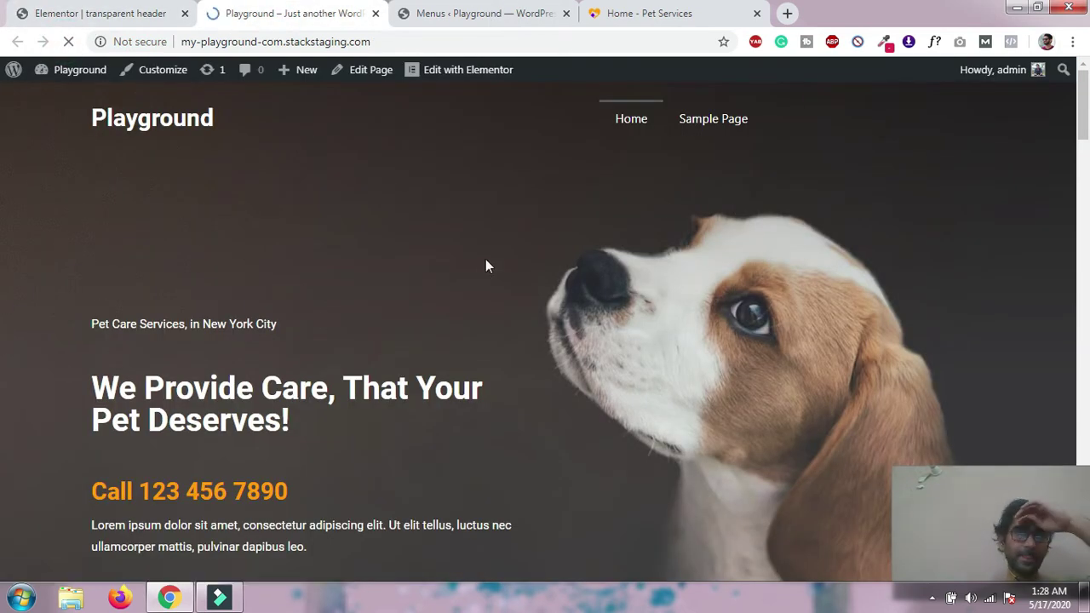
left_click(376, 14)
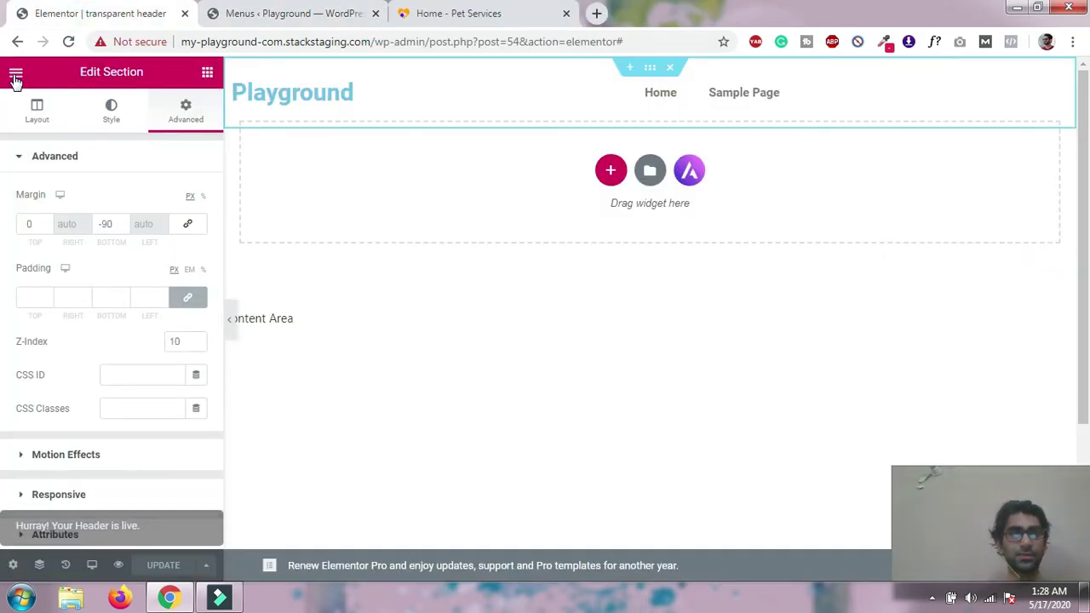
left_click(16, 77)
right_click(95, 522)
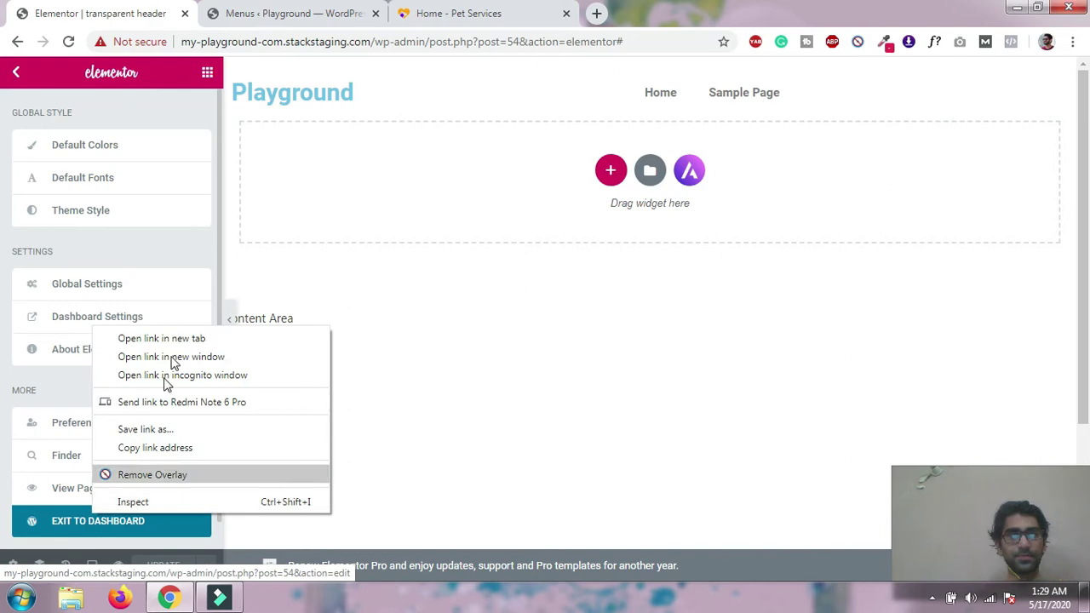
left_click(176, 343)
left_click(287, 13)
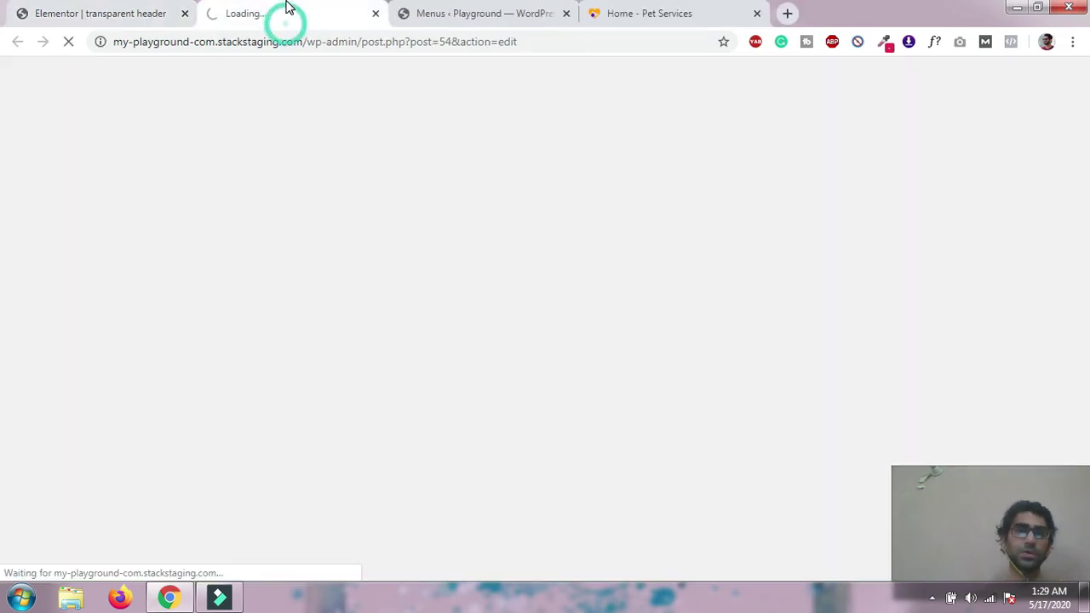
left_click(432, 10)
left_click(341, 14)
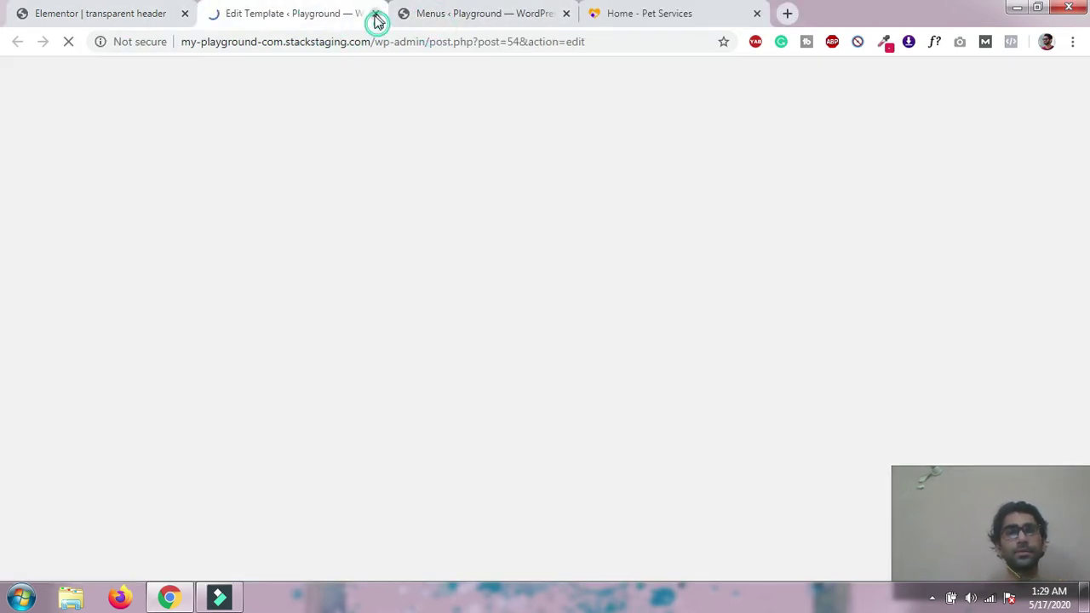
Close the template's edit page and visit the live Playground site from the Menus admin page to examine the header
left_click(376, 14)
left_click(90, 70)
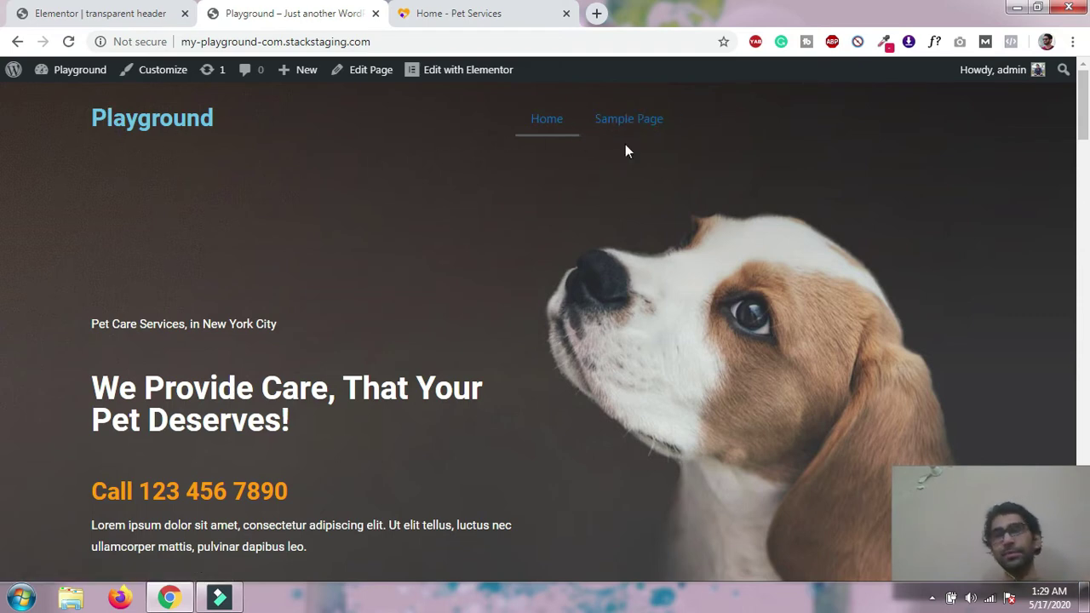
Set the site title's text color to white #FFFFFF in the header template
left_click(102, 13)
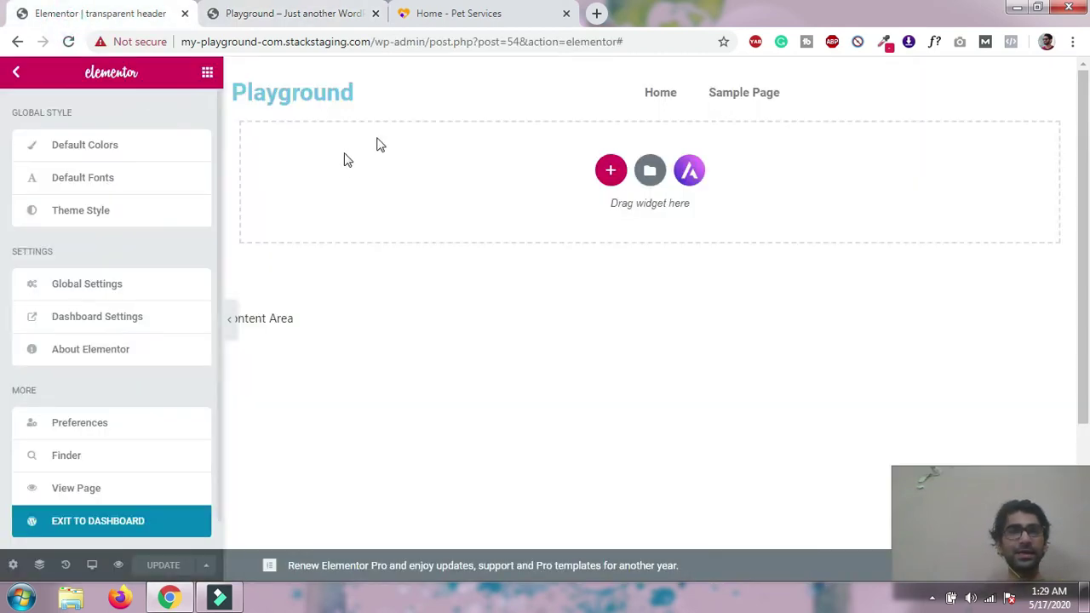
left_click(312, 101)
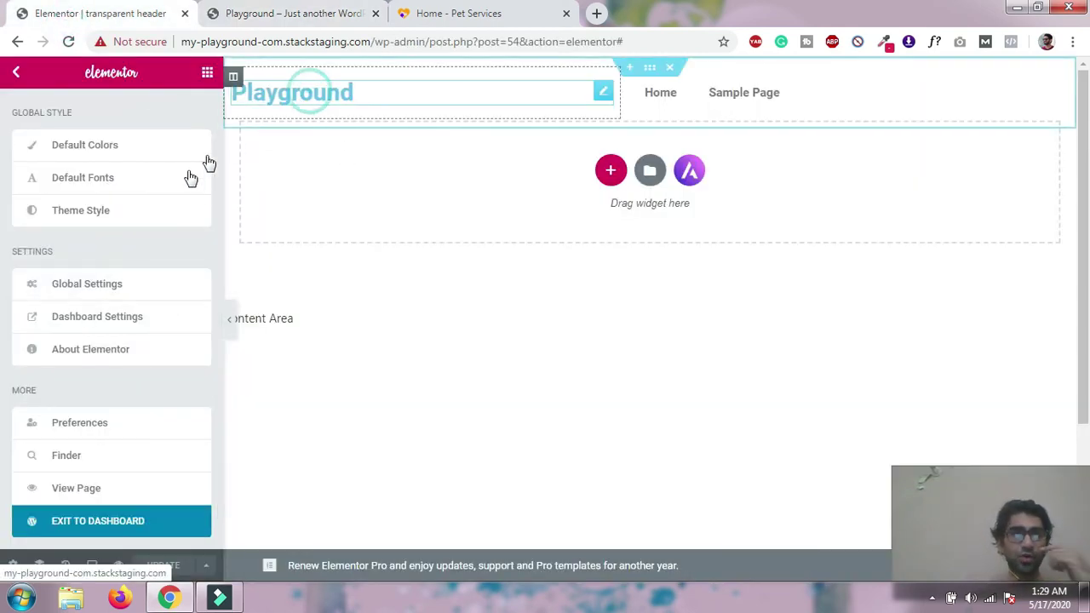
left_click(110, 112)
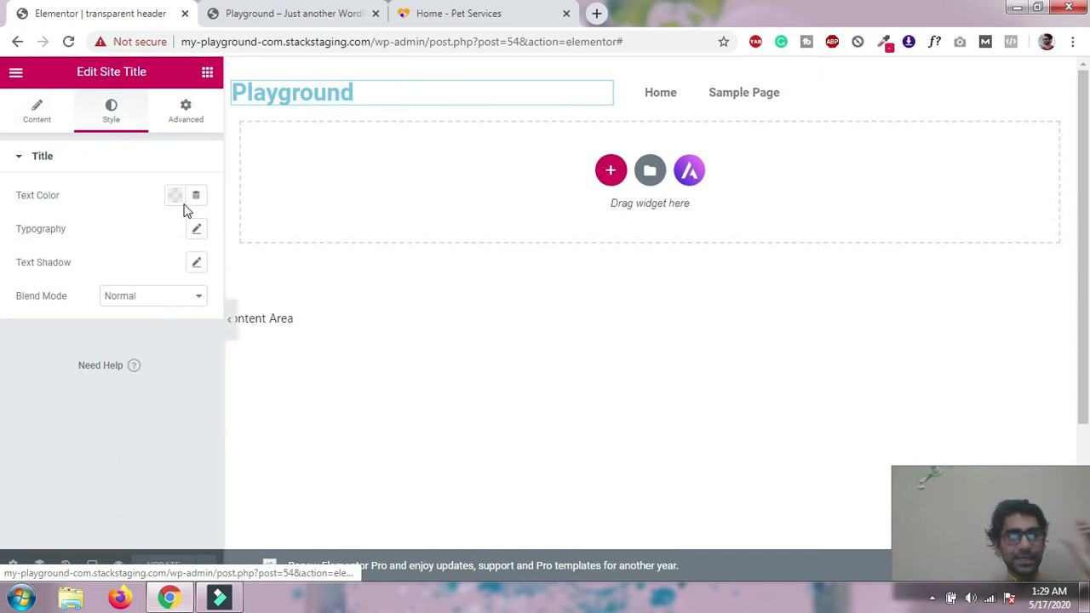
left_click(174, 197)
left_click(244, 234)
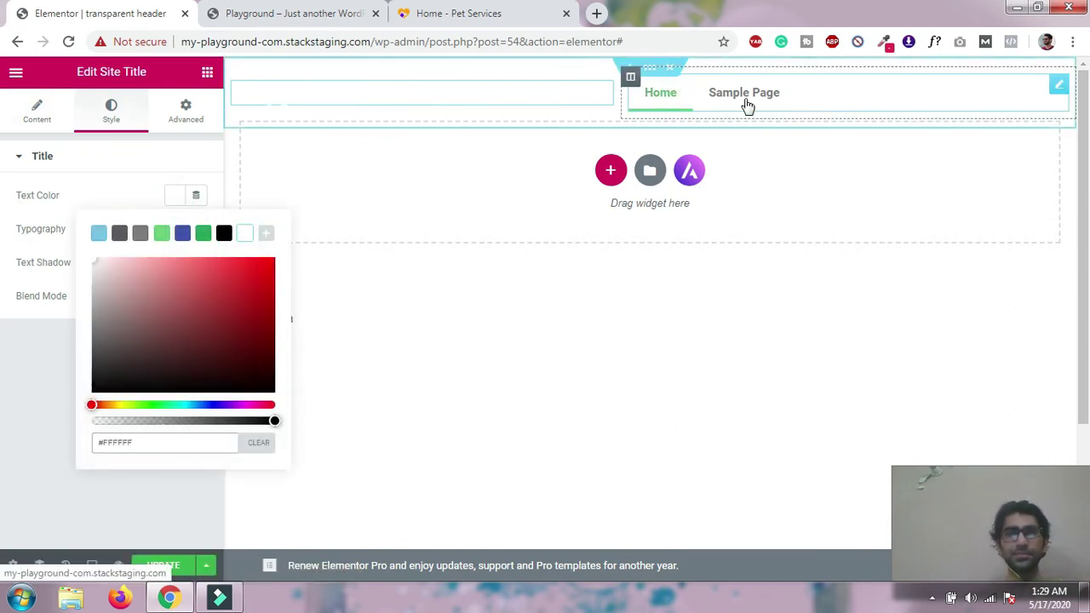
Set the nav menu's normal text color to white #FFFFFF
left_click(857, 106)
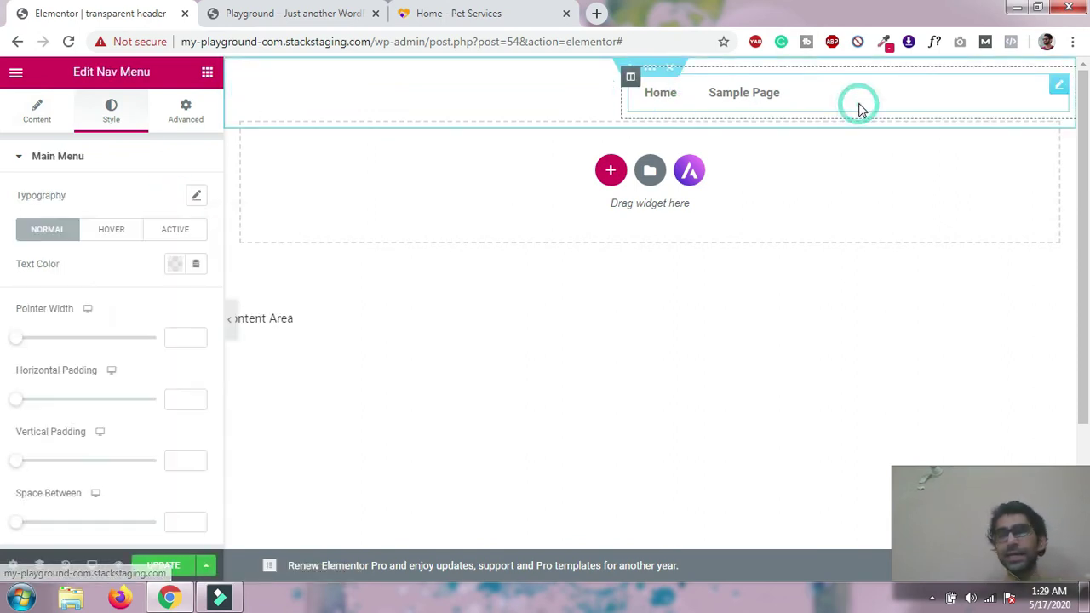
left_click(176, 265)
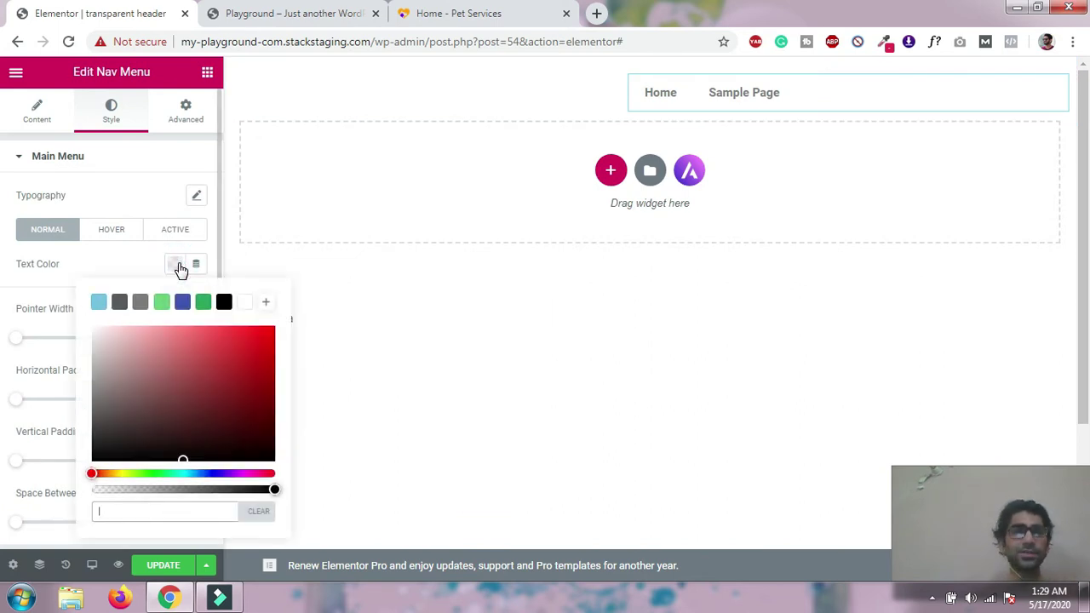
left_click(245, 305)
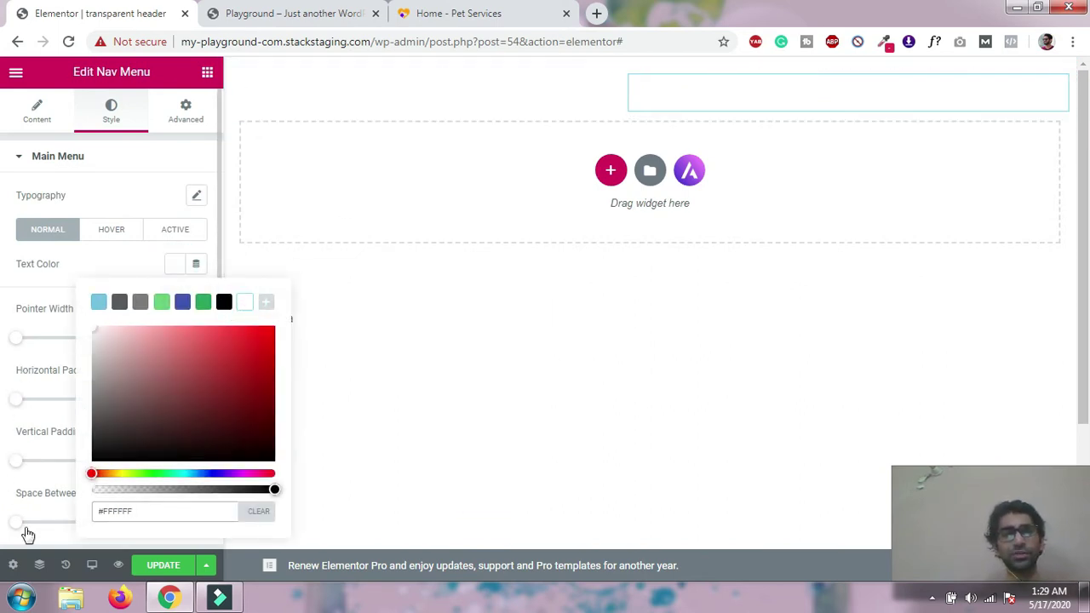
Update the header template and reload the live homepage to check the header's text colors
left_click(163, 565)
left_click(294, 13)
left_click(85, 14)
left_click(294, 13)
left_click(70, 42)
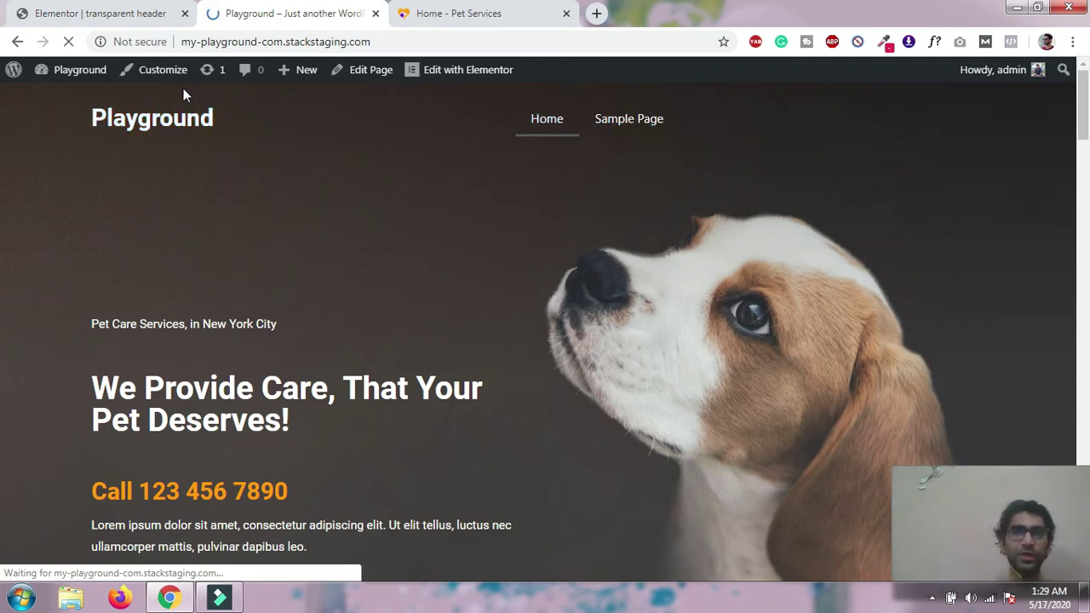
Set the nav menu's alignment to Center and update the header template
left_click(19, 13)
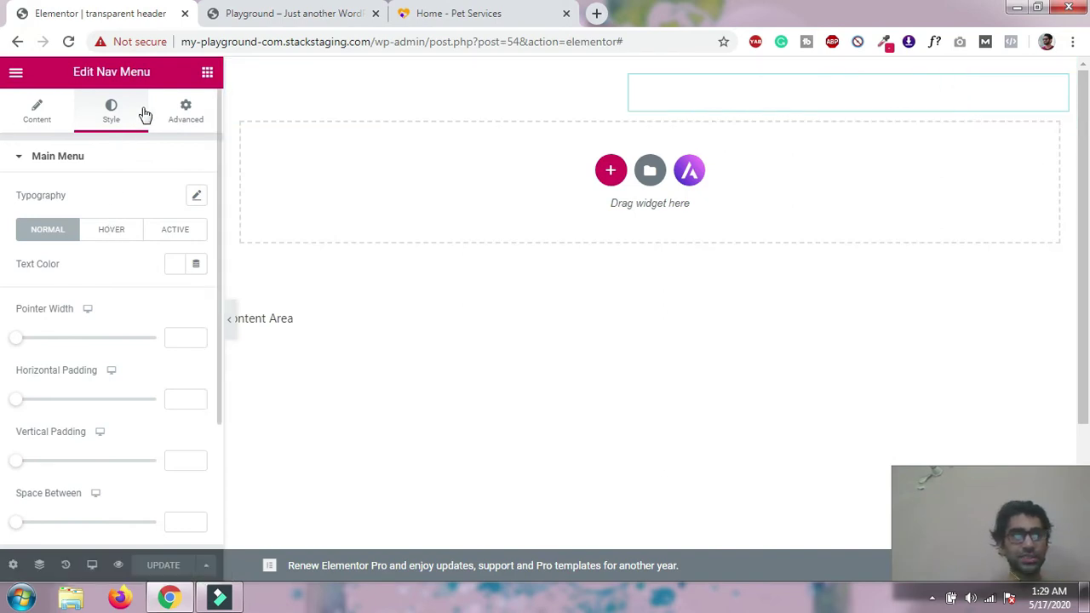
left_click(34, 115)
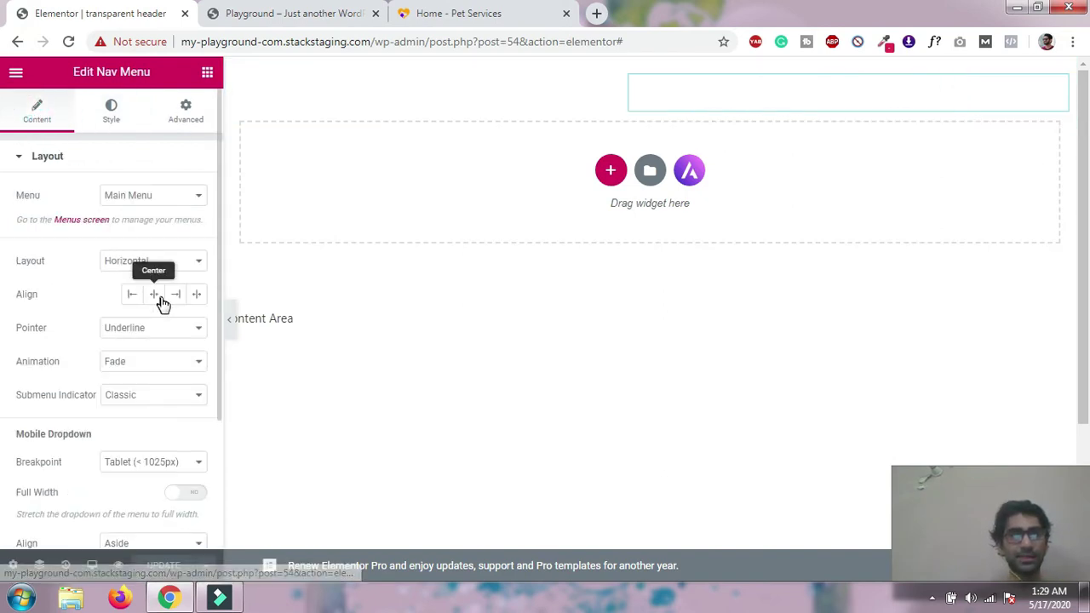
left_click(160, 300)
left_click(164, 565)
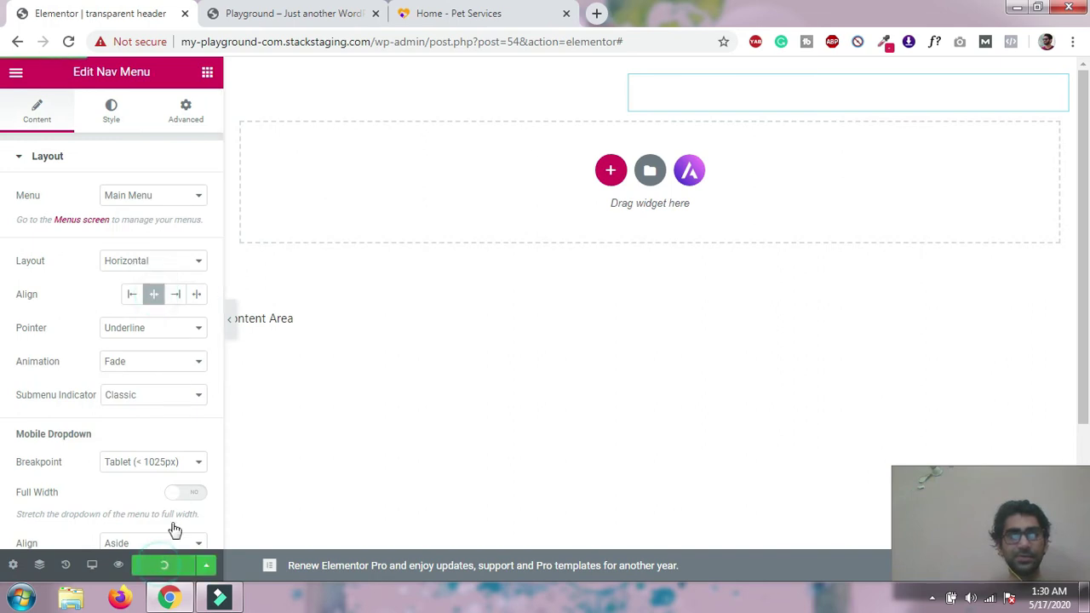
Look over the live homepage to examine how the transparent header sits over the hero image
left_click(298, 13)
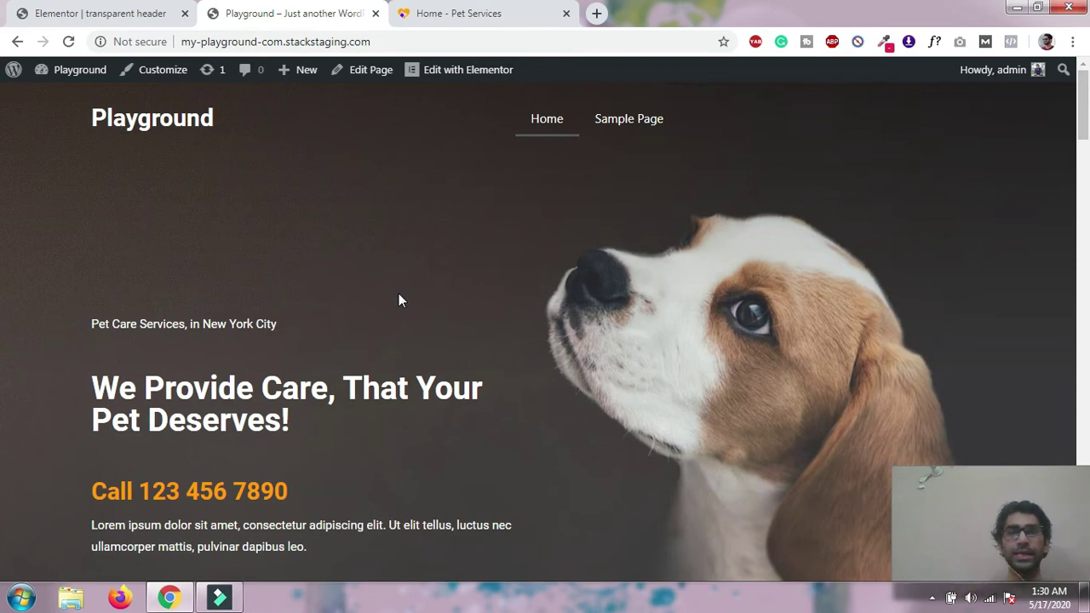
scroll(397, 298, "down", 5)
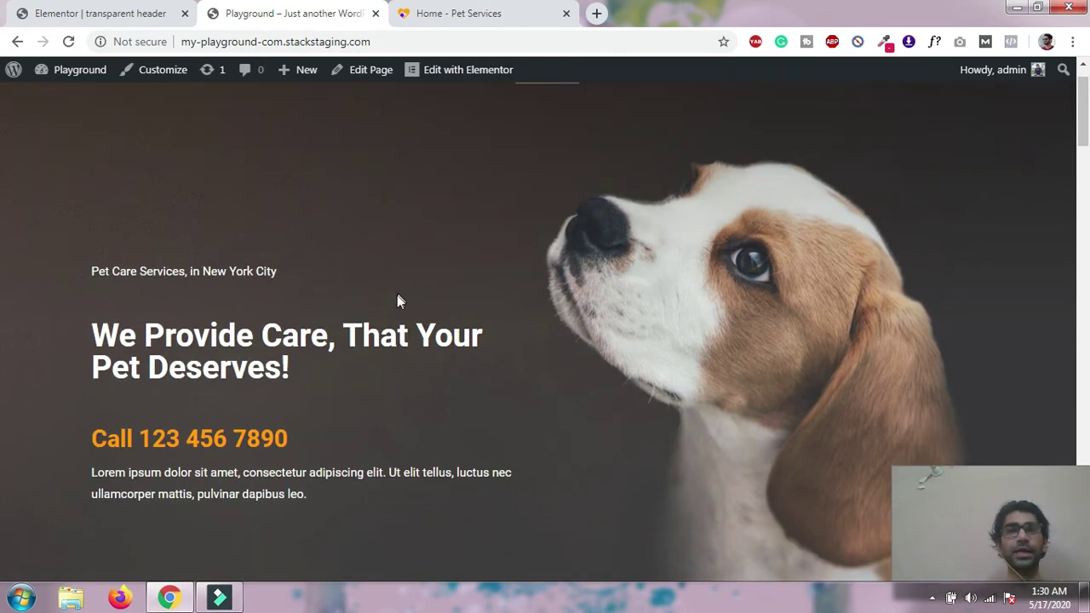
scroll(393, 312, "up", 5)
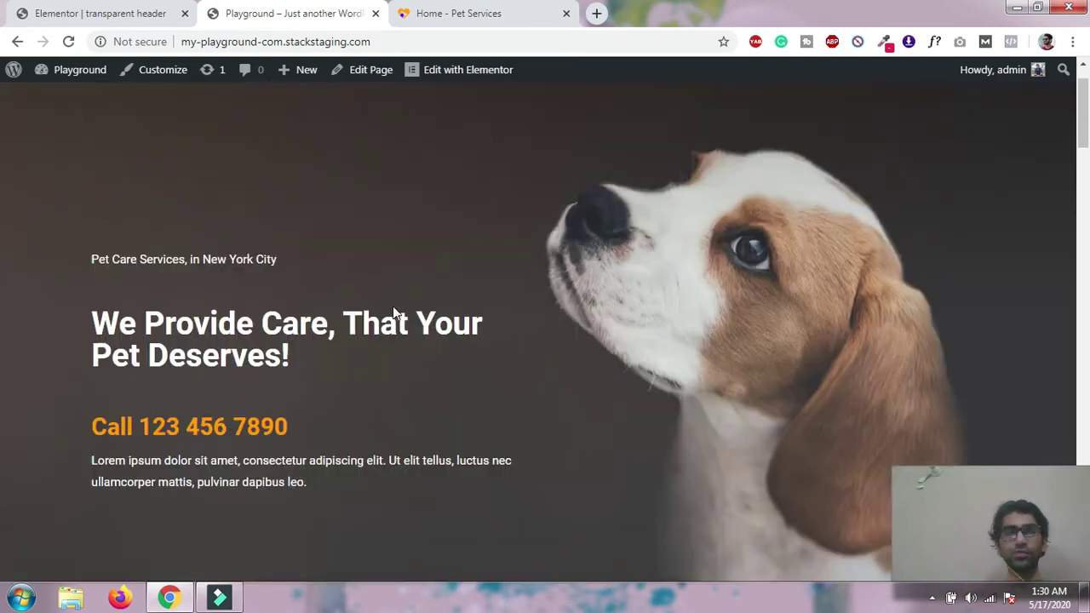
Set the site title's text color to black #000000 in the header template
left_click(25, 17)
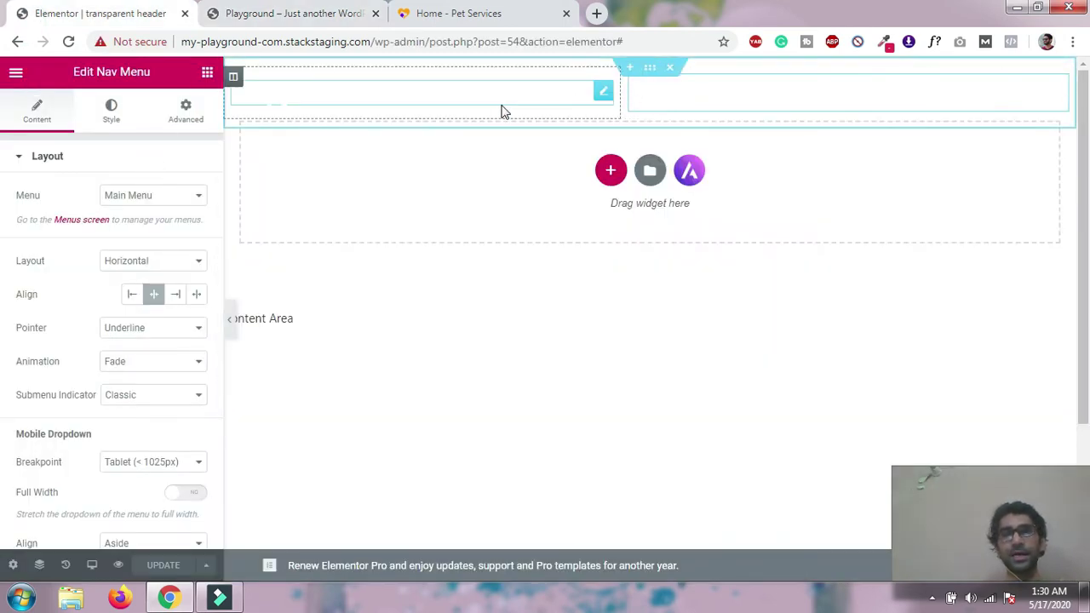
left_click(122, 131)
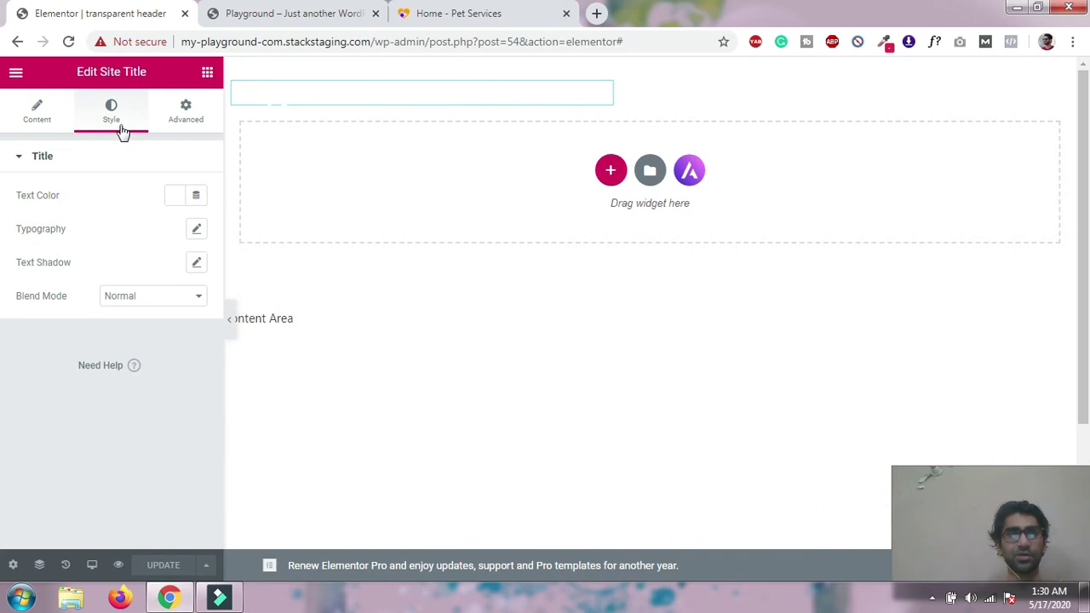
left_click(175, 200)
left_click(224, 234)
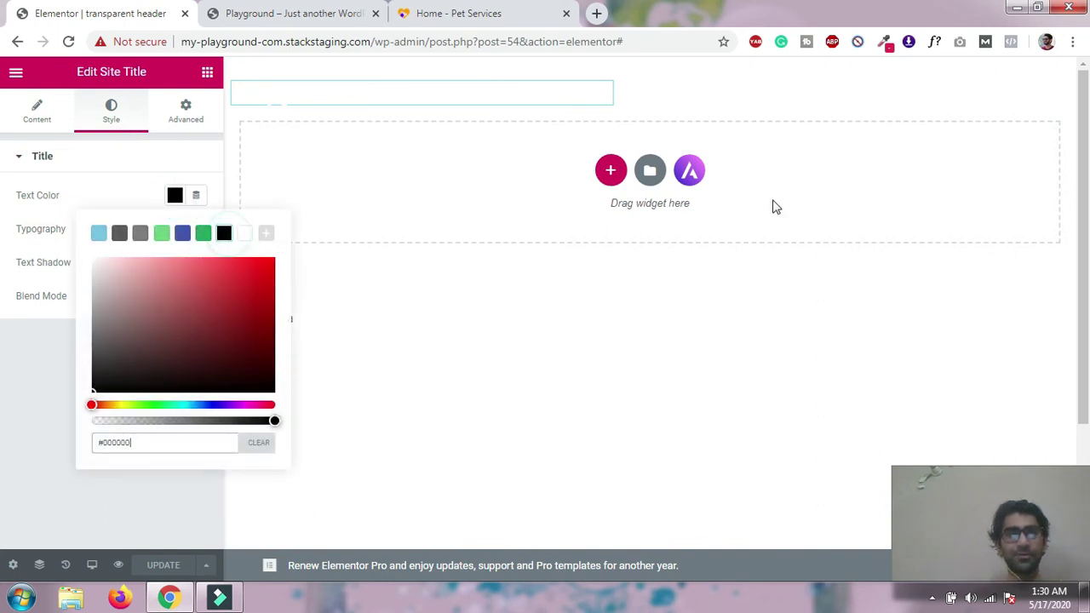
left_click(447, 90)
left_click(86, 195)
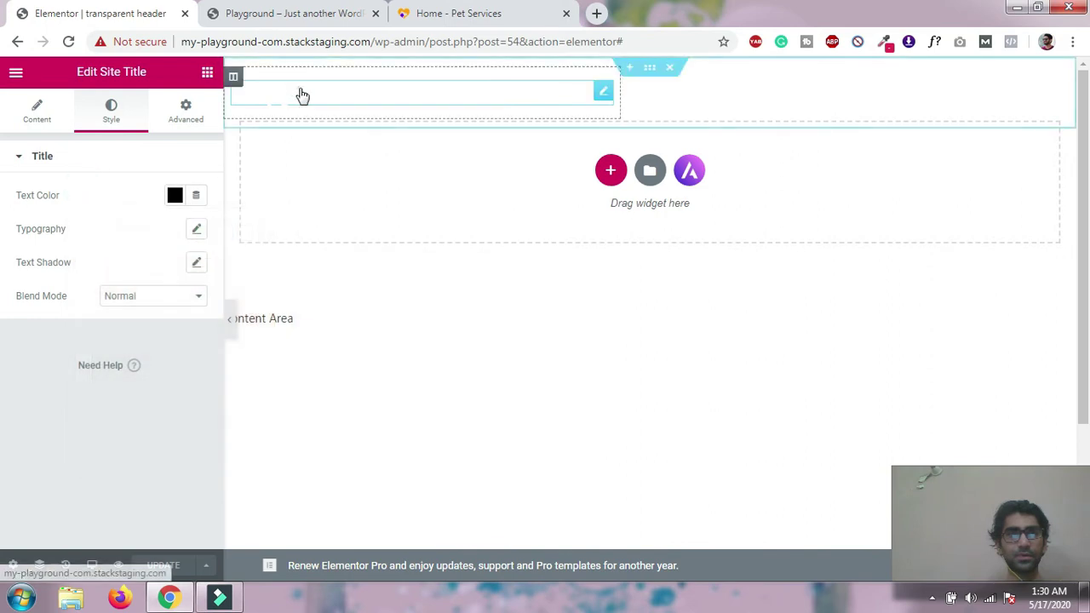
Set the site title's text color to the blue #4054B2 in the header template
left_click(174, 197)
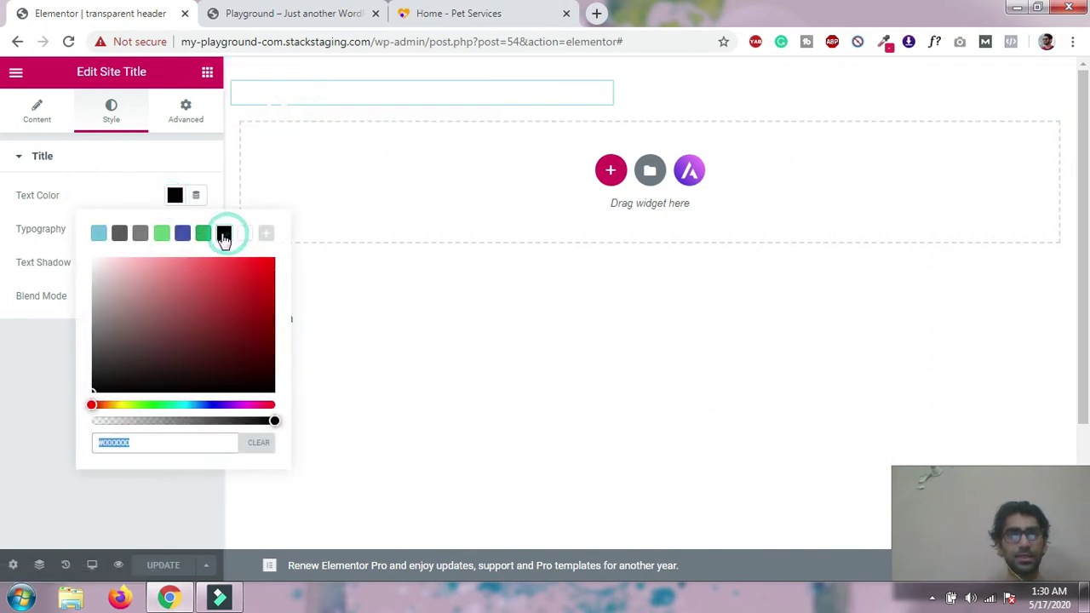
left_click(182, 234)
left_click(20, 377)
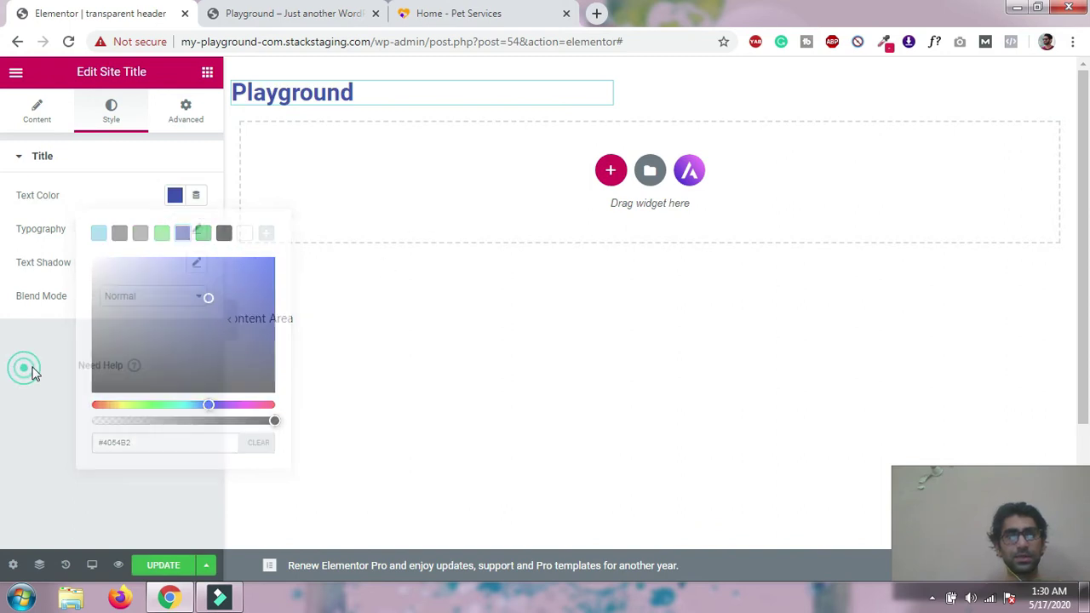
Set the nav menu's normal text color to the blue #4054B2 and update the header template
left_click(631, 115)
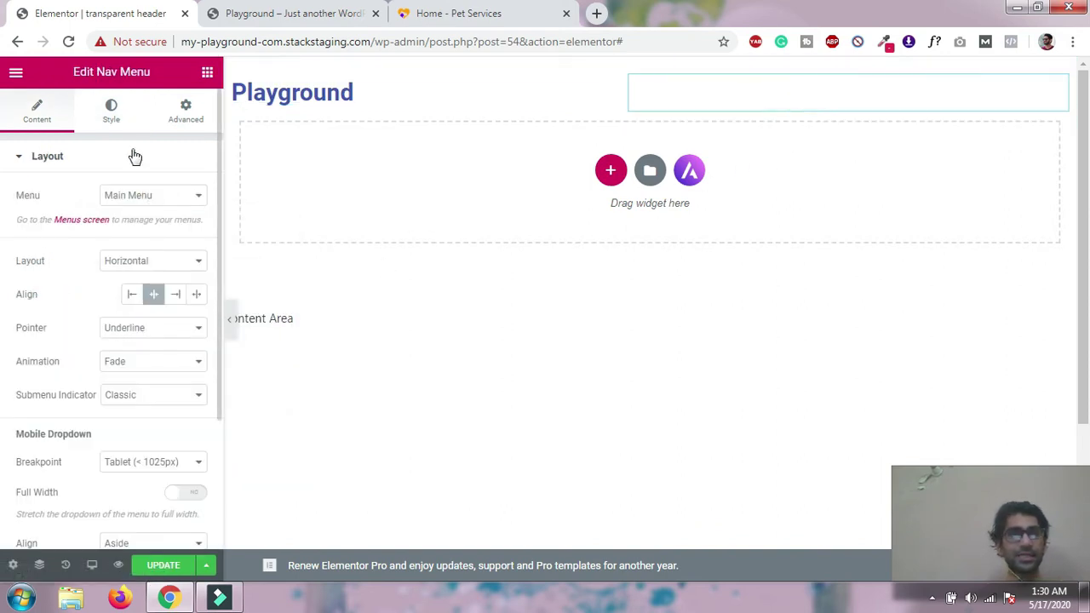
left_click(111, 111)
left_click(176, 265)
left_click(225, 304)
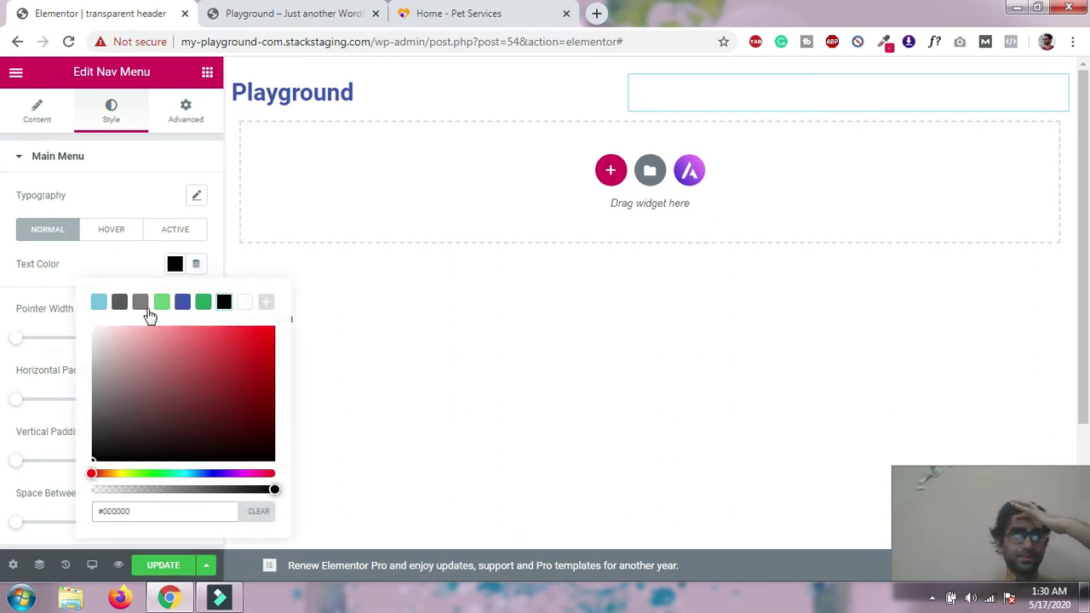
left_click(183, 304)
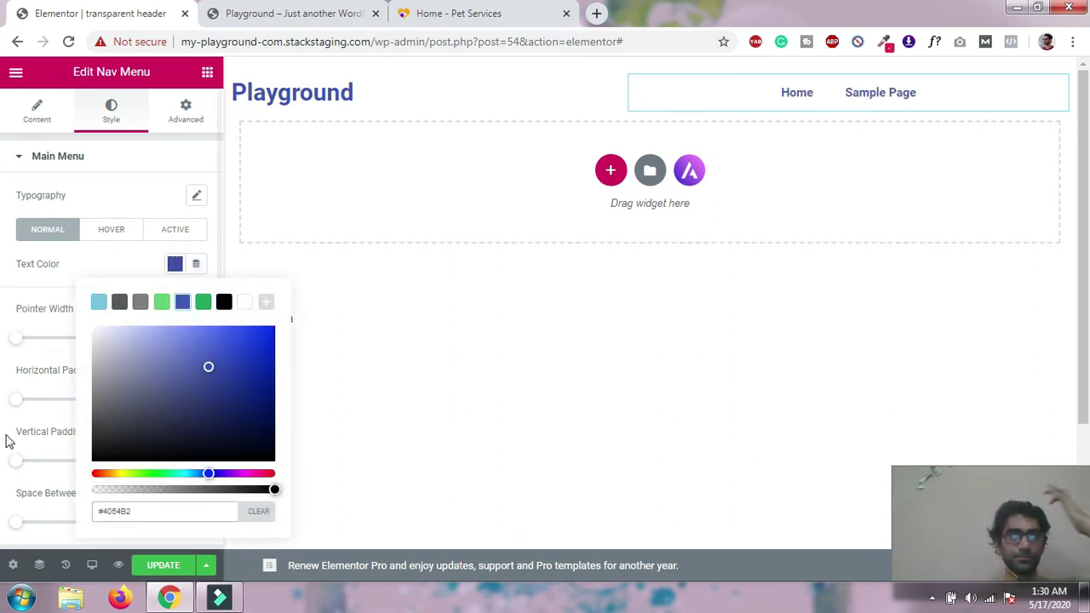
left_click(163, 569)
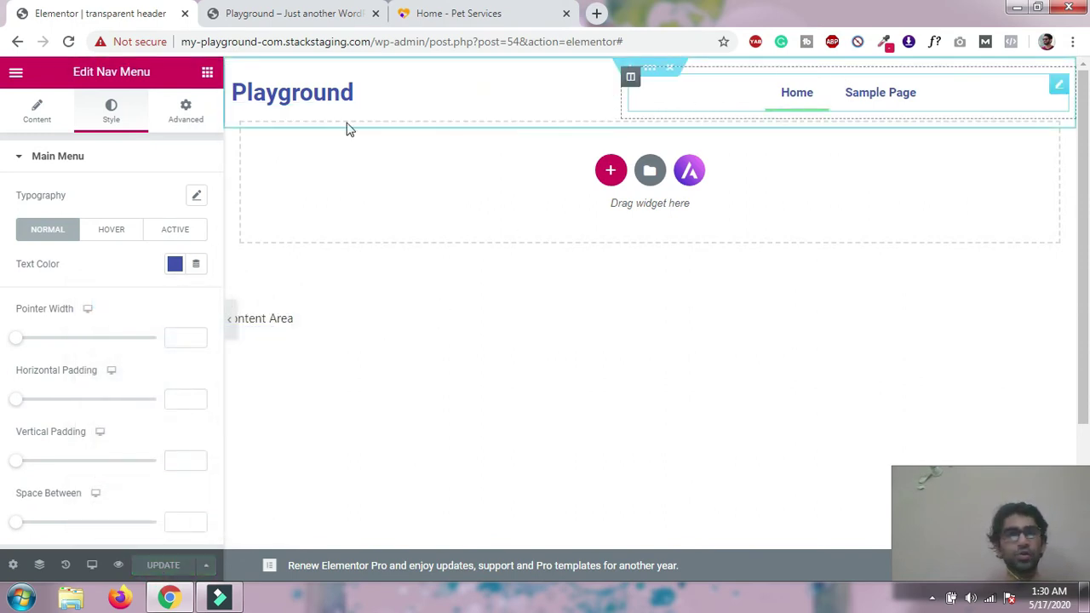
Make the header section sticky to Top on desktop, tablet and mobile, and update the template
left_click(211, 76)
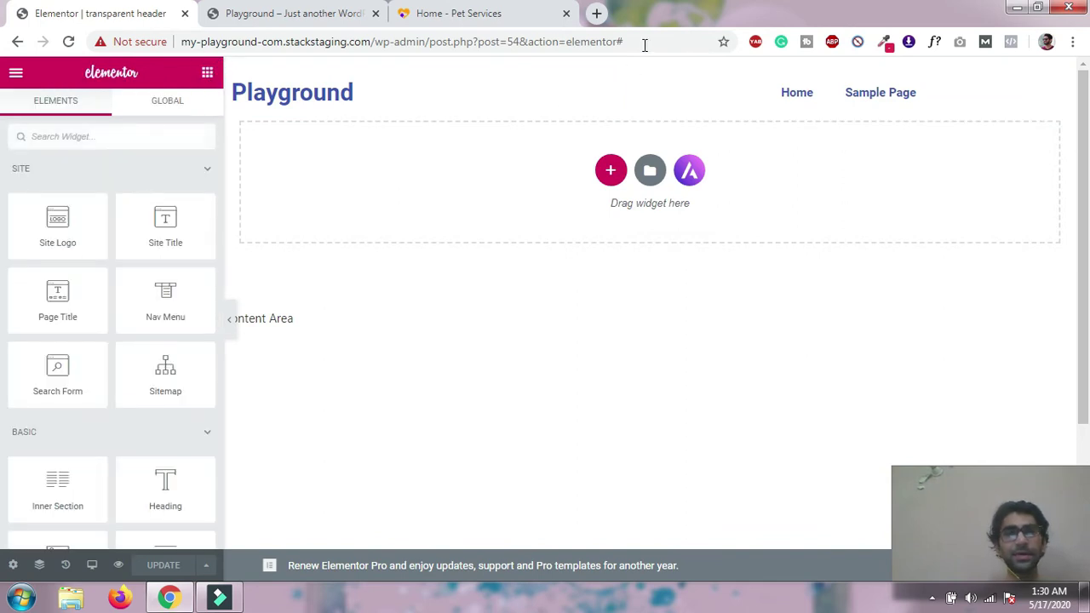
left_click(650, 72)
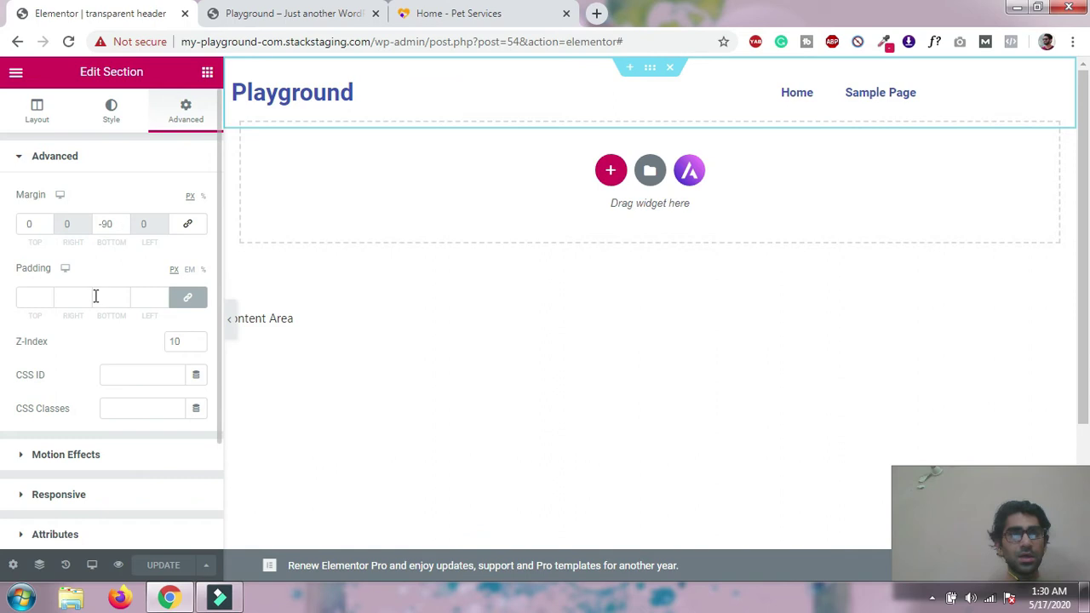
scroll(95, 298, "down", 2)
left_click(76, 318)
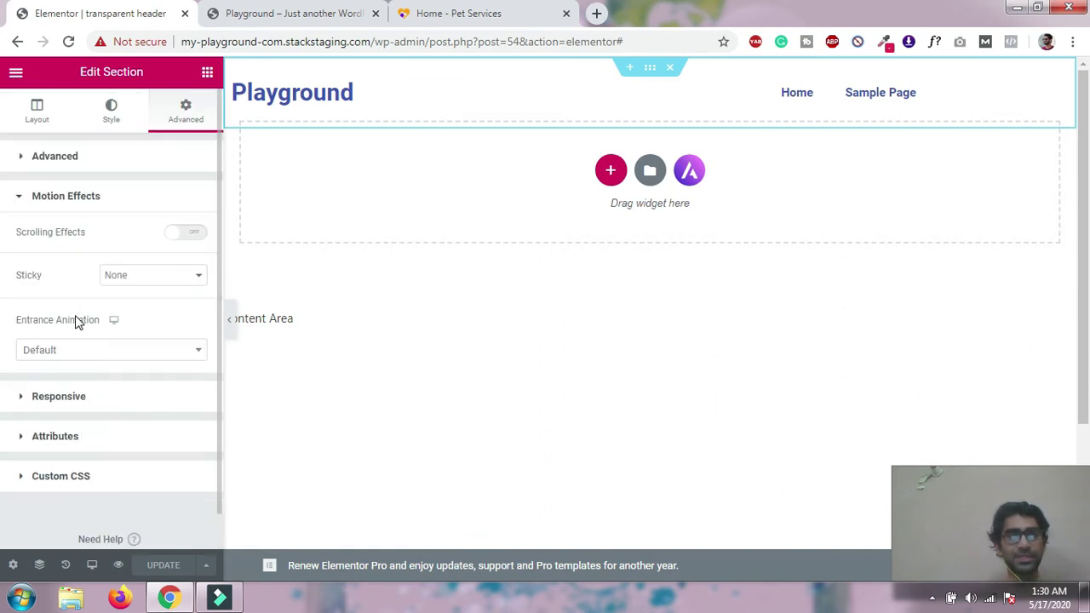
scroll(78, 306, "down", 1)
left_click(130, 243)
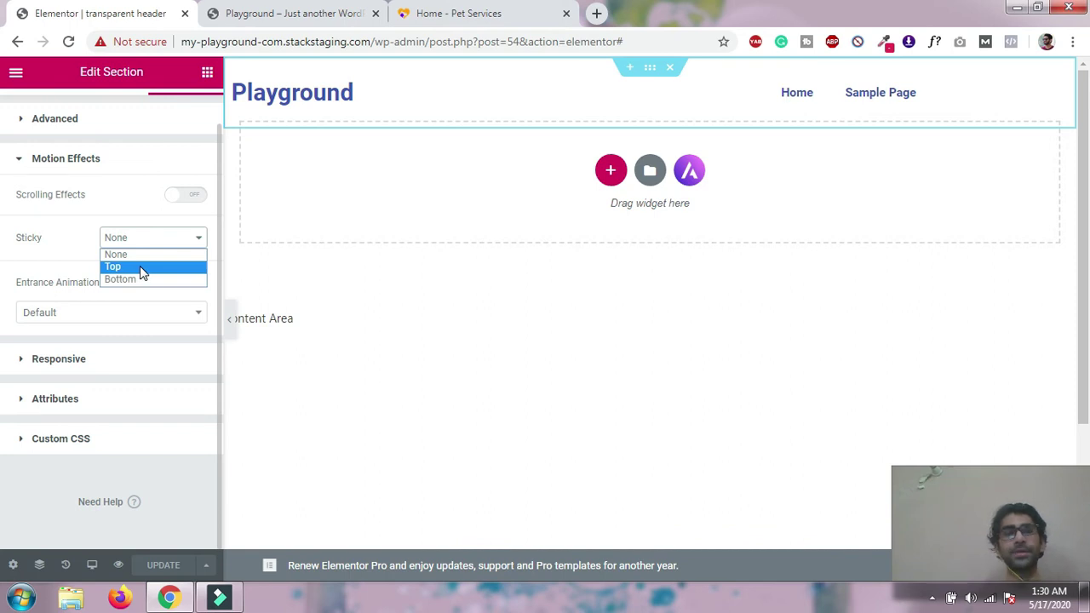
left_click(142, 269)
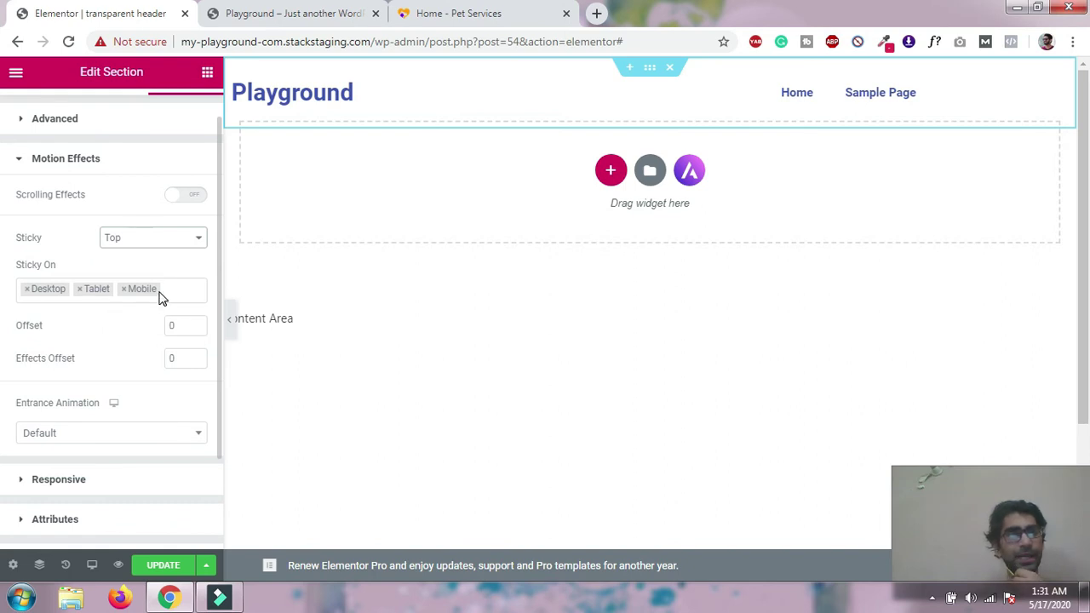
scroll(167, 286, "down", 1)
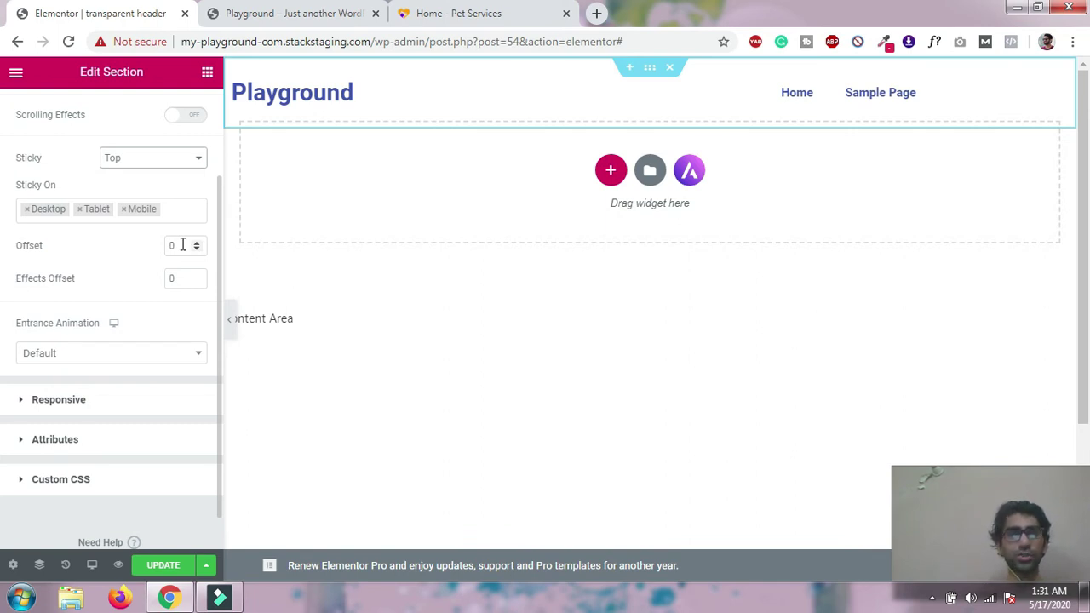
scroll(161, 358, "down", 1)
left_click(165, 567)
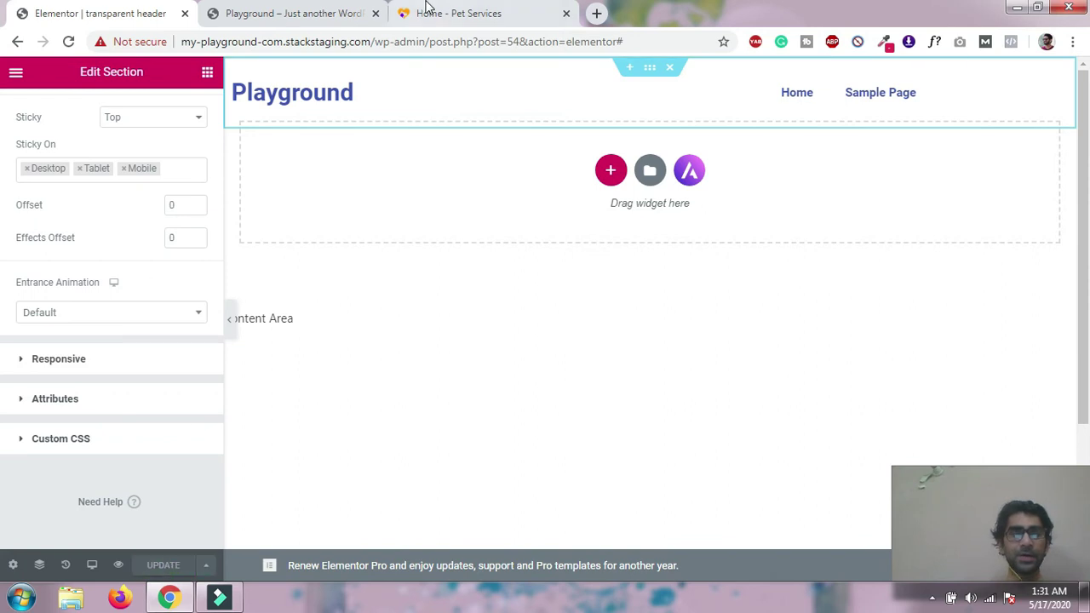
Reload the live homepage and look through it to check how the sticky header behaves over the content
left_click(358, 12)
left_click(66, 41)
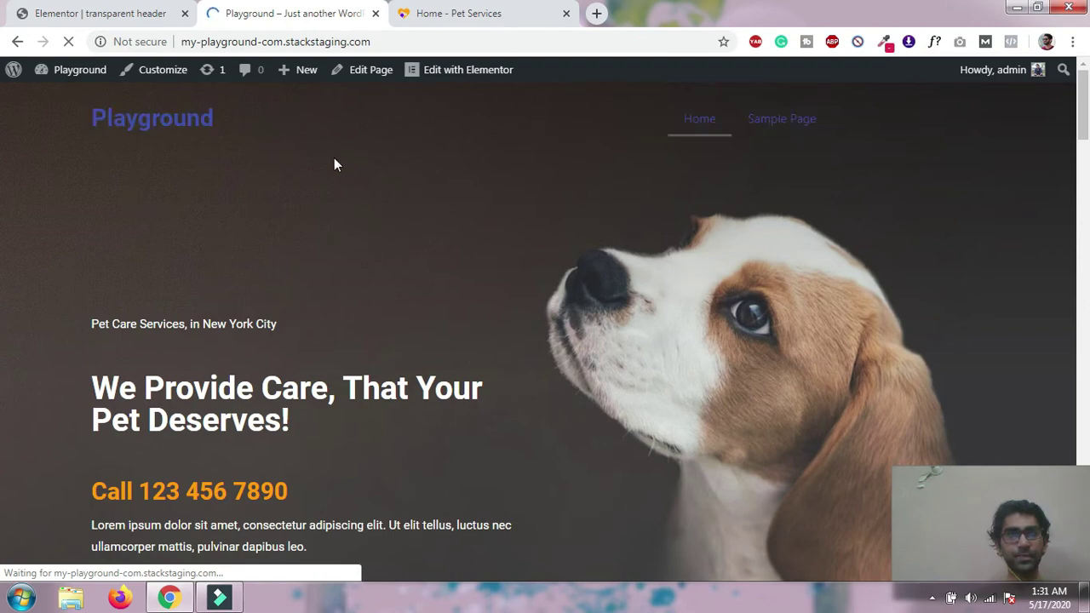
scroll(395, 232, "down", 5)
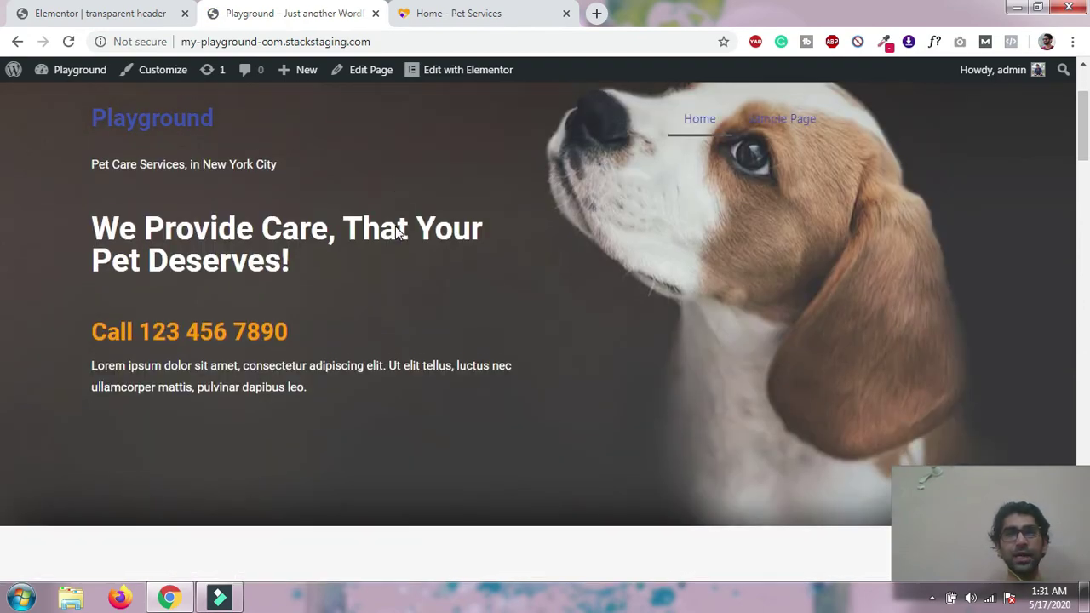
scroll(396, 230, "down", 9)
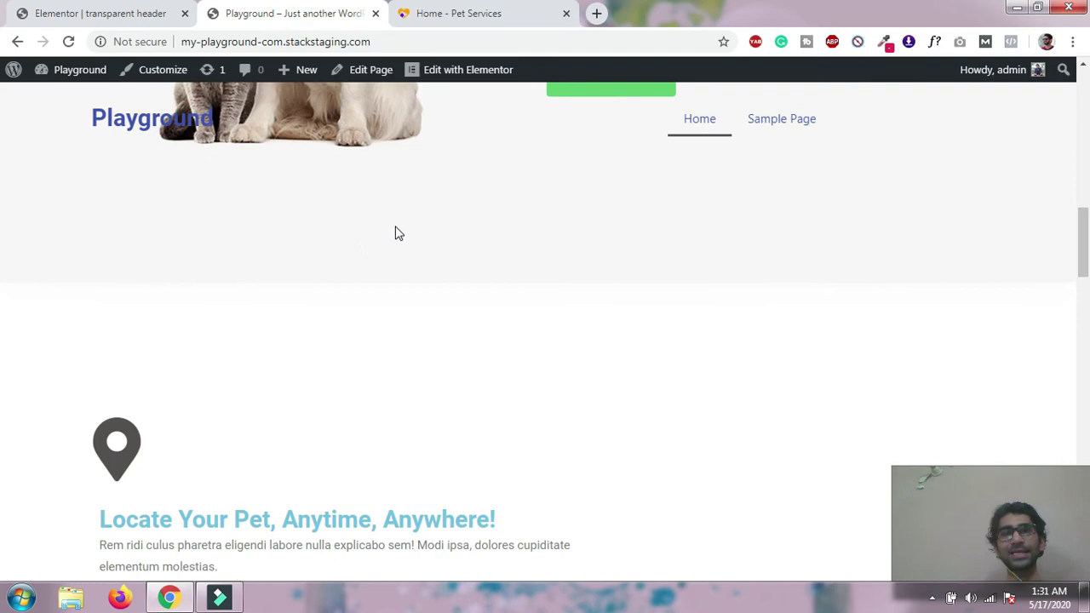
scroll(395, 232, "down", 10)
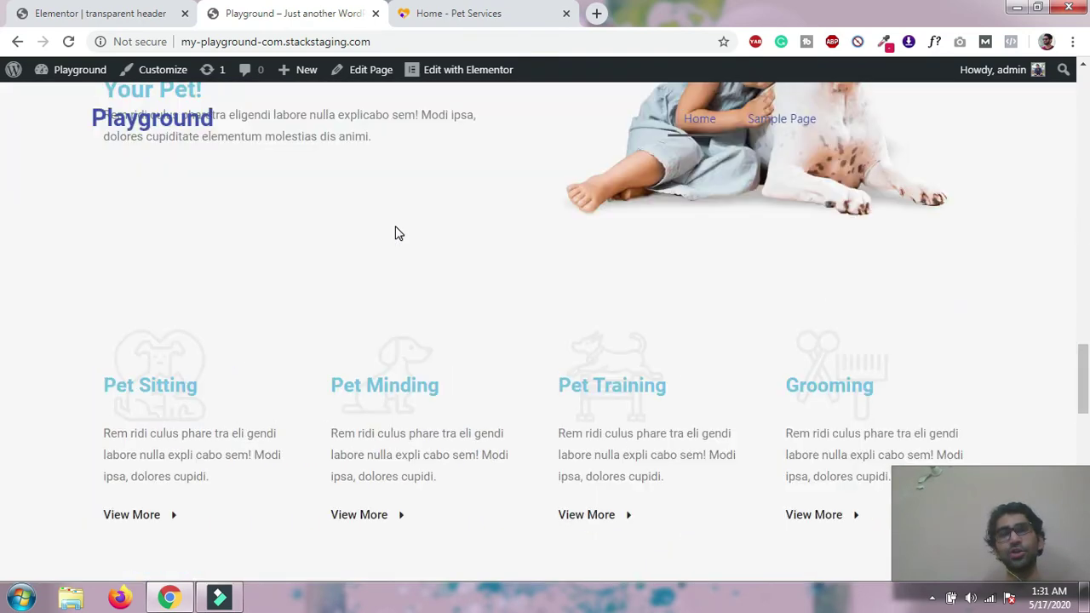
scroll(395, 233, "up", 8)
scroll(395, 233, "up", 15)
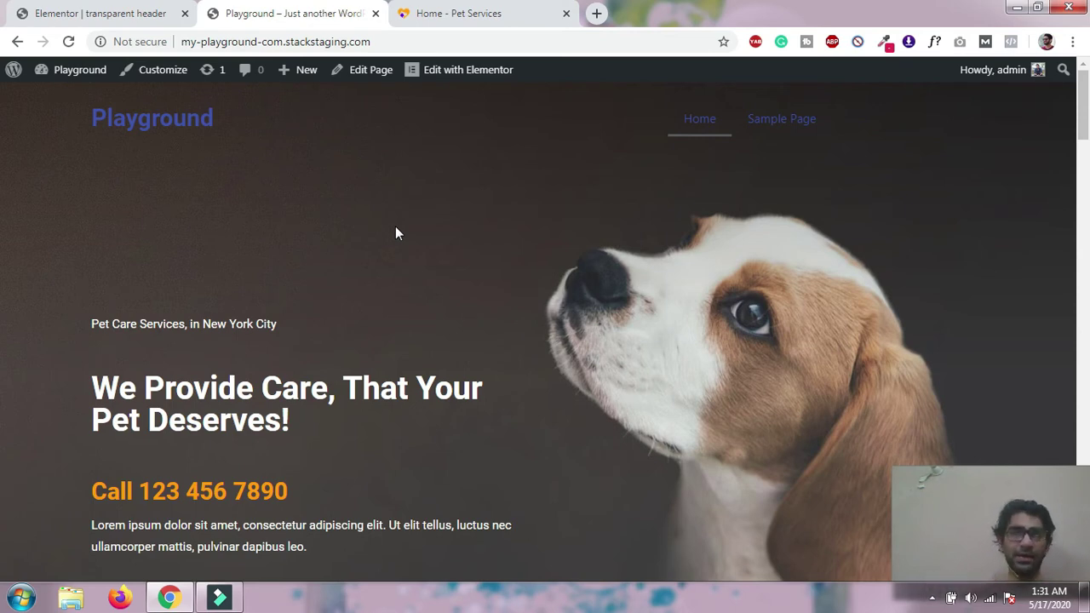
Open the site's WordPress dashboard in a new browser tab from the live homepage
left_click(142, 14)
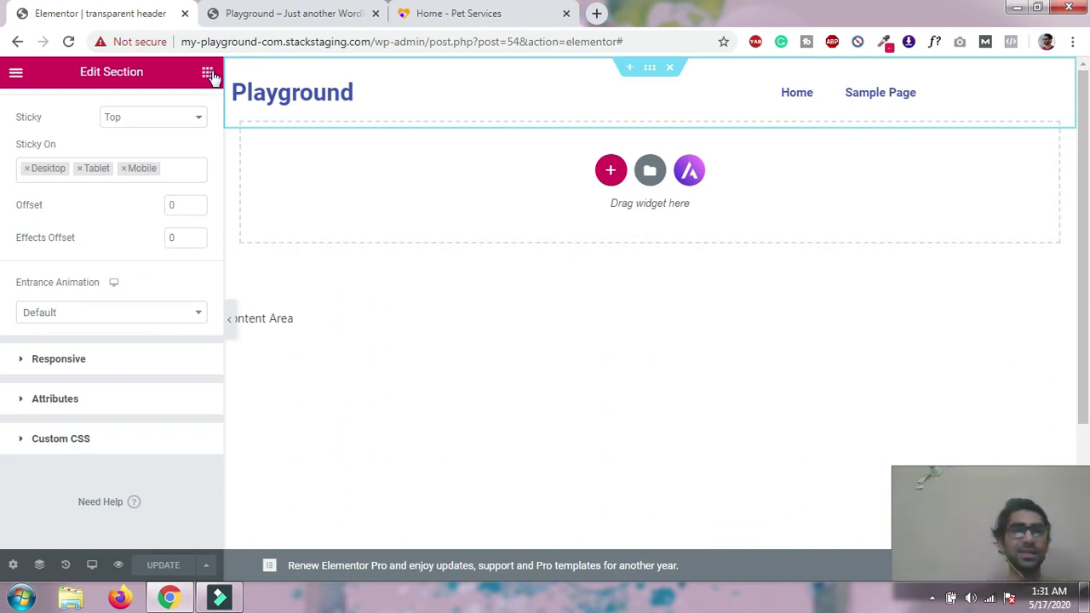
left_click(298, 15)
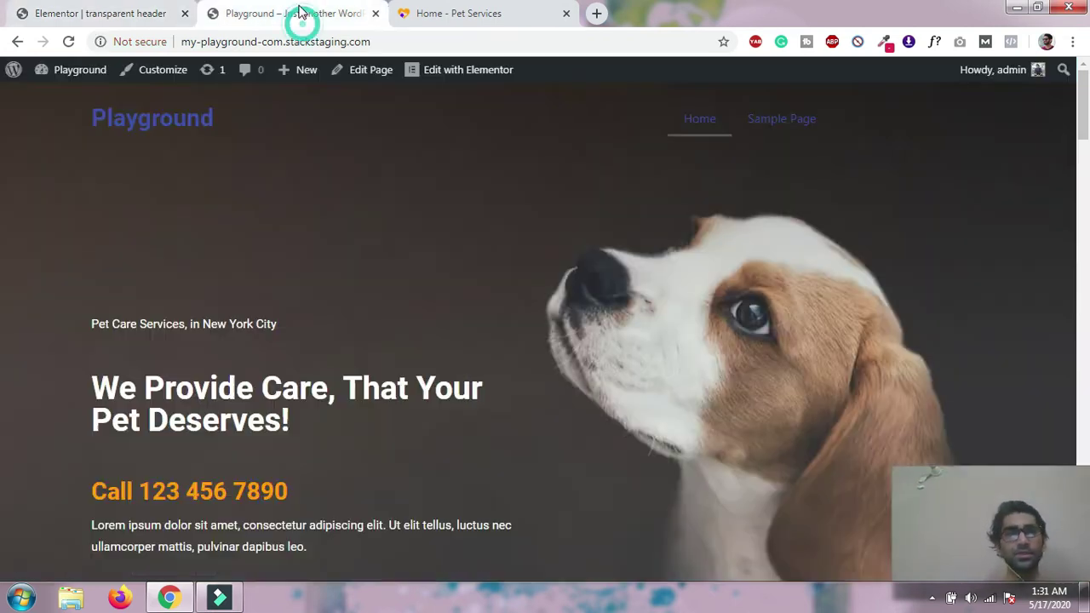
mouse_move(80, 73)
right_click(80, 100)
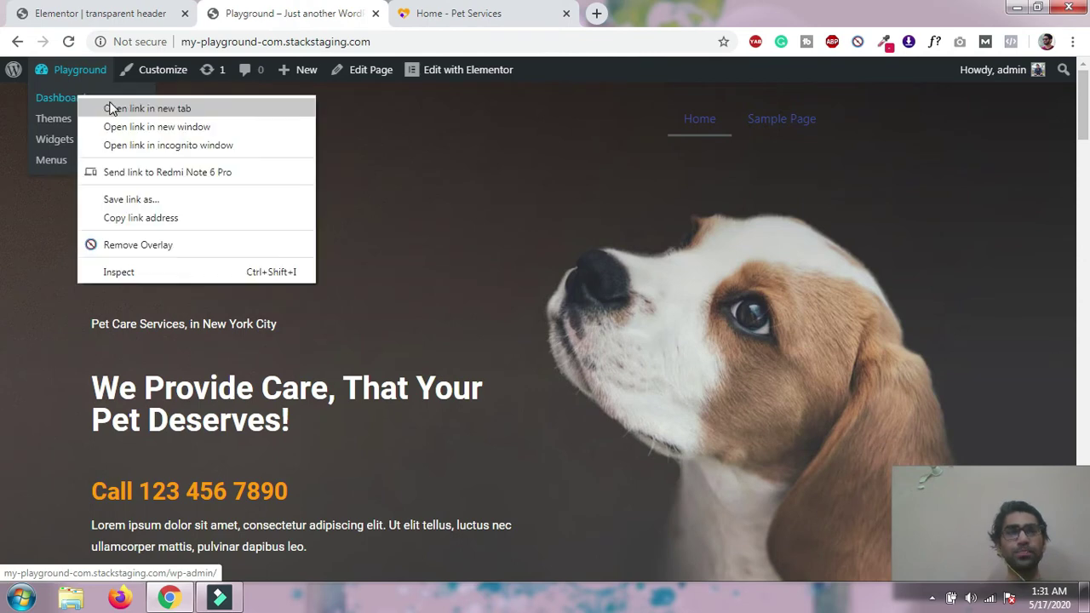
left_click(112, 103)
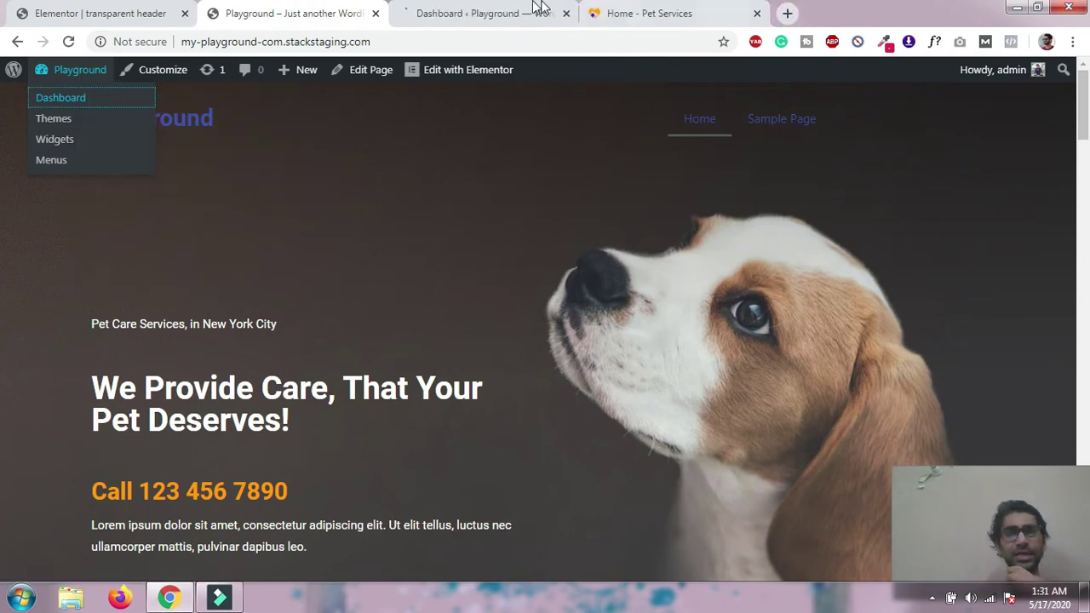
left_click(508, 17)
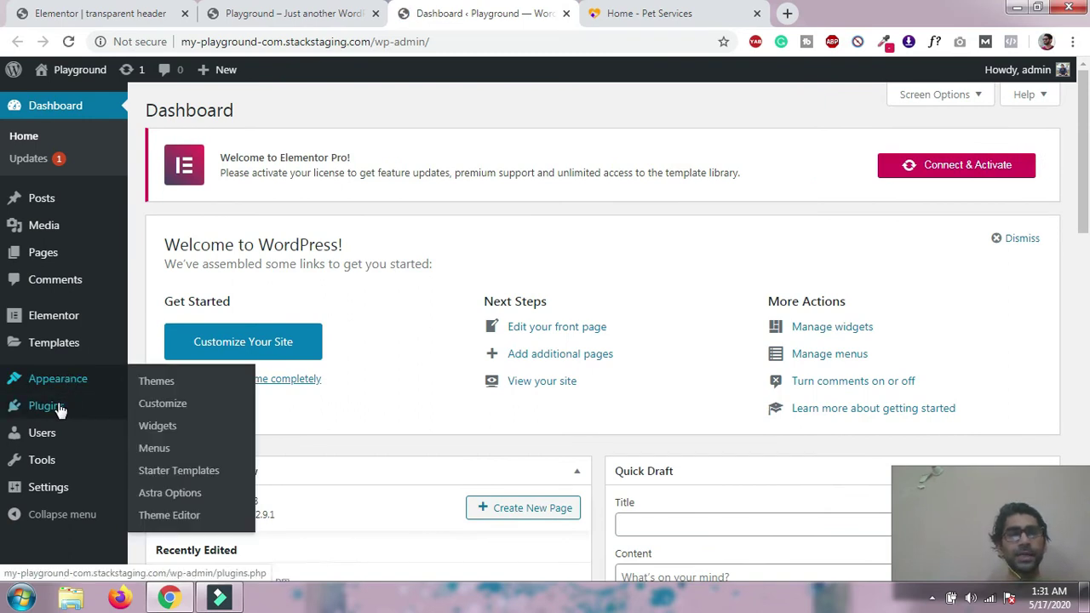
Search the Add Plugins directory for "sticky effects" and activate Sticky Header Effects for Elementor
mouse_move(69, 407)
left_click(179, 432)
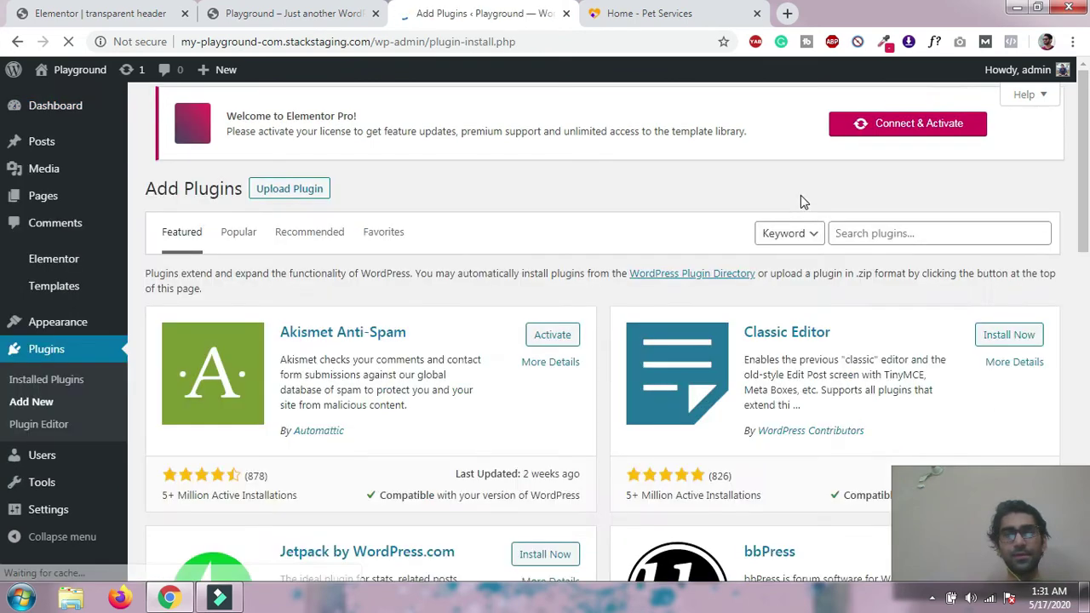
left_click(884, 240)
type("sti")
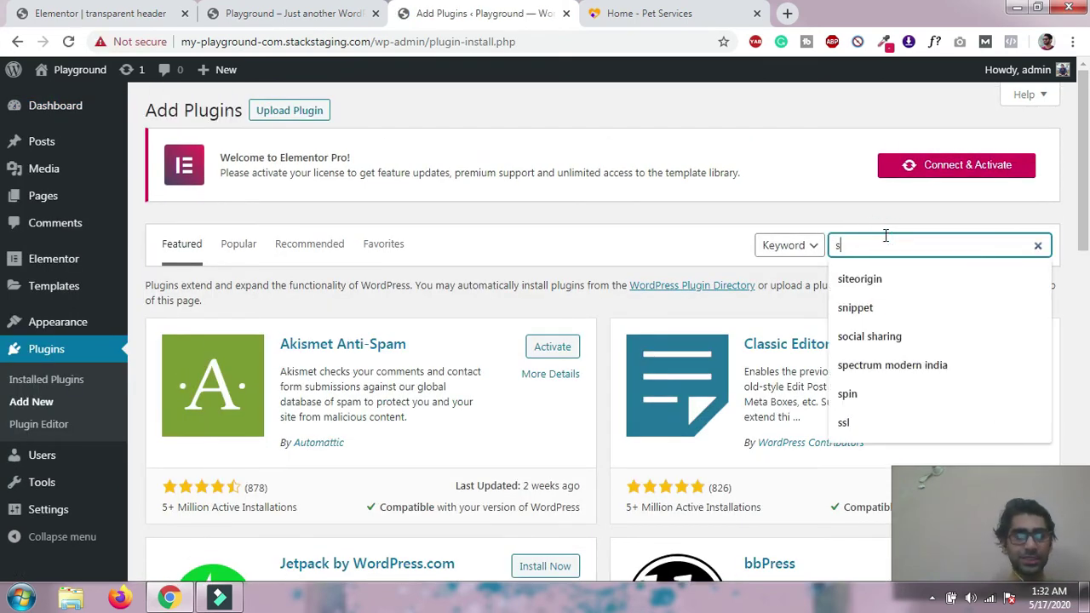
type("cky he")
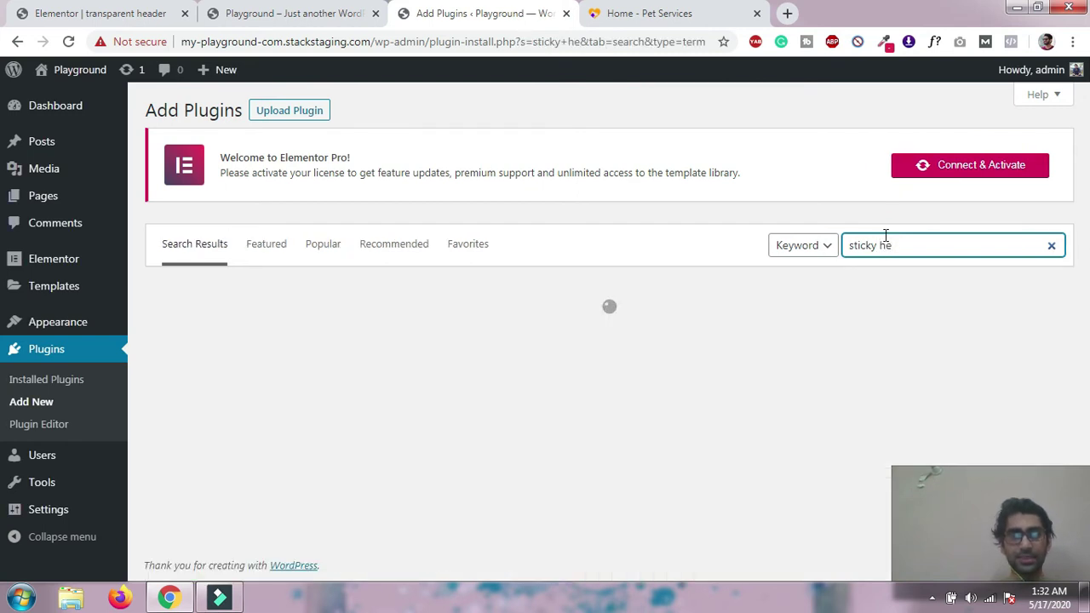
key("BackSpace")
key("BackSpace")
type("ef")
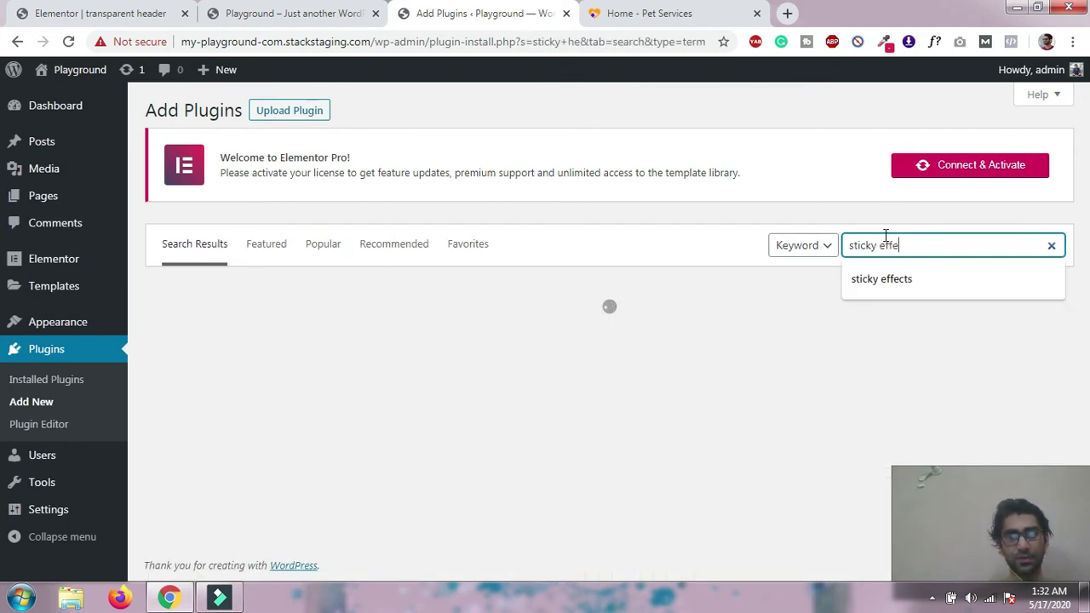
type("fe")
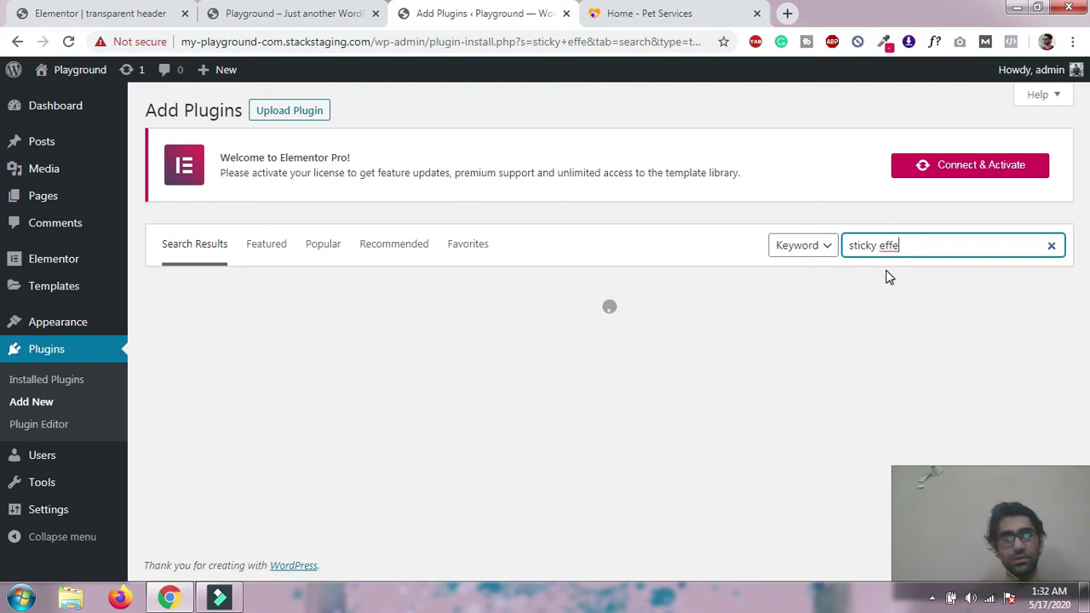
type("c")
key("BackSpace")
type("ts")
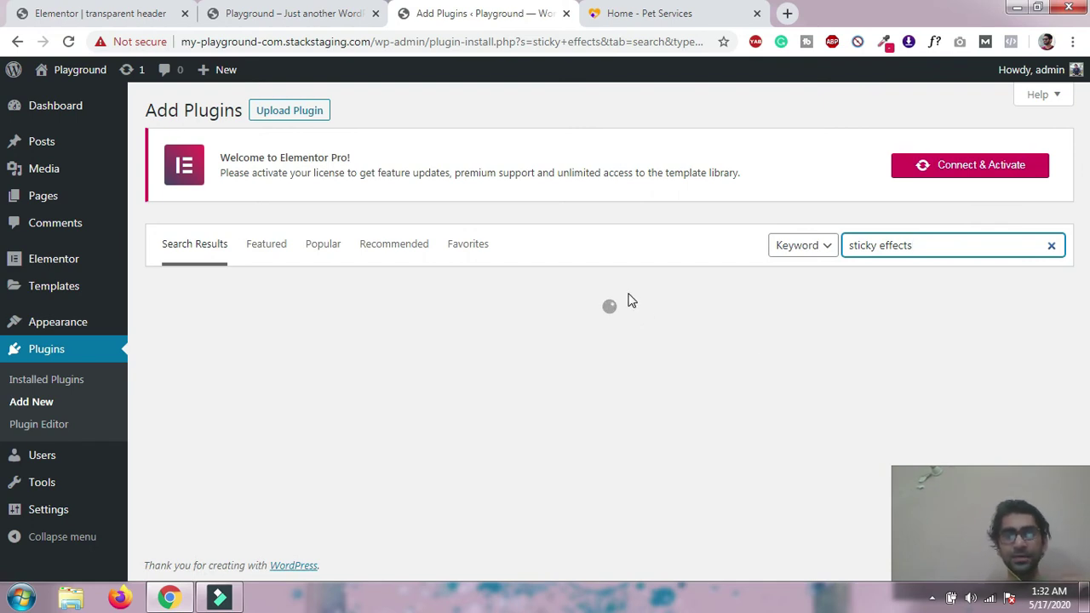
scroll(766, 298, "down", 1)
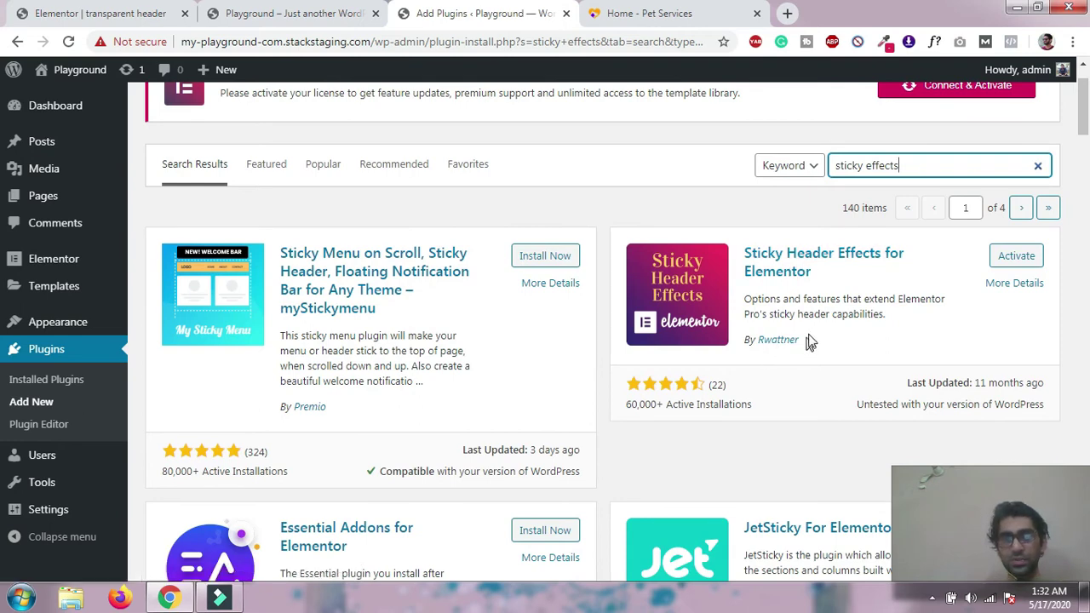
left_click(1017, 262)
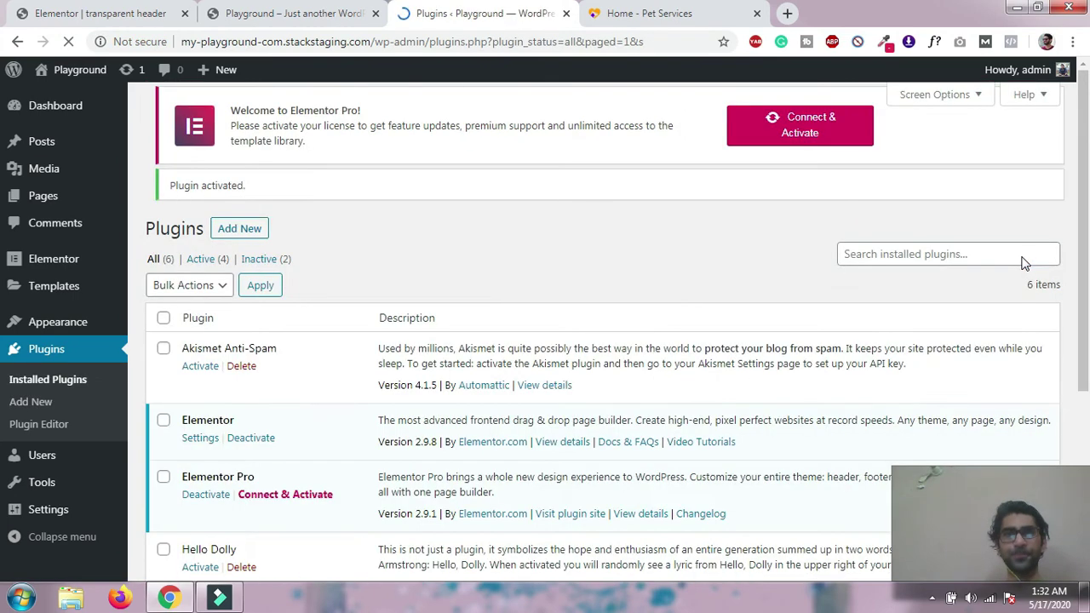
Reload the header template in the Elementor editor and open the header section's advanced settings
left_click(109, 11)
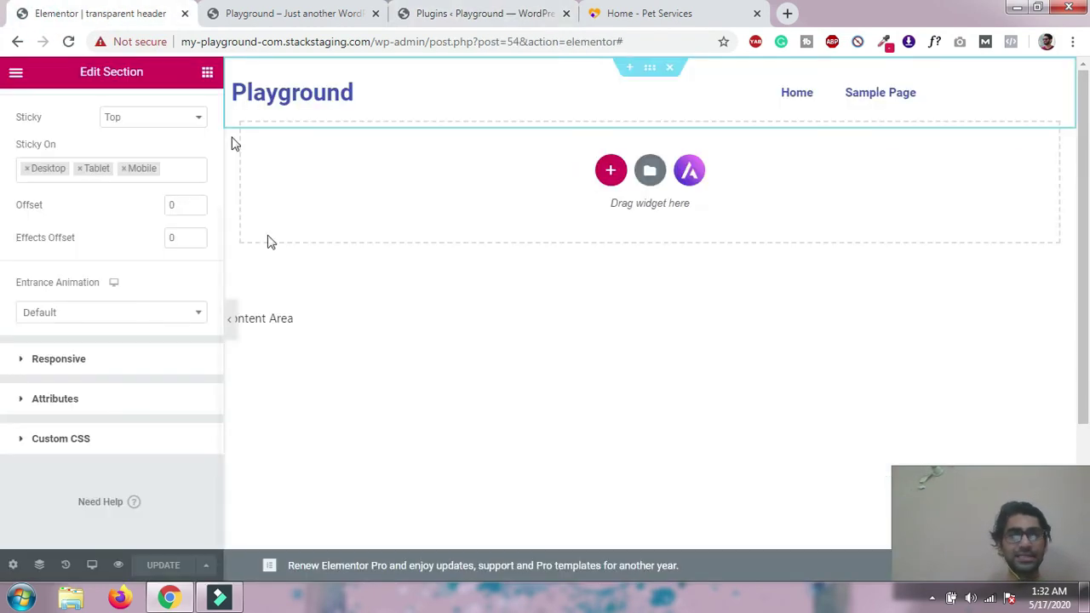
left_click(66, 42)
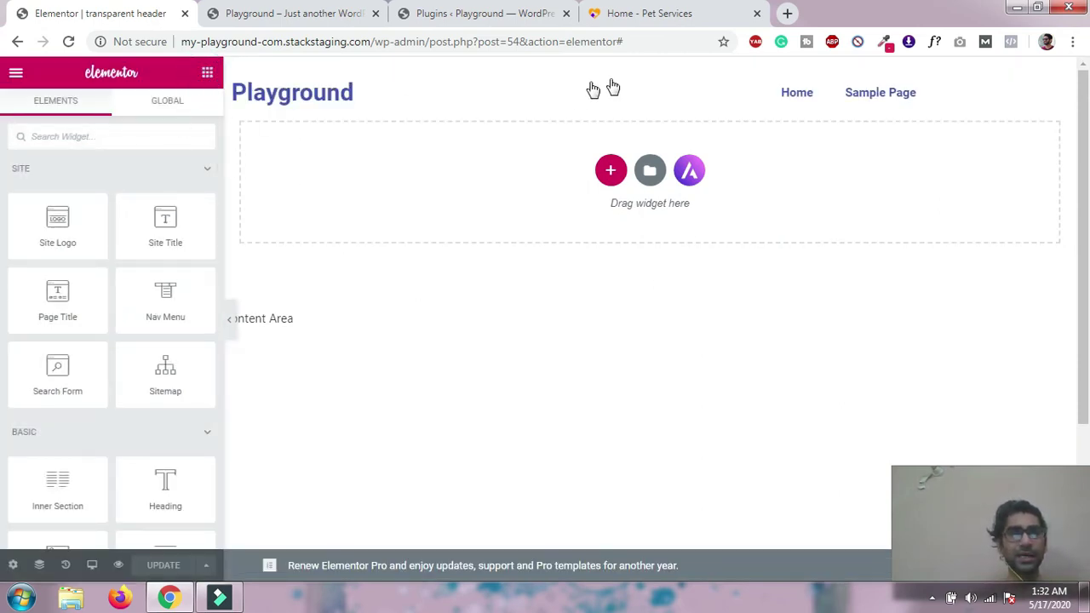
mouse_move(628, 75)
left_click(650, 71)
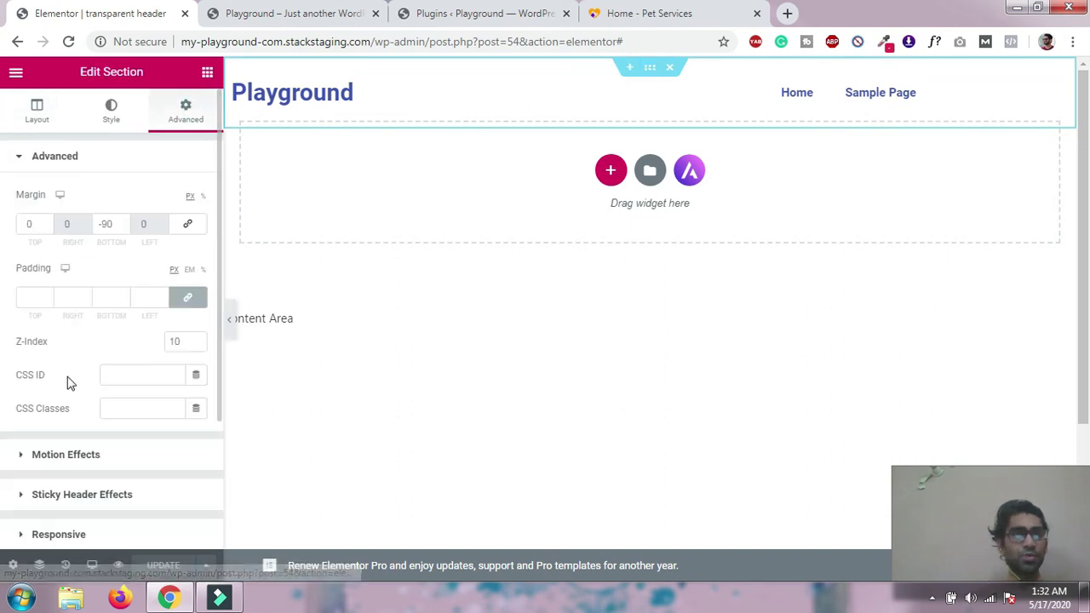
scroll(101, 332, "down", 2)
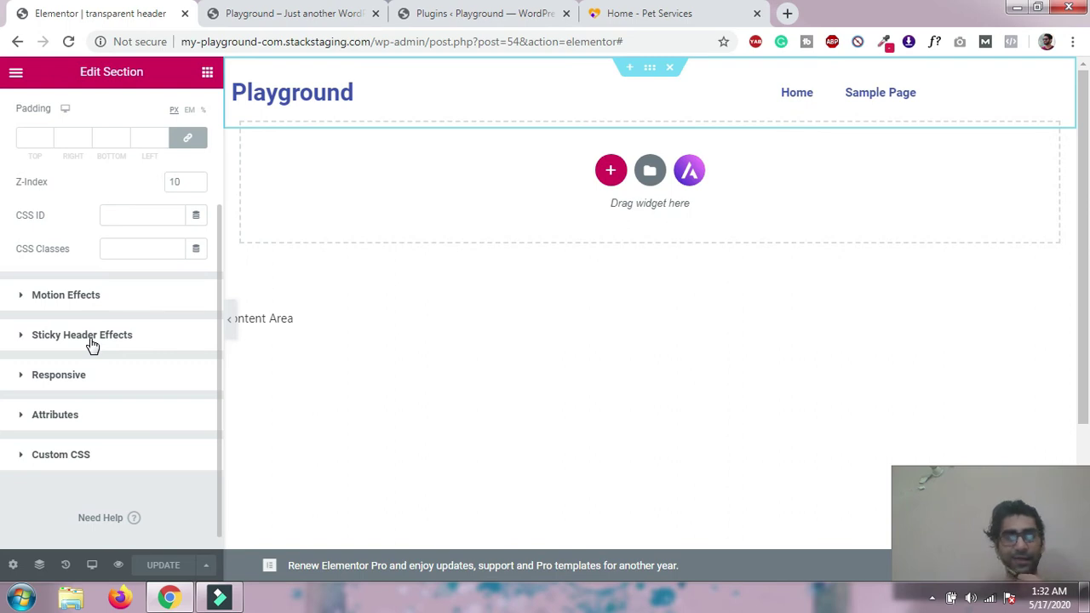
Enable Sticky Header Effects for the header section
left_click(91, 340)
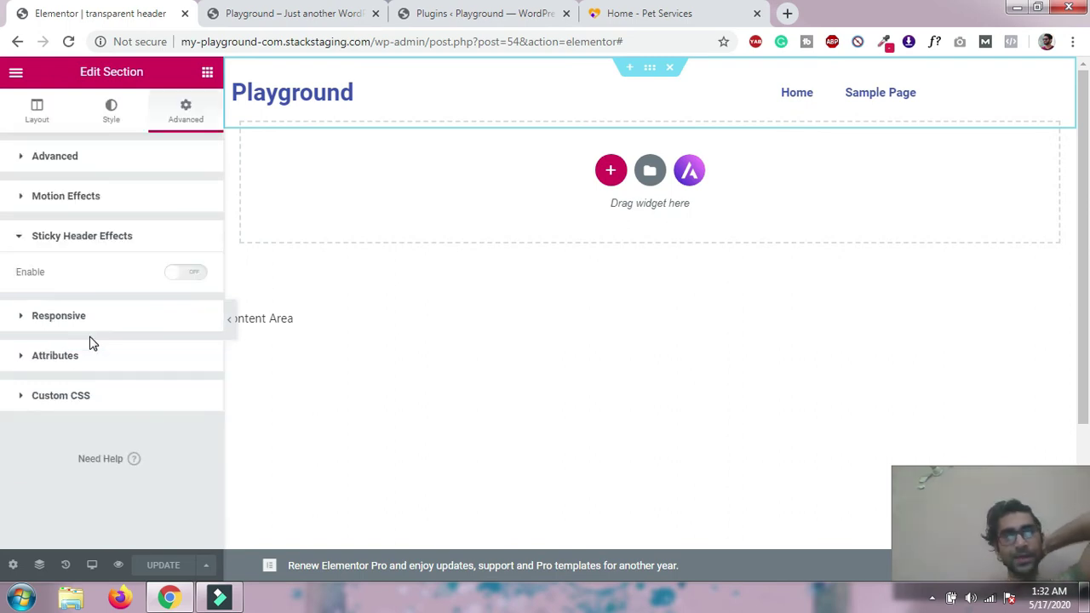
left_click(195, 273)
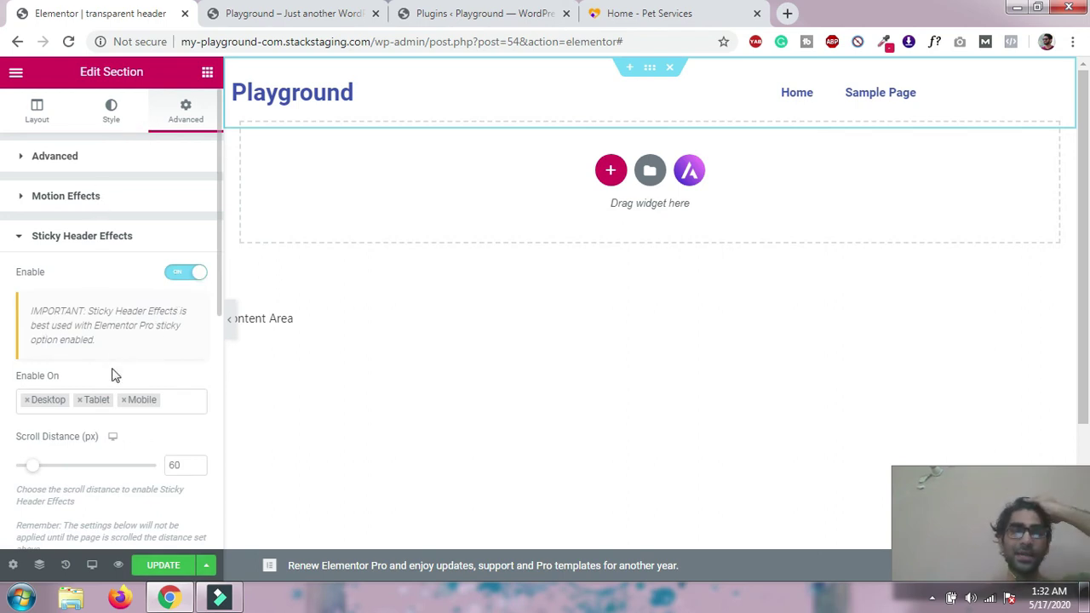
scroll(115, 376, "down", 2)
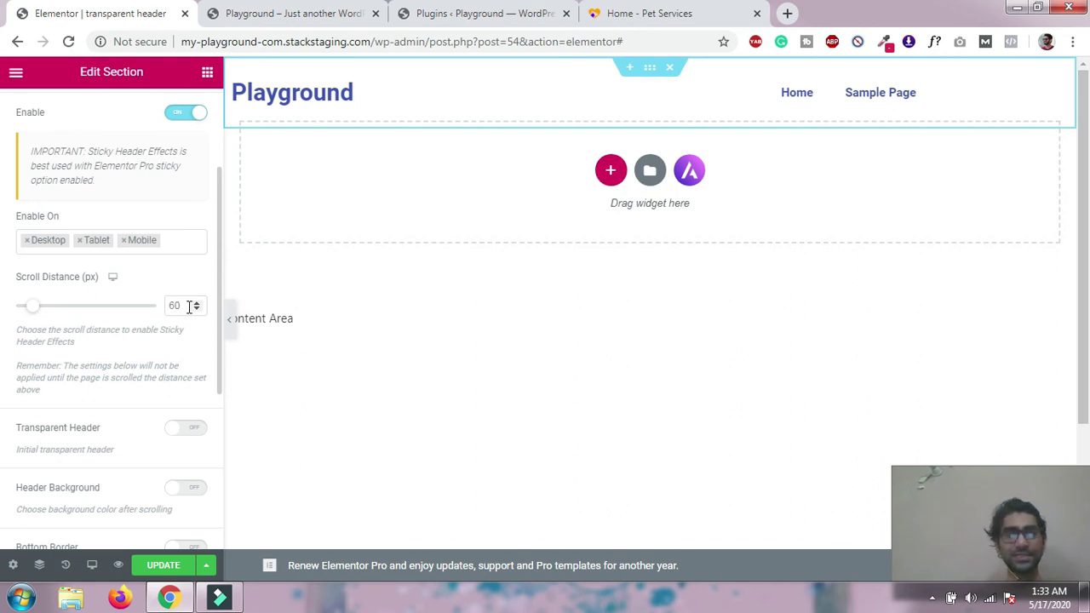
scroll(116, 376, "down", 1)
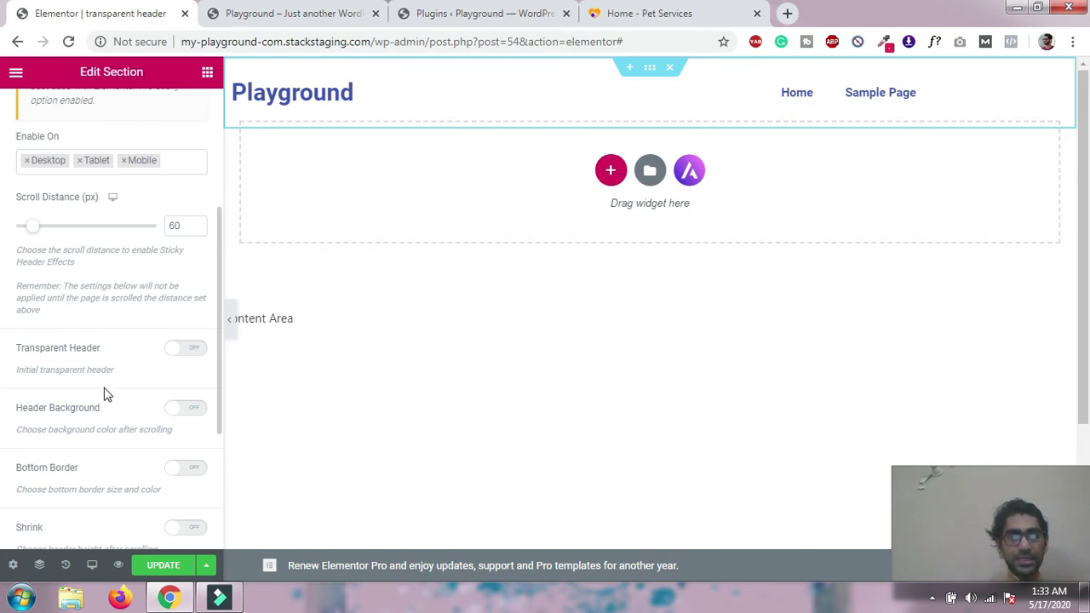
Turn on the after-scroll header background with the grey colour #7A7A7A and update the header template
scroll(149, 349, "down", 1)
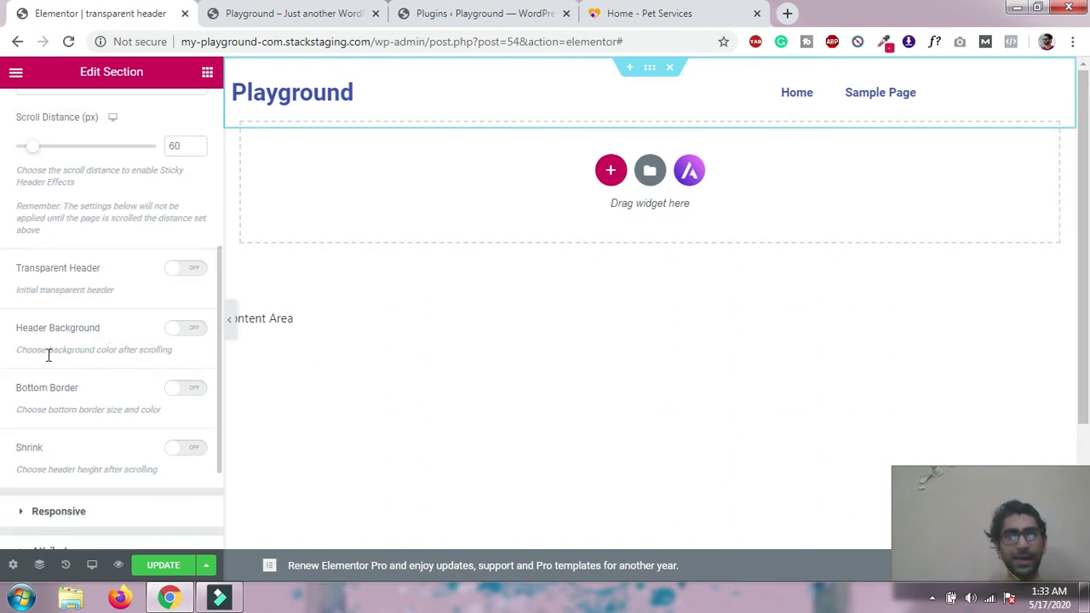
left_click(185, 338)
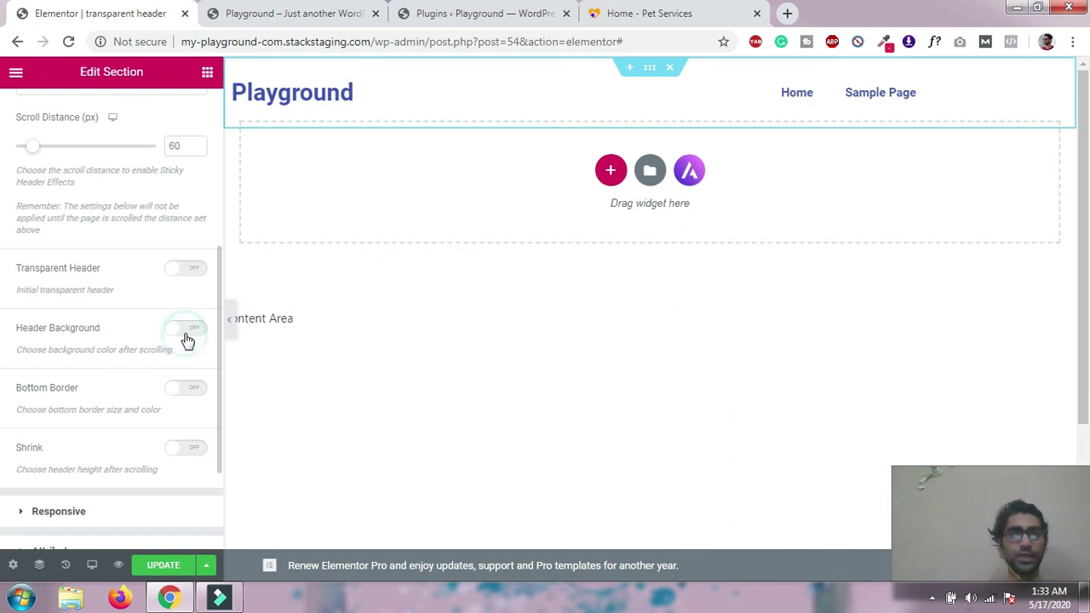
scroll(174, 351, "down", 1)
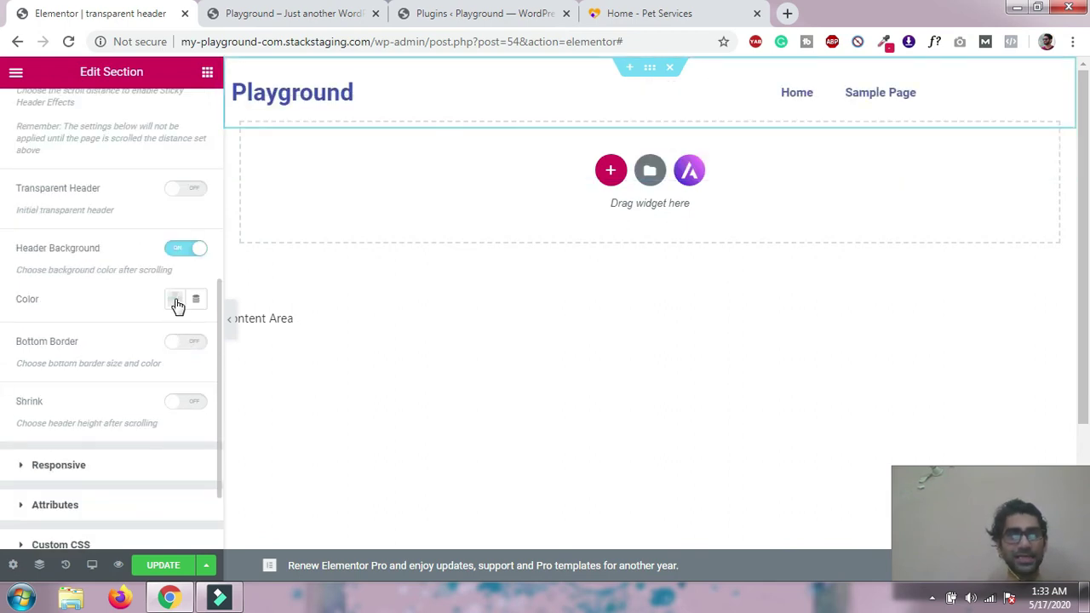
left_click(175, 300)
left_click(138, 338)
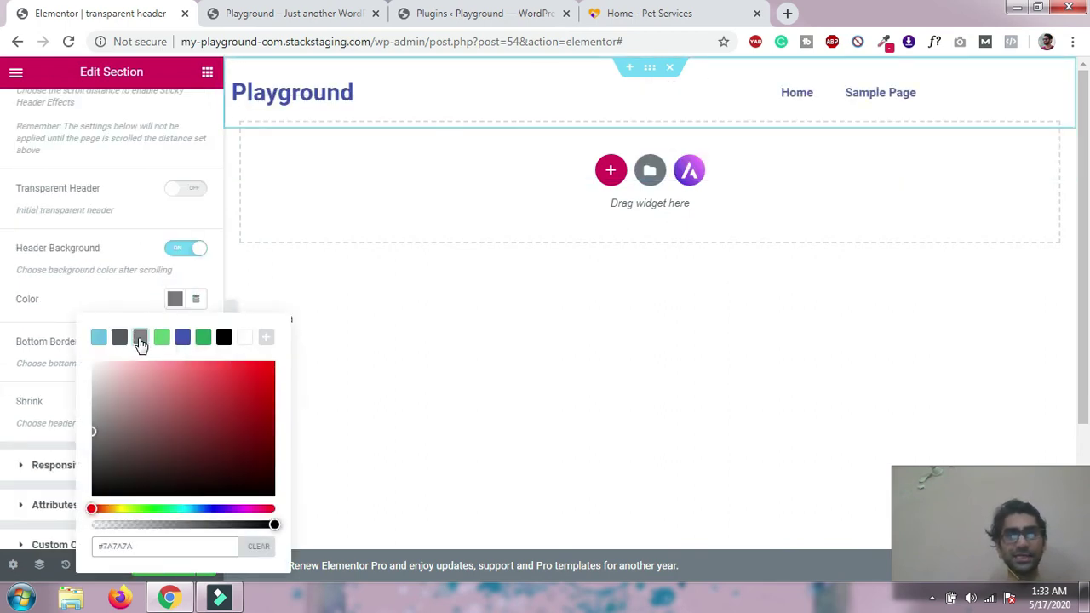
left_click(24, 305)
left_click(162, 566)
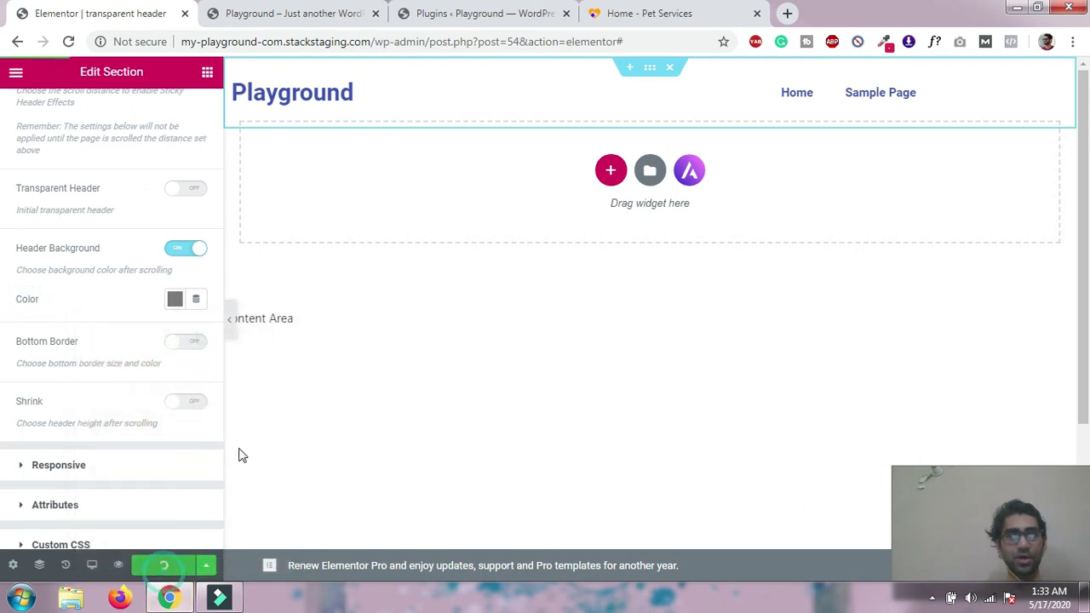
scroll(407, 233, "down", 1)
scroll(407, 235, "up", 1)
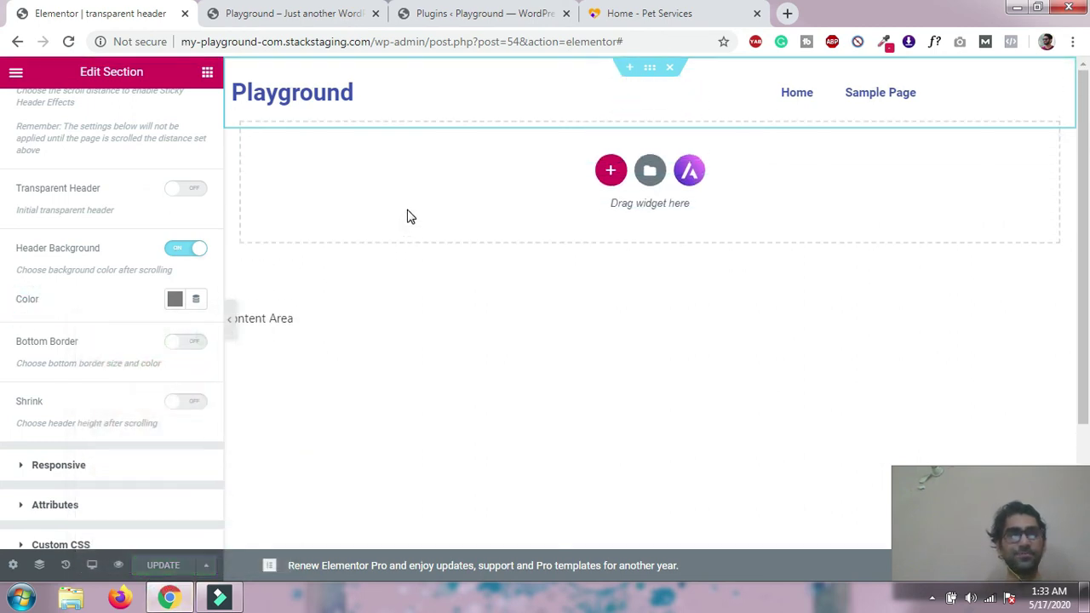
Reload the live homepage and look through it to check the header background and text while scrolling
left_click(316, 10)
left_click(68, 41)
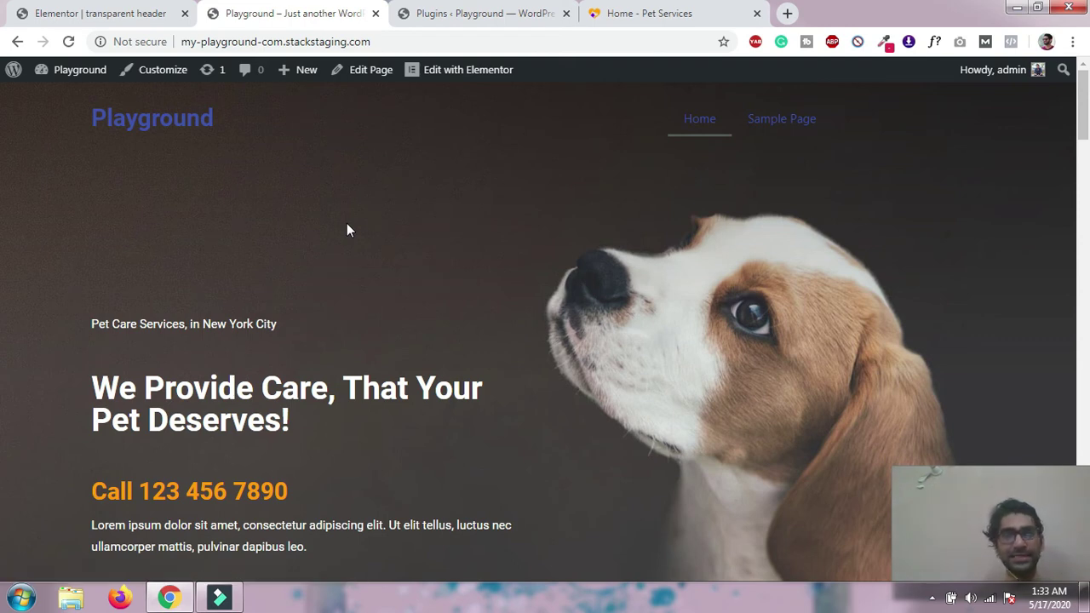
scroll(346, 224, "down", 5)
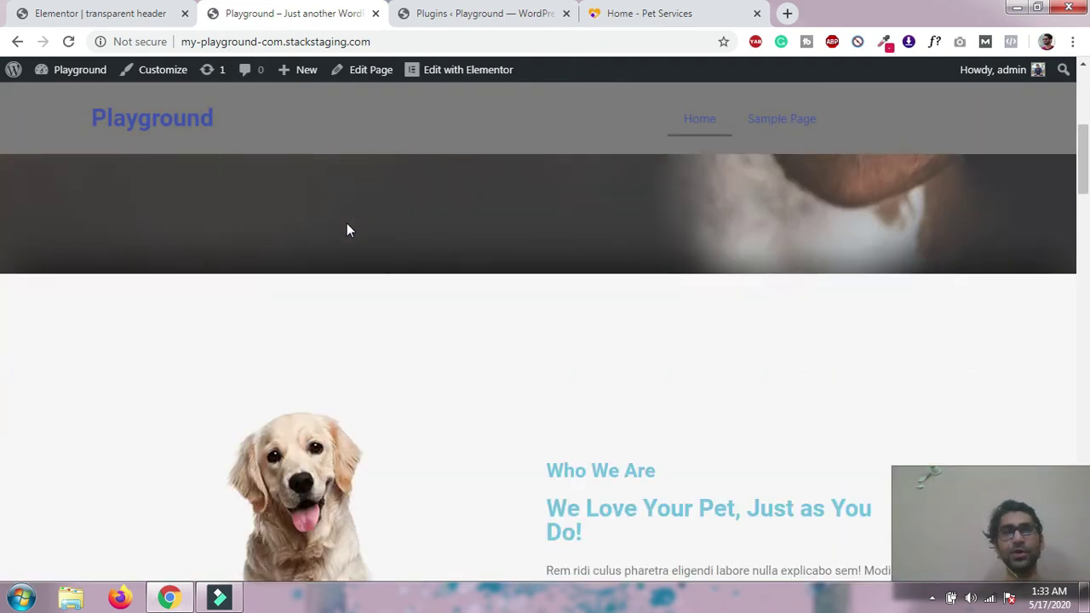
scroll(347, 224, "down", 2)
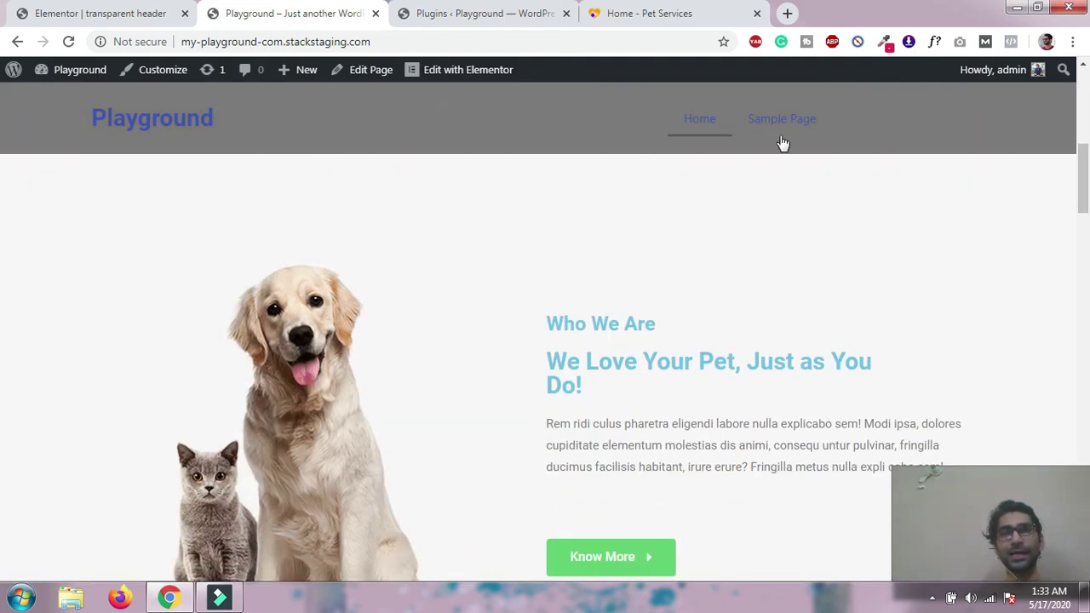
scroll(476, 213, "down", 2)
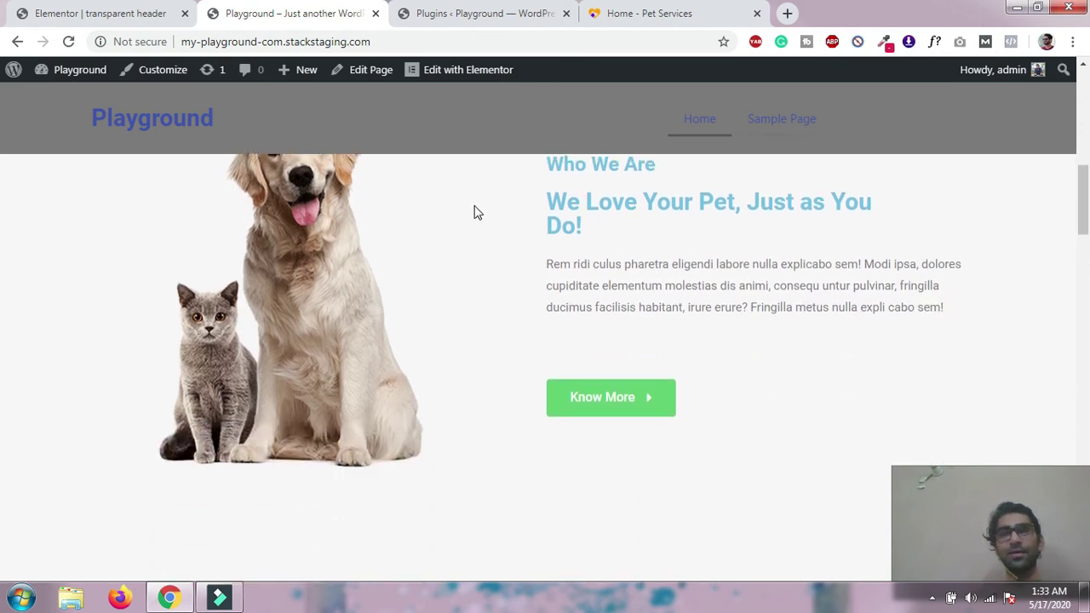
scroll(354, 185, "down", 1)
Return to the header template in Elementor and set the site title's text color to white
left_click(38, 13)
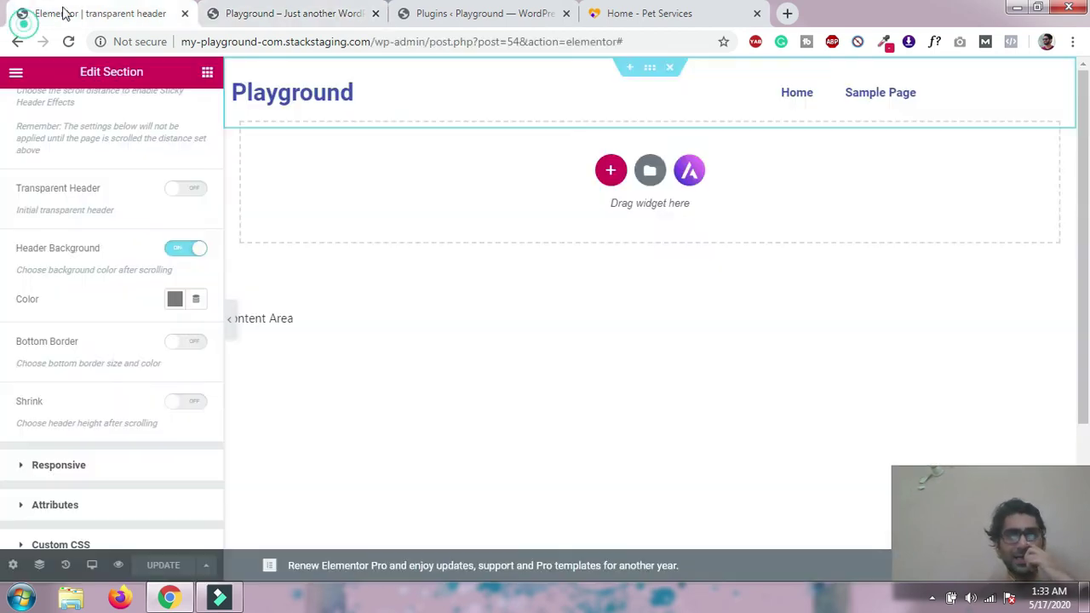
left_click(348, 100)
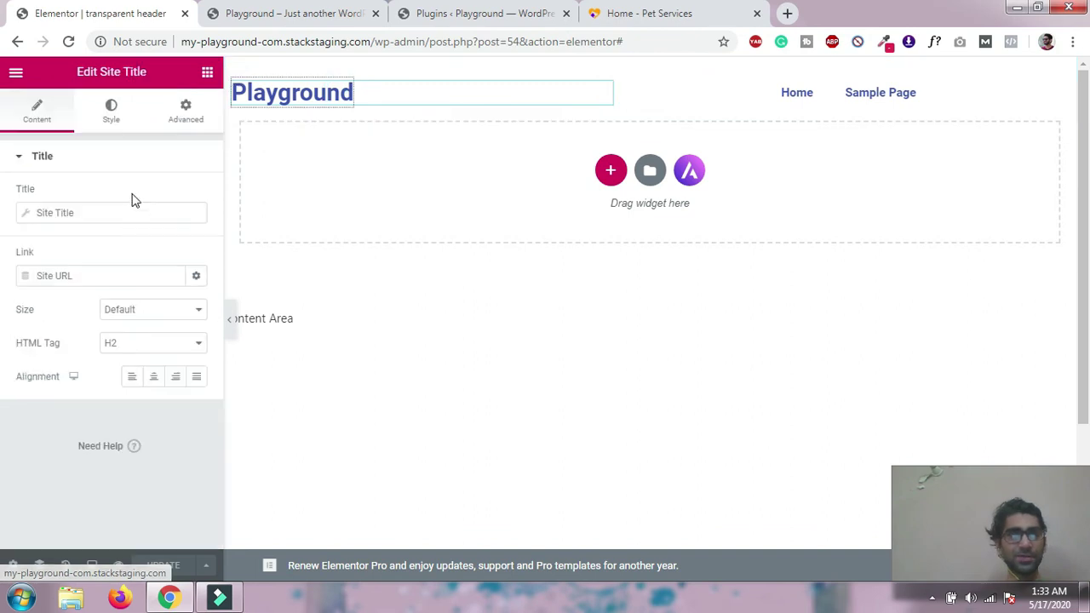
left_click(305, 95)
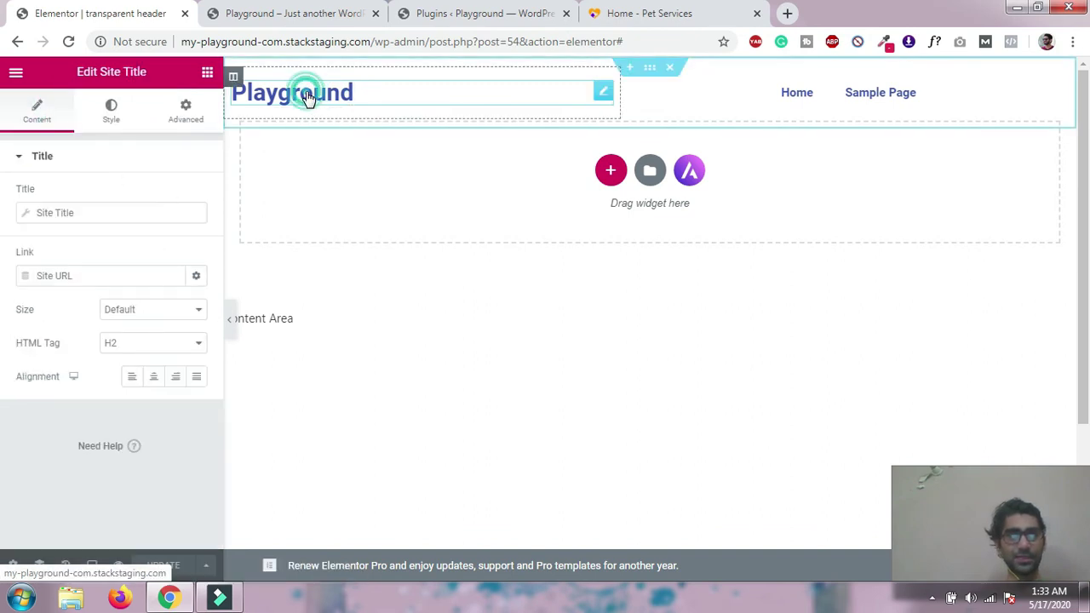
left_click(106, 117)
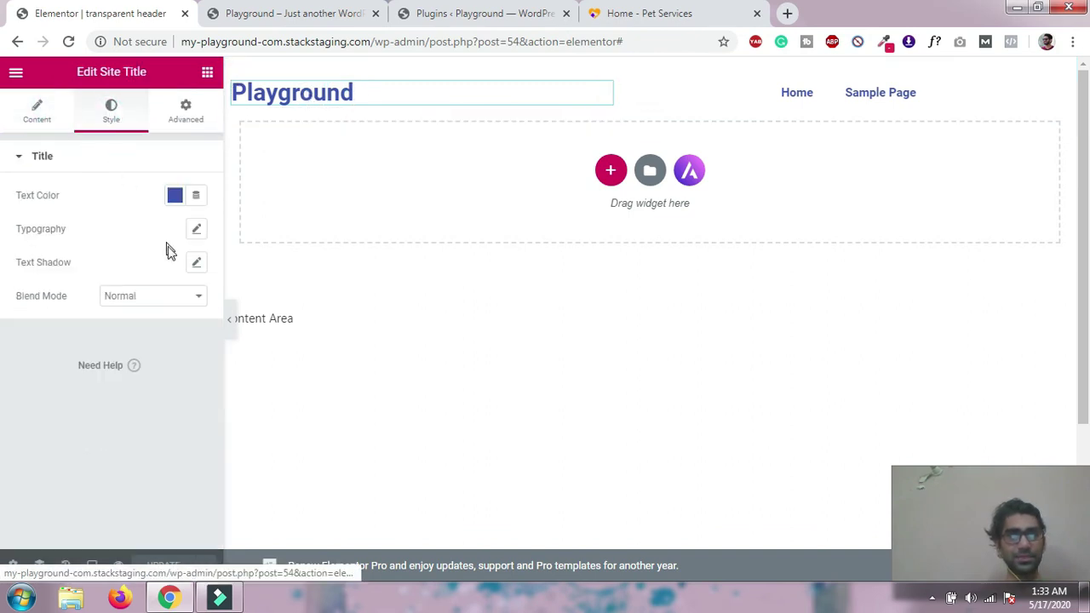
left_click(177, 196)
left_click(248, 234)
left_click(23, 411)
Set the nav menu's normal text color to white (#FFFFFF) and update the header template
left_click(796, 94)
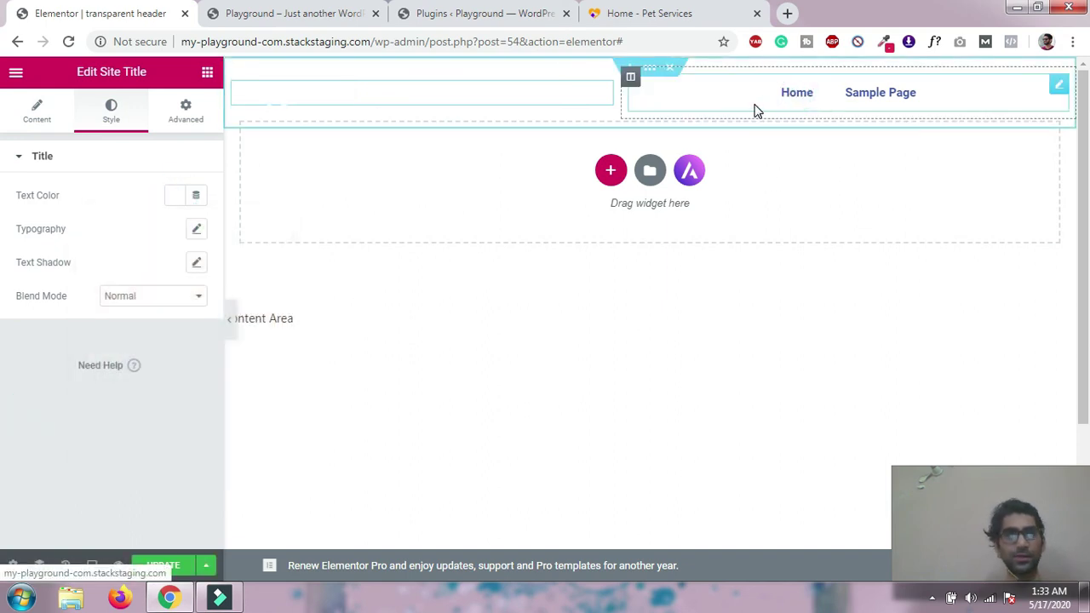
left_click(767, 95)
left_click(778, 94)
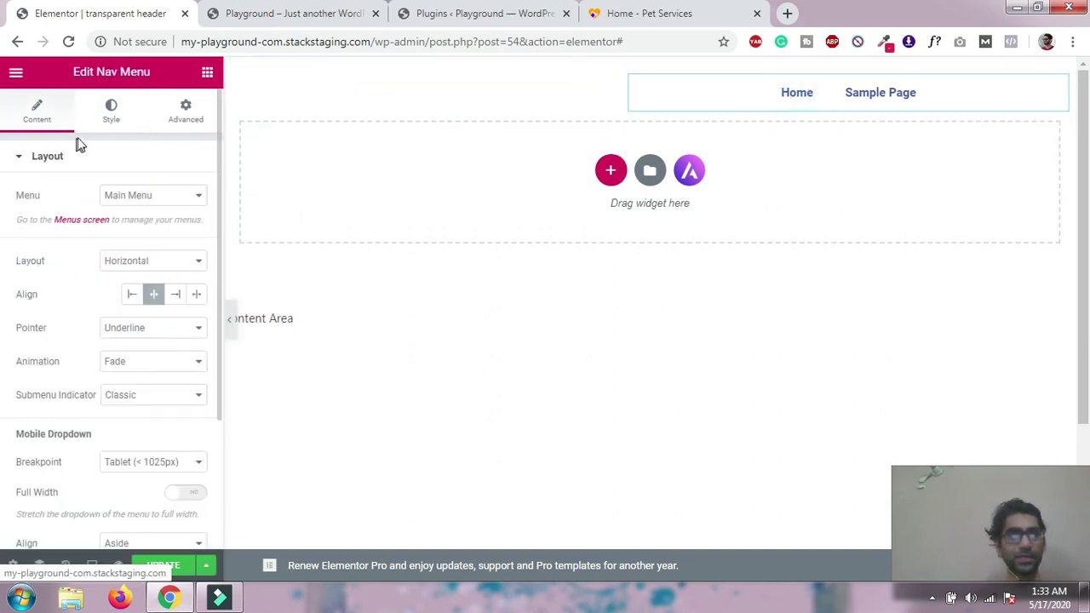
left_click(126, 121)
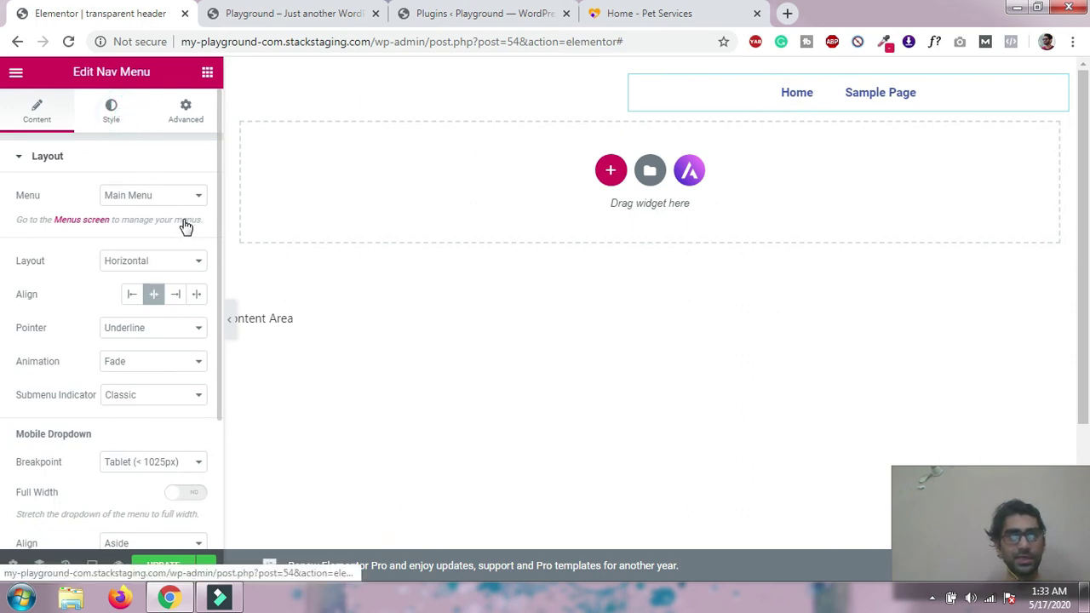
left_click(175, 264)
left_click(244, 302)
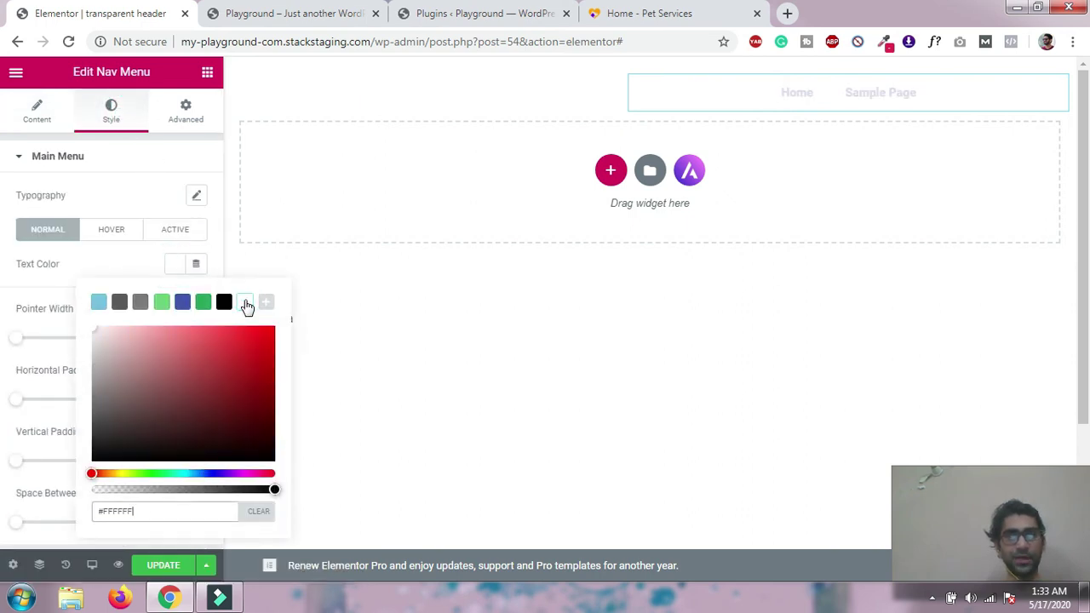
left_click(170, 567)
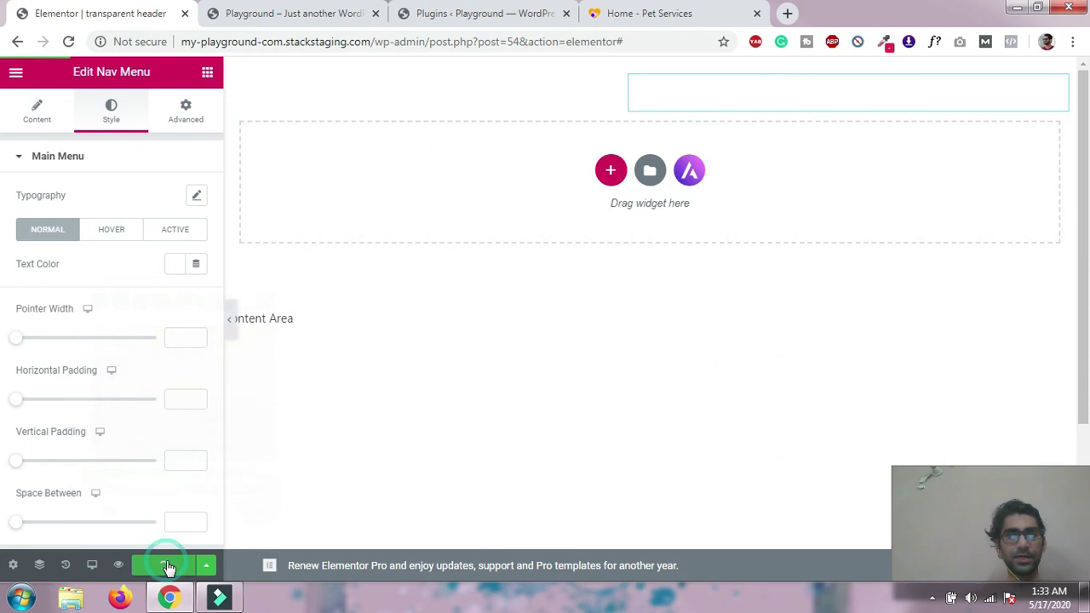
Reload the live homepage and check the readability of the header's title and menu text while scrolling
left_click(304, 10)
left_click(68, 40)
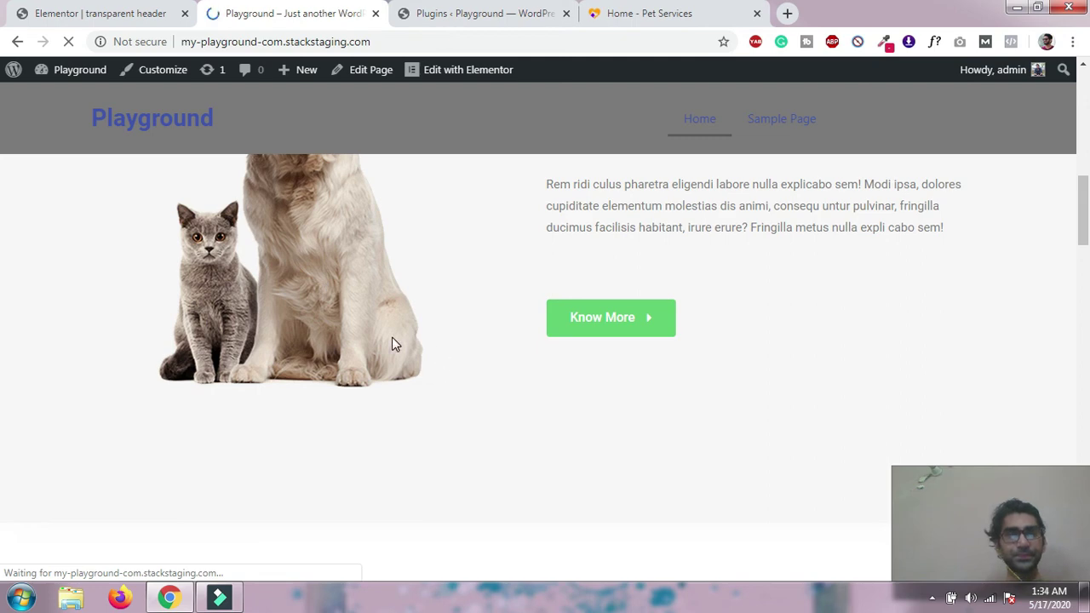
scroll(472, 309, "up", 5)
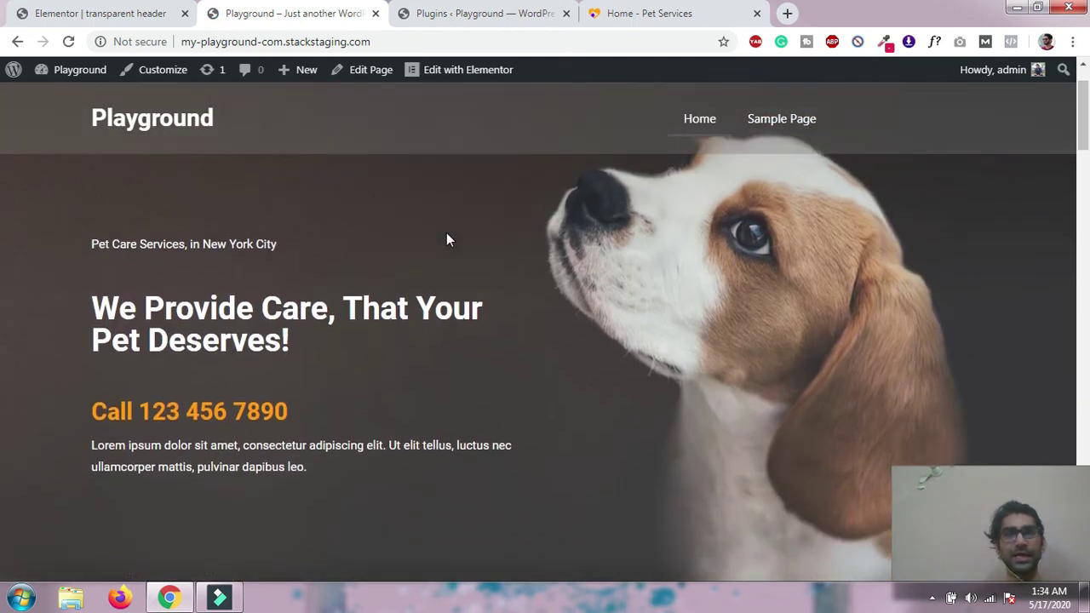
scroll(447, 232, "down", 5)
scroll(446, 232, "down", 5)
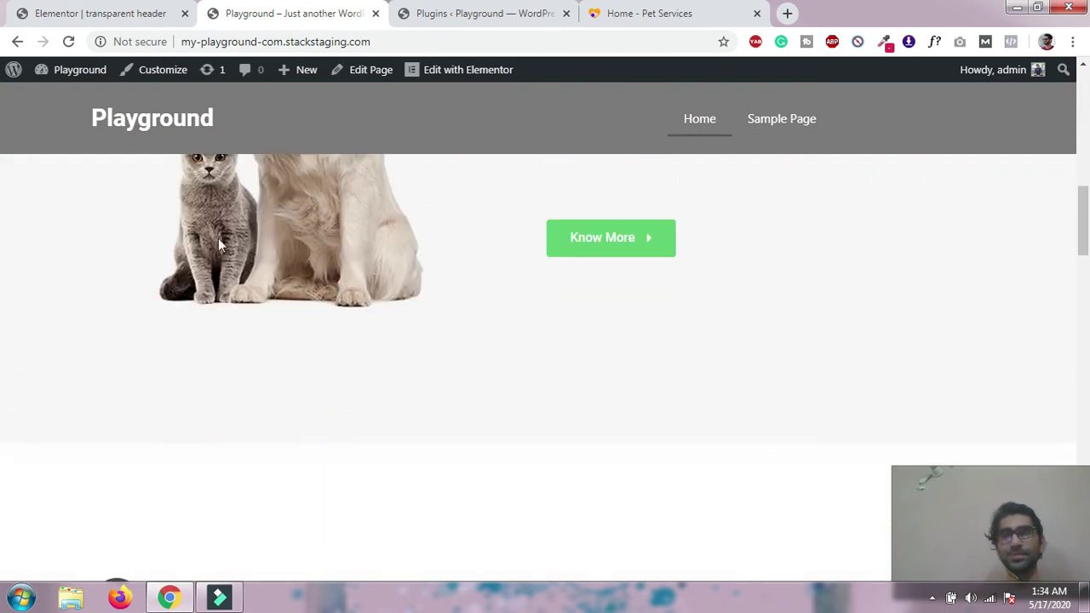
Enable the Shrink effect for the header section with a height of 2 px and update the template
left_click(5, 10)
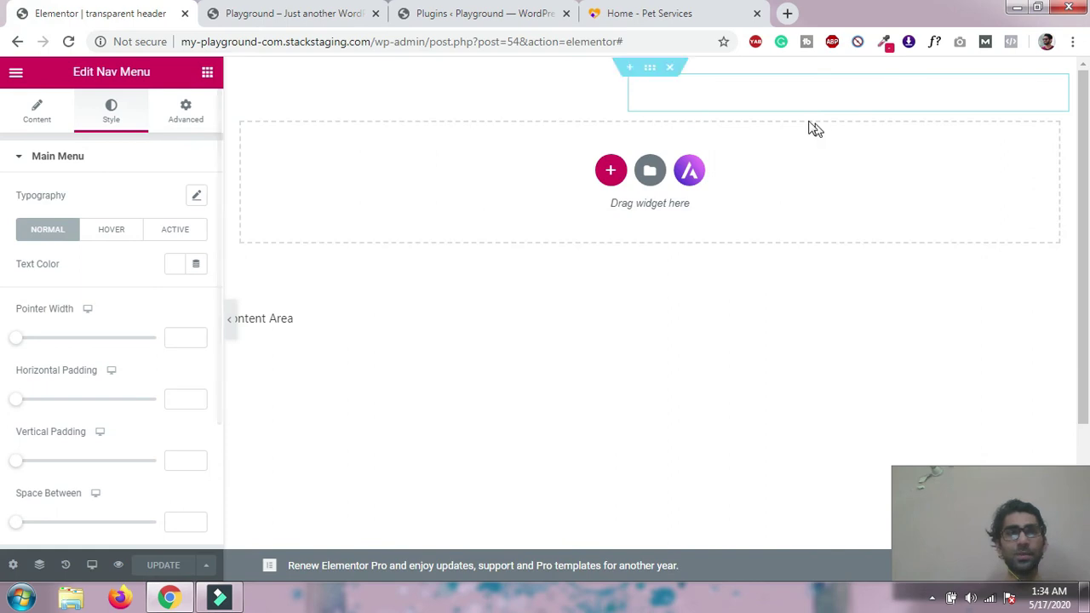
left_click(647, 67)
scroll(77, 272, "down", 5)
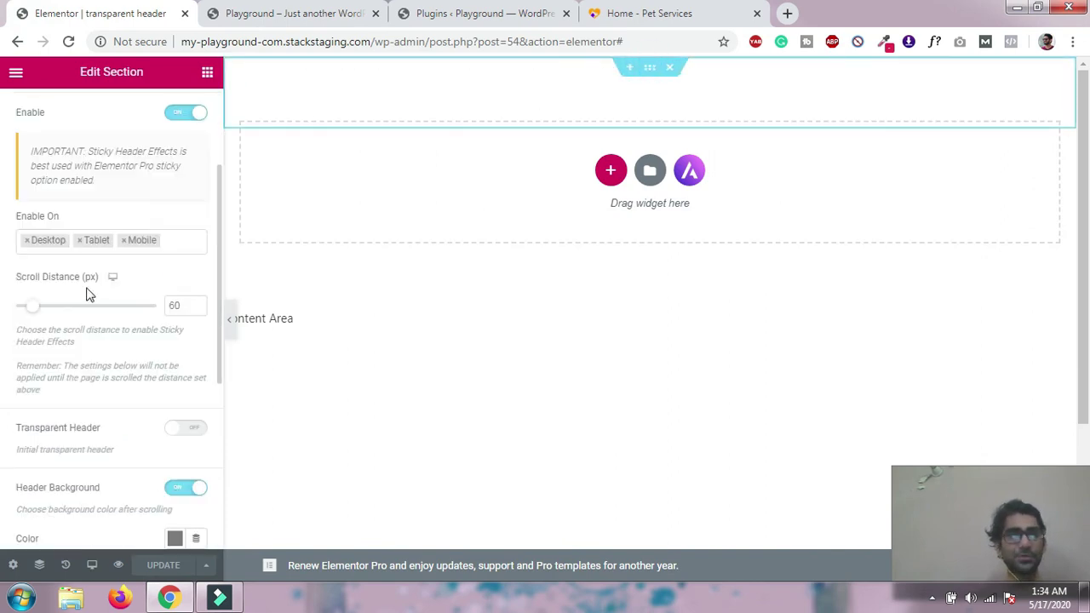
scroll(87, 289, "down", 3)
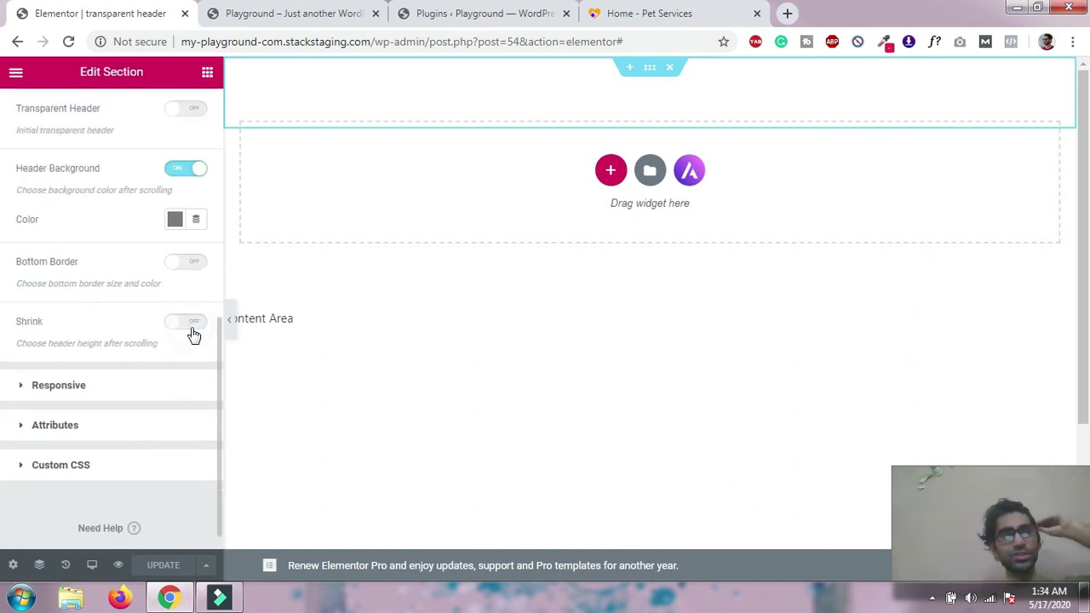
left_click(193, 327)
left_click_drag(29, 407, 16, 414)
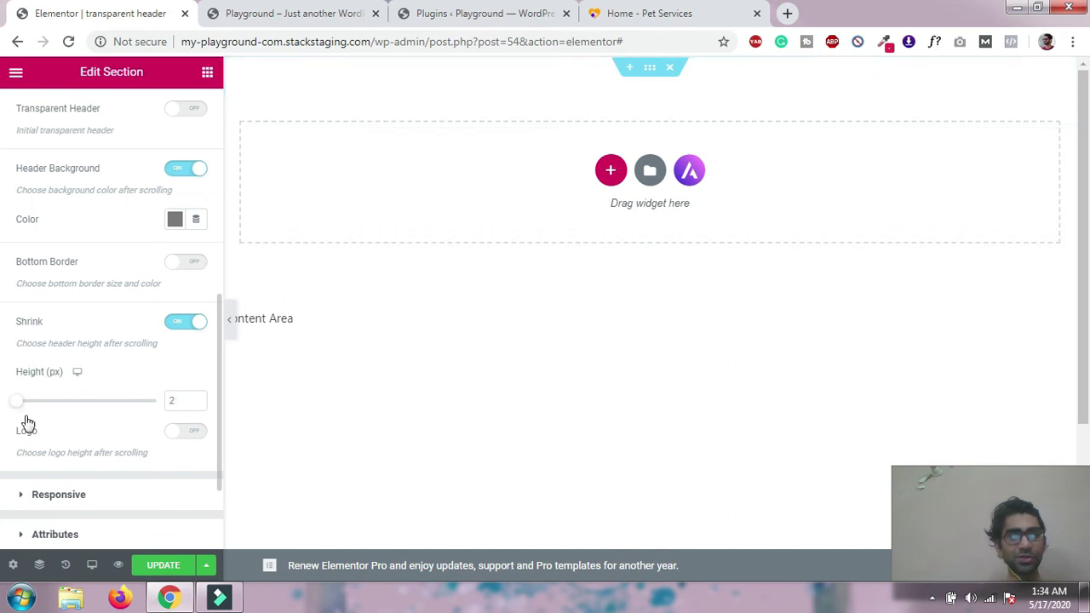
left_click(161, 567)
scroll(119, 261, "down", 1)
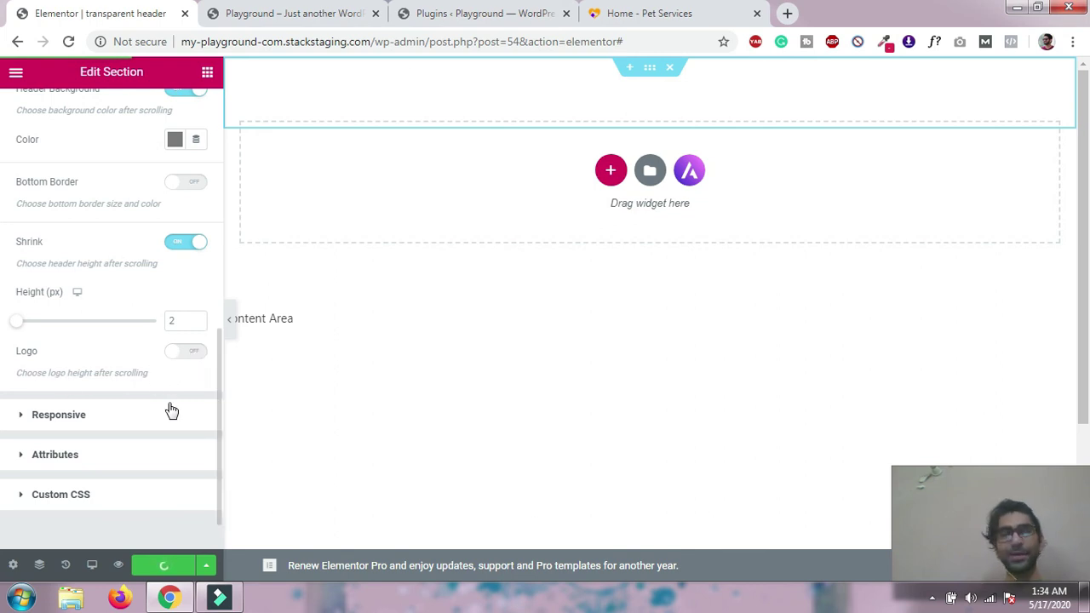
Make the after-scroll header background a semi-transparent grey, #7A7A7A94
scroll(166, 384, "up", 1)
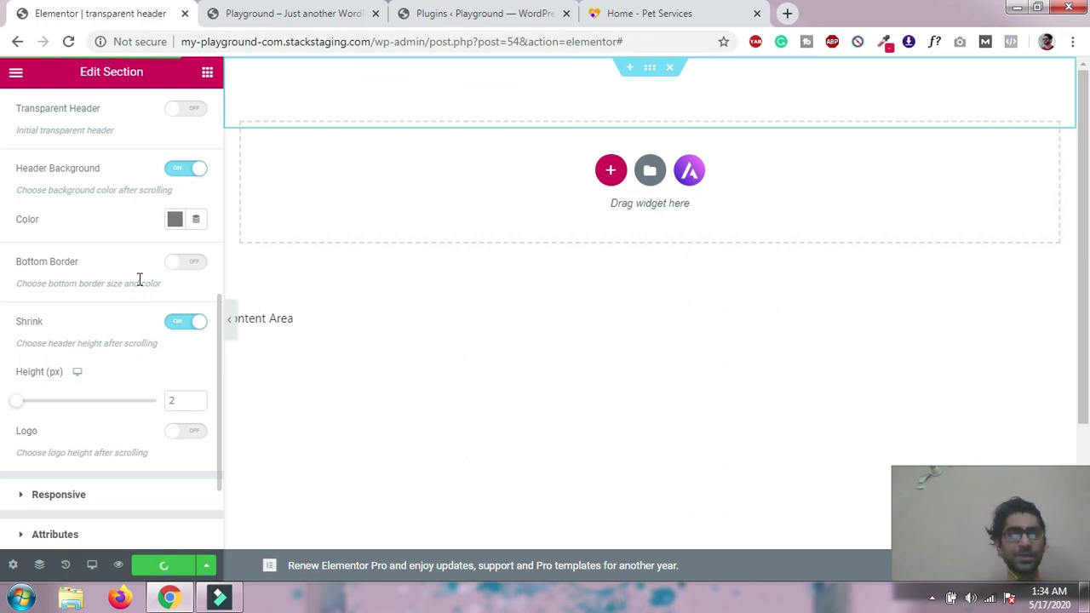
left_click(173, 221)
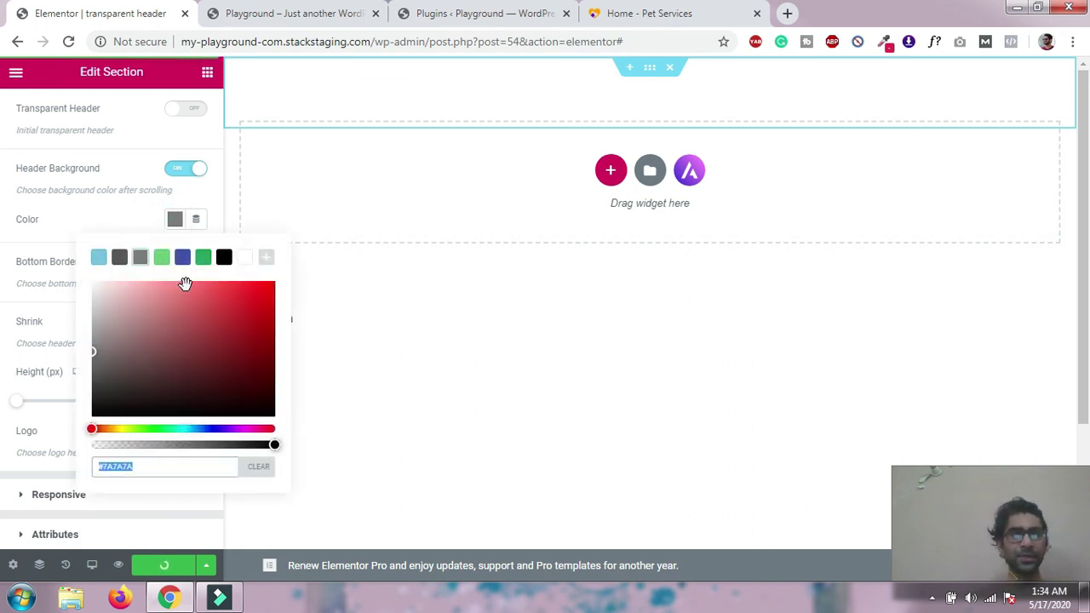
left_click(247, 261)
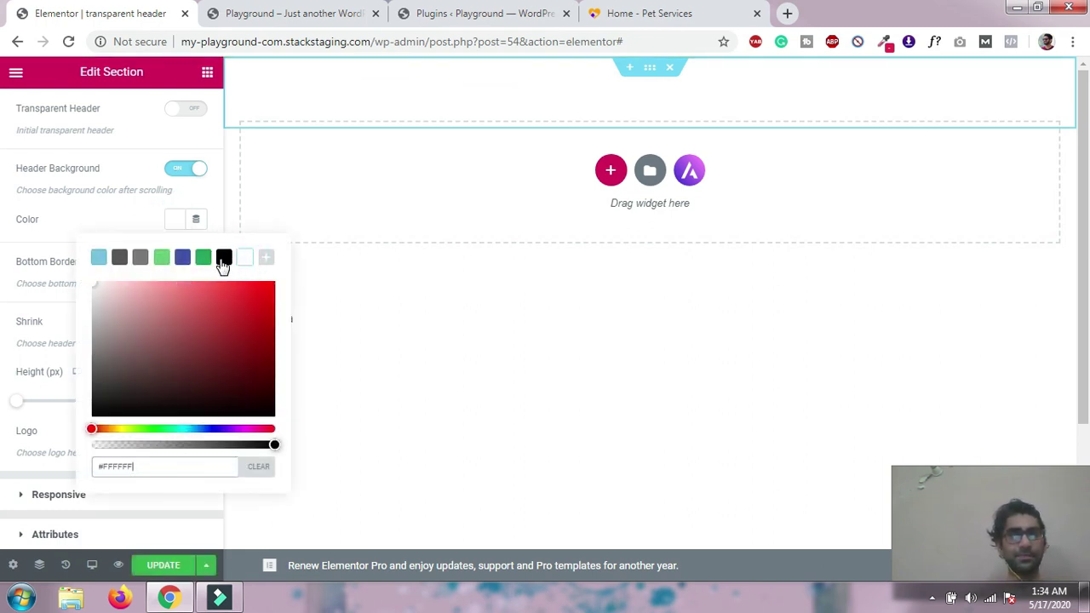
left_click(140, 258)
left_click_drag(273, 445, 199, 443)
left_click(64, 204)
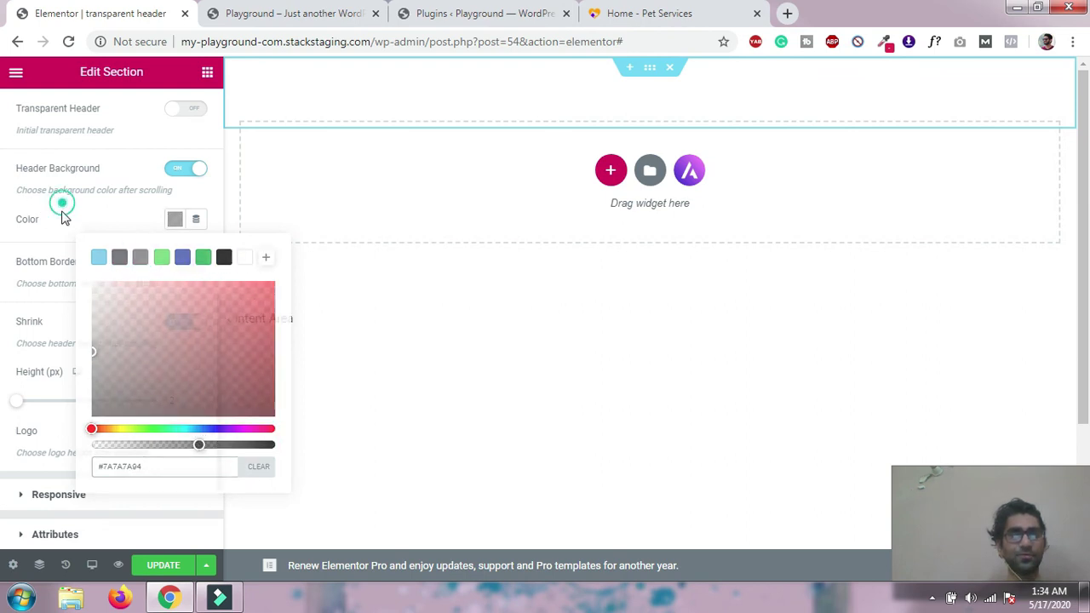
Update the header template to publish the semi-transparent after-scroll background color
left_click(158, 565)
left_click(315, 10)
left_click(17, 8)
left_click(333, 8)
left_click(122, 10)
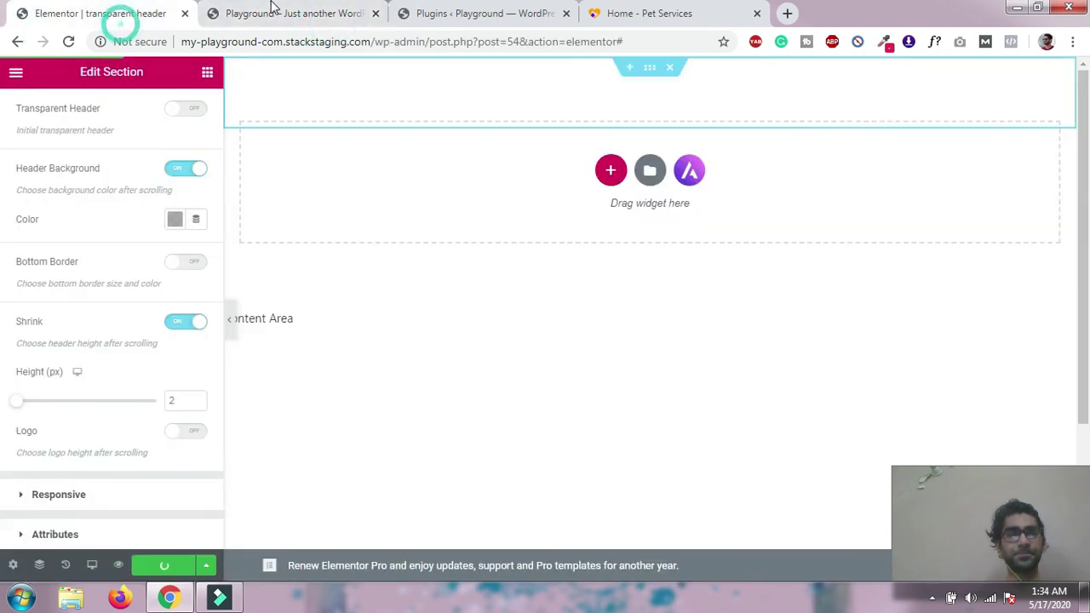
Reload the live homepage and examine the sticky header's shrink effect and semi-transparent background while scrolling through the page sections
left_click(287, 10)
left_click(68, 41)
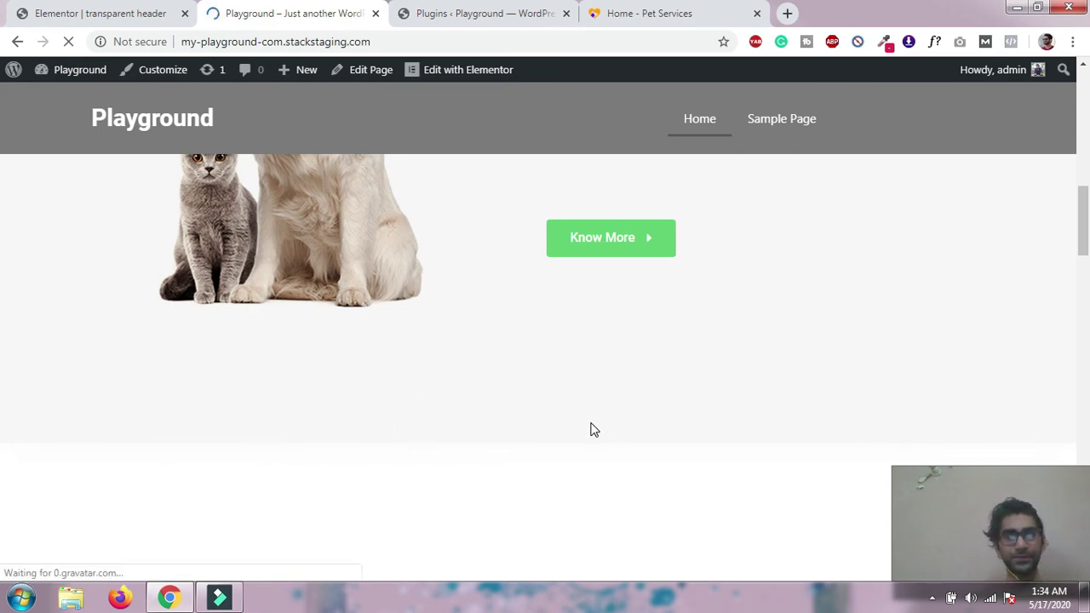
scroll(595, 415, "up", 8)
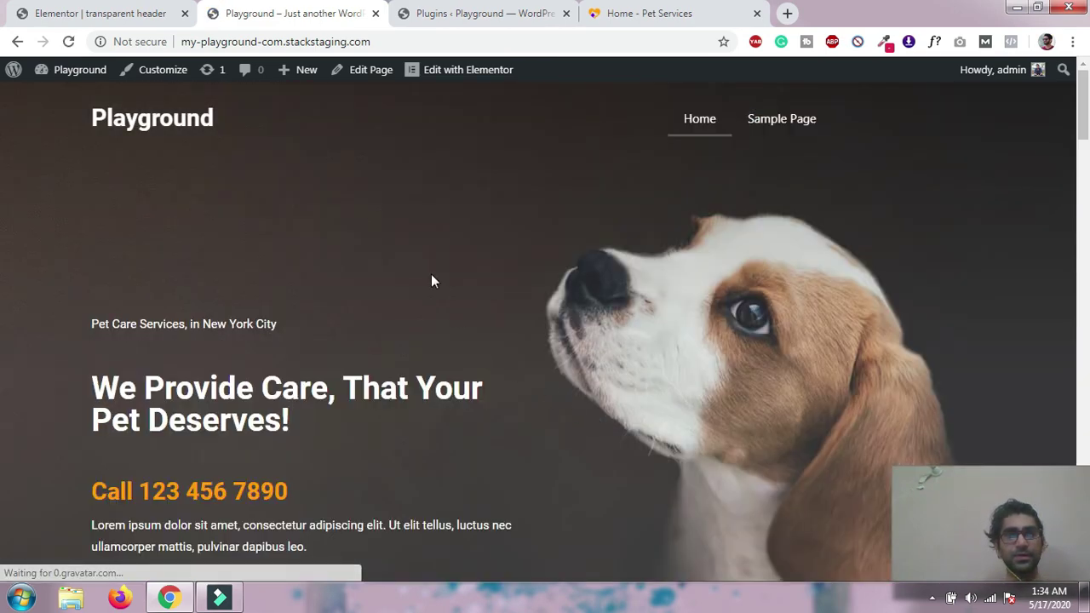
scroll(419, 252, "down", 4)
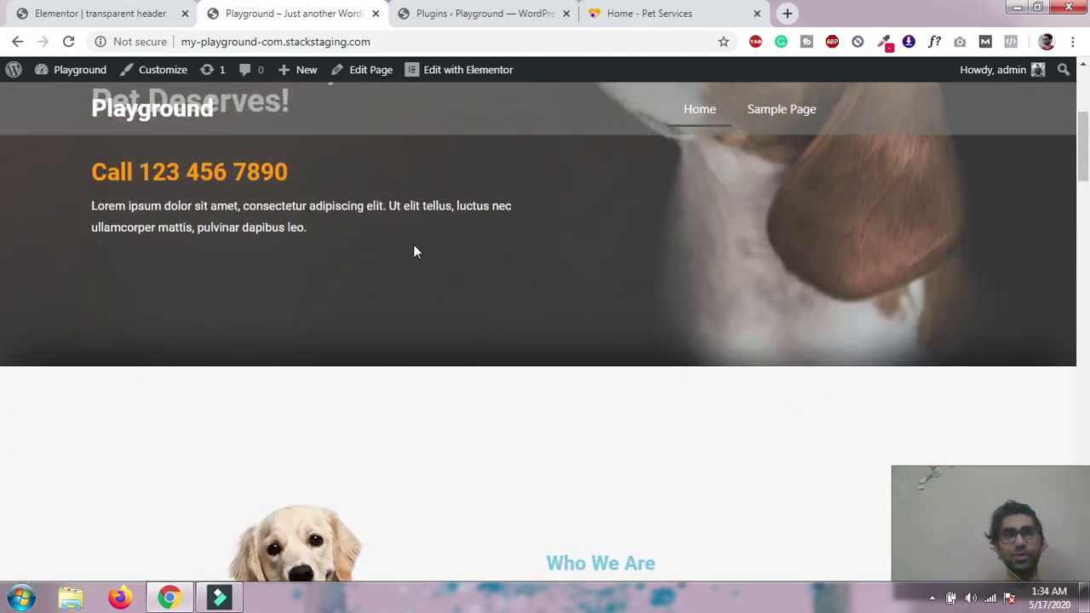
scroll(415, 249, "up", 4)
scroll(409, 230, "up", 1)
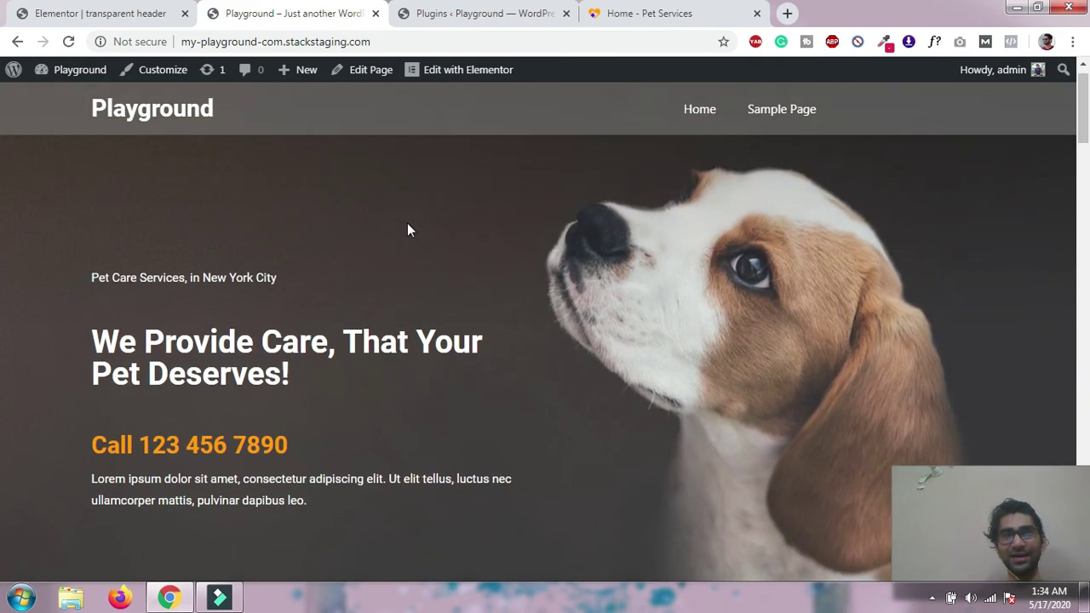
scroll(407, 230, "down", 1)
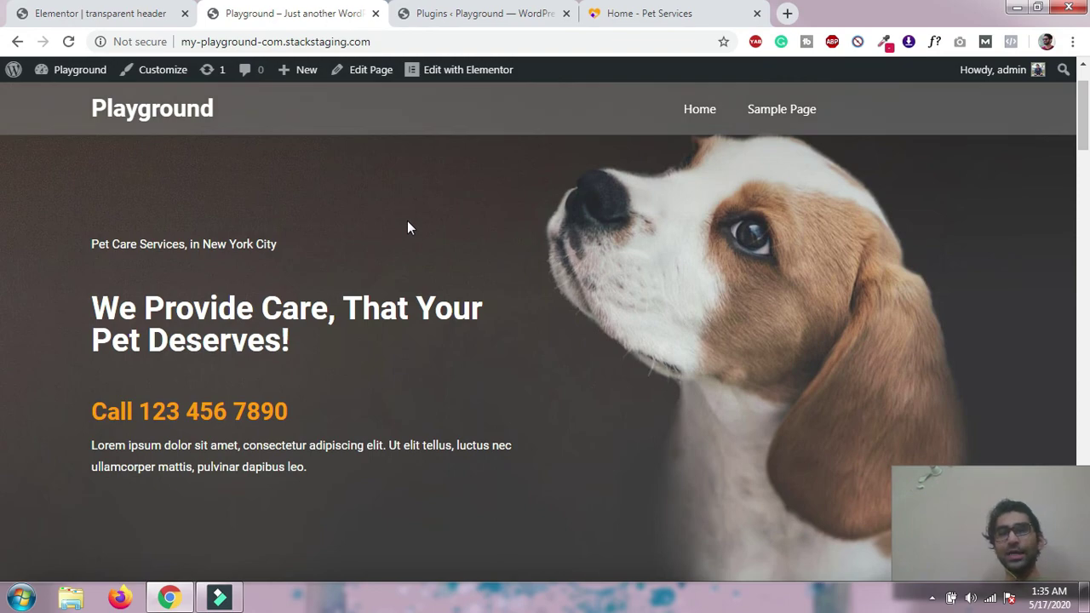
scroll(407, 228, "down", 5)
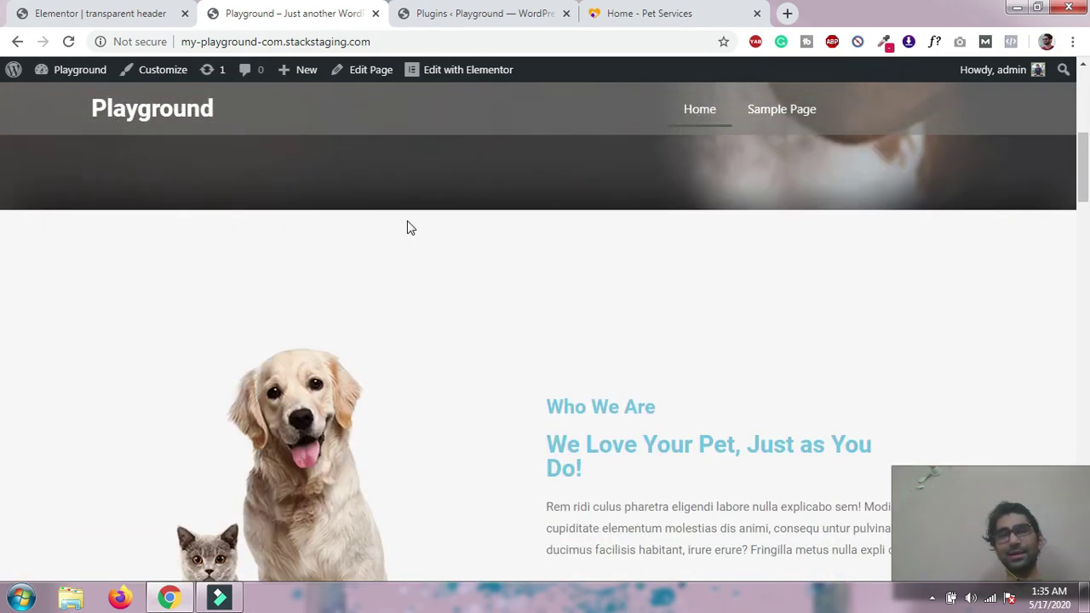
scroll(407, 228, "down", 6)
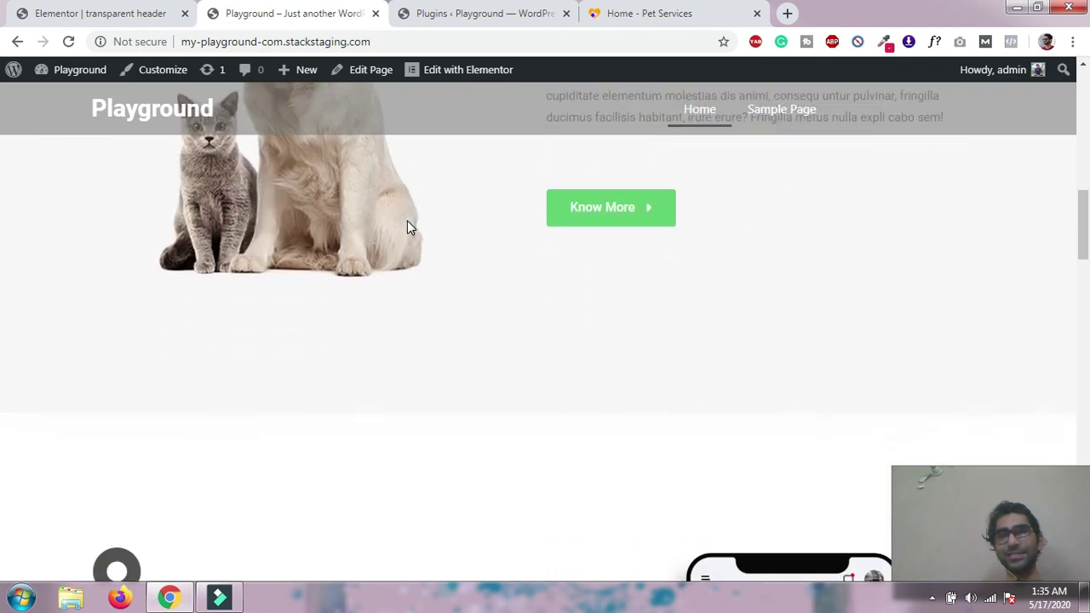
scroll(407, 227, "down", 5)
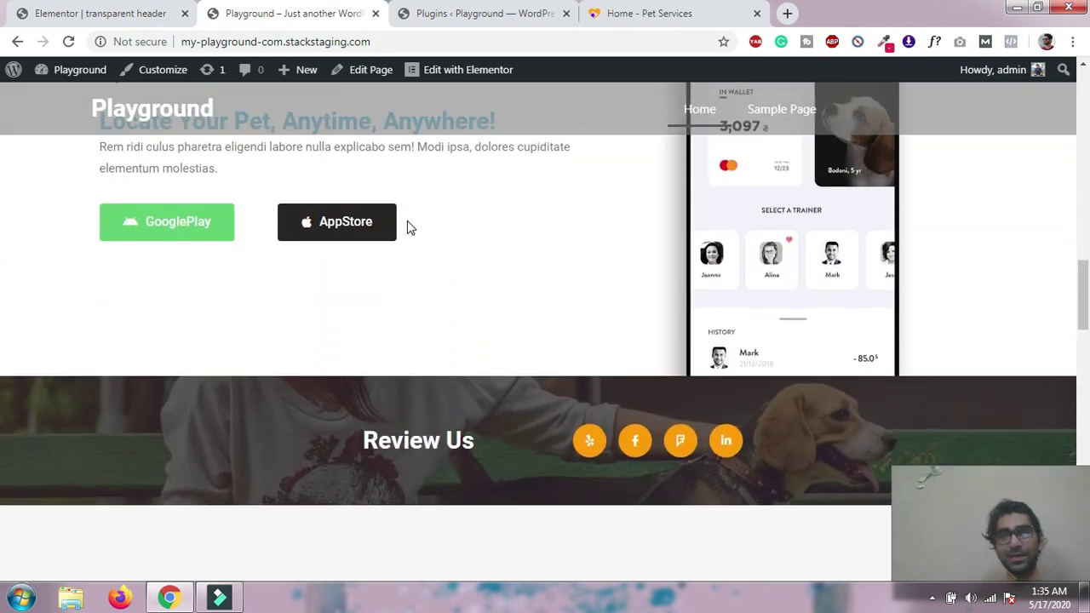
scroll(407, 227, "down", 5)
scroll(407, 223, "up", 8)
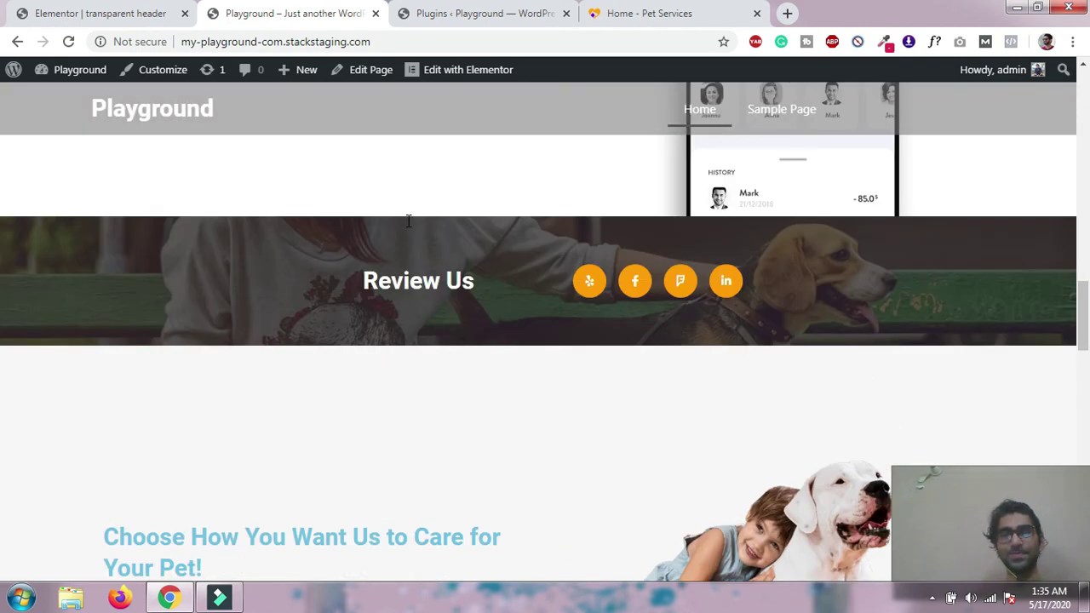